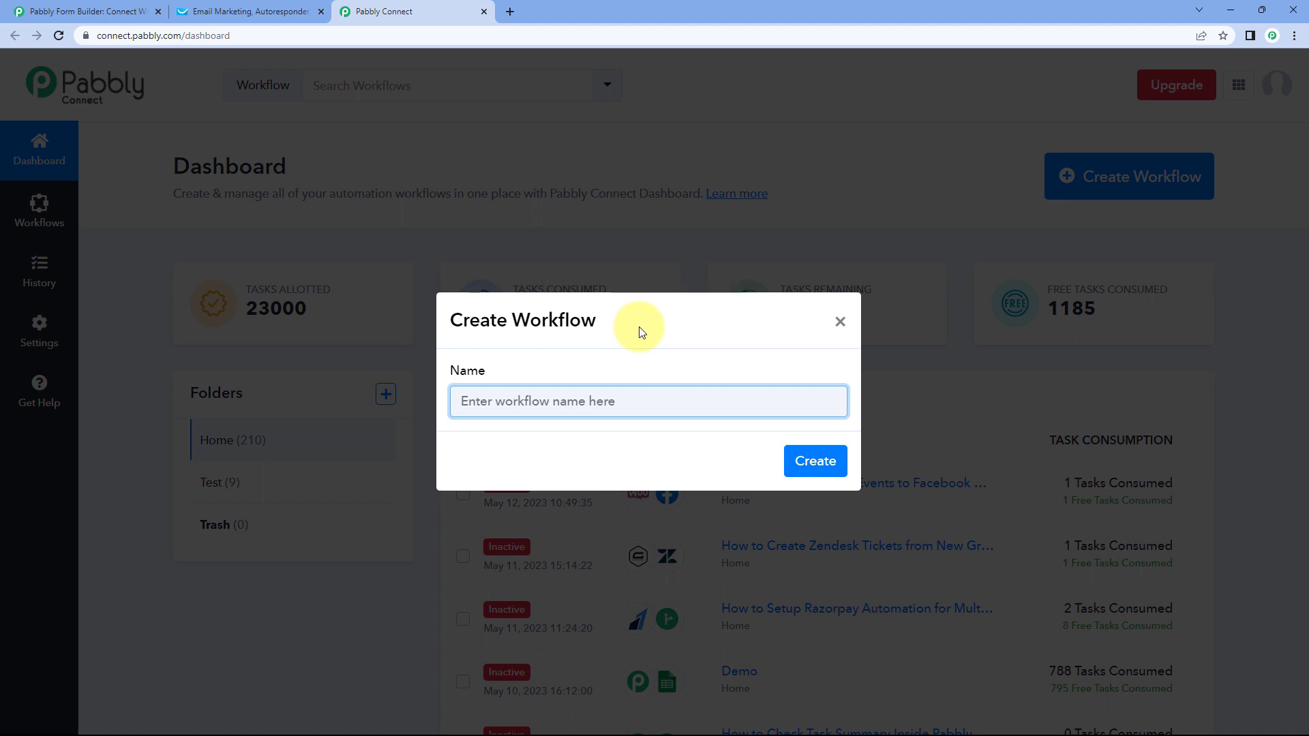
- Create the workflow named 'Webhooks to GetResponse' and collapse its trigger card
{"action": "type", "text": "Webhooks"}
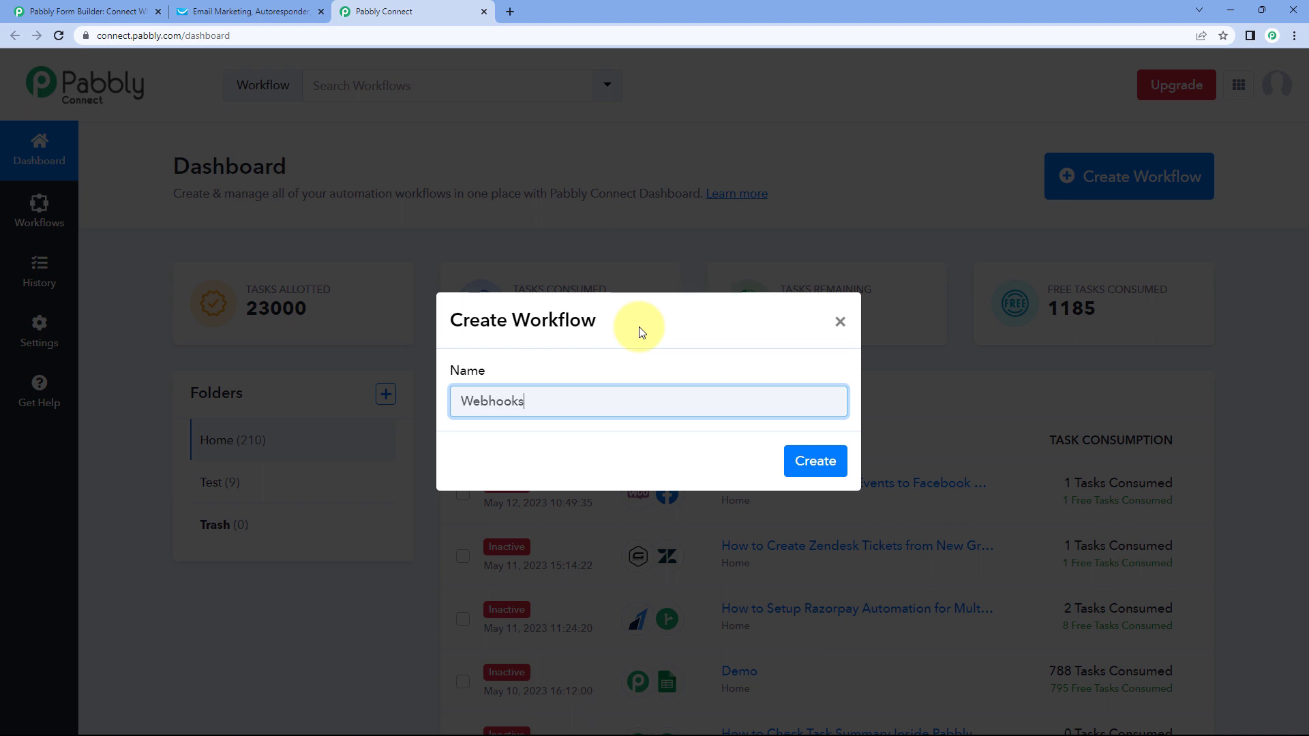
{"action": "type", "text": " to getResponse"}
{"action": "key", "text": "BackSpace"}
{"action": "type", "text": "G"}
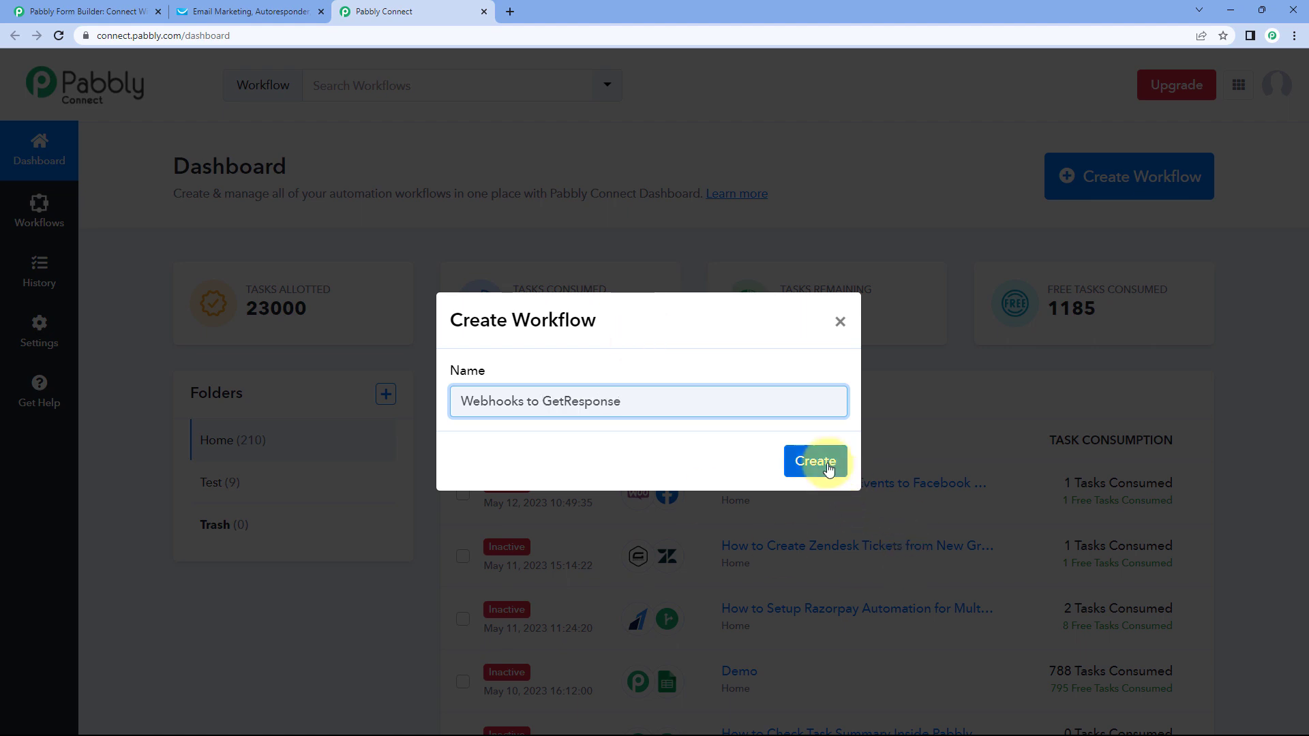
{"action": "left_click", "coordinate": [825, 463]}
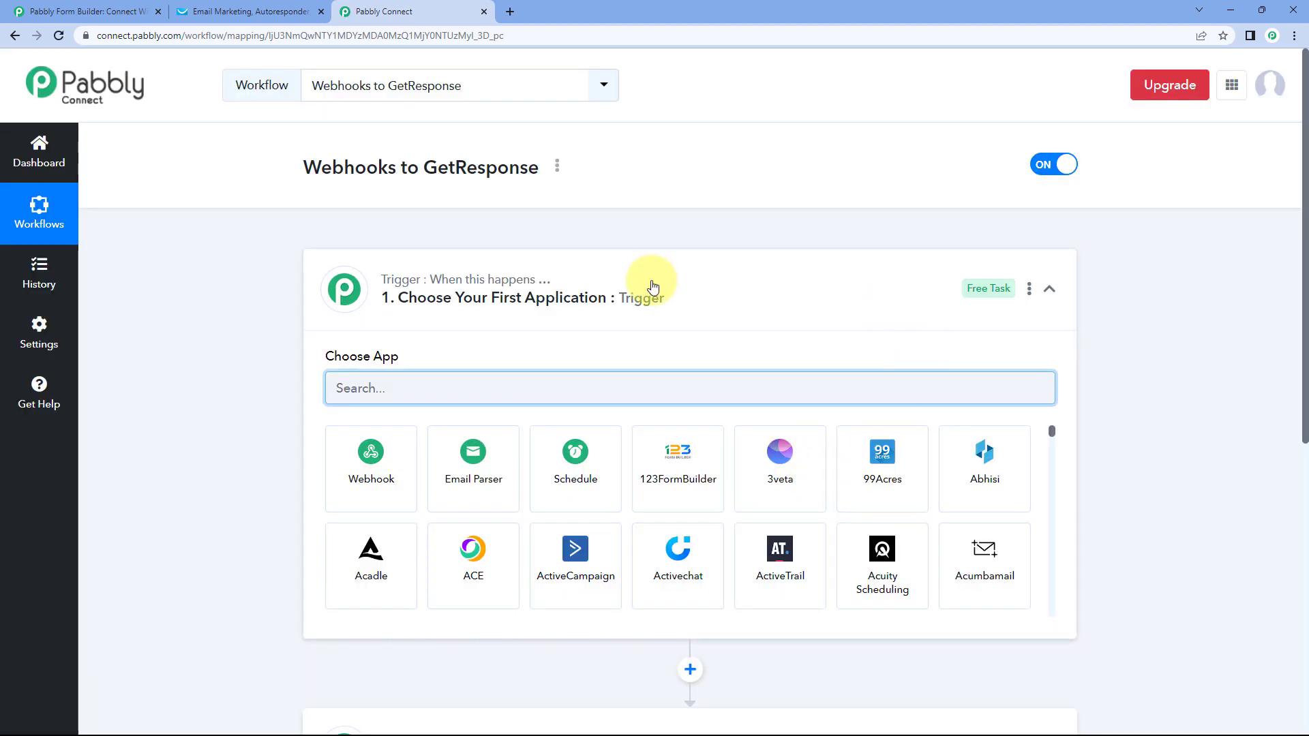
{"action": "left_click", "coordinate": [614, 253]}
{"action": "scroll", "coordinate": [258, 272], "scroll_direction": "down", "scroll_amount": 1}
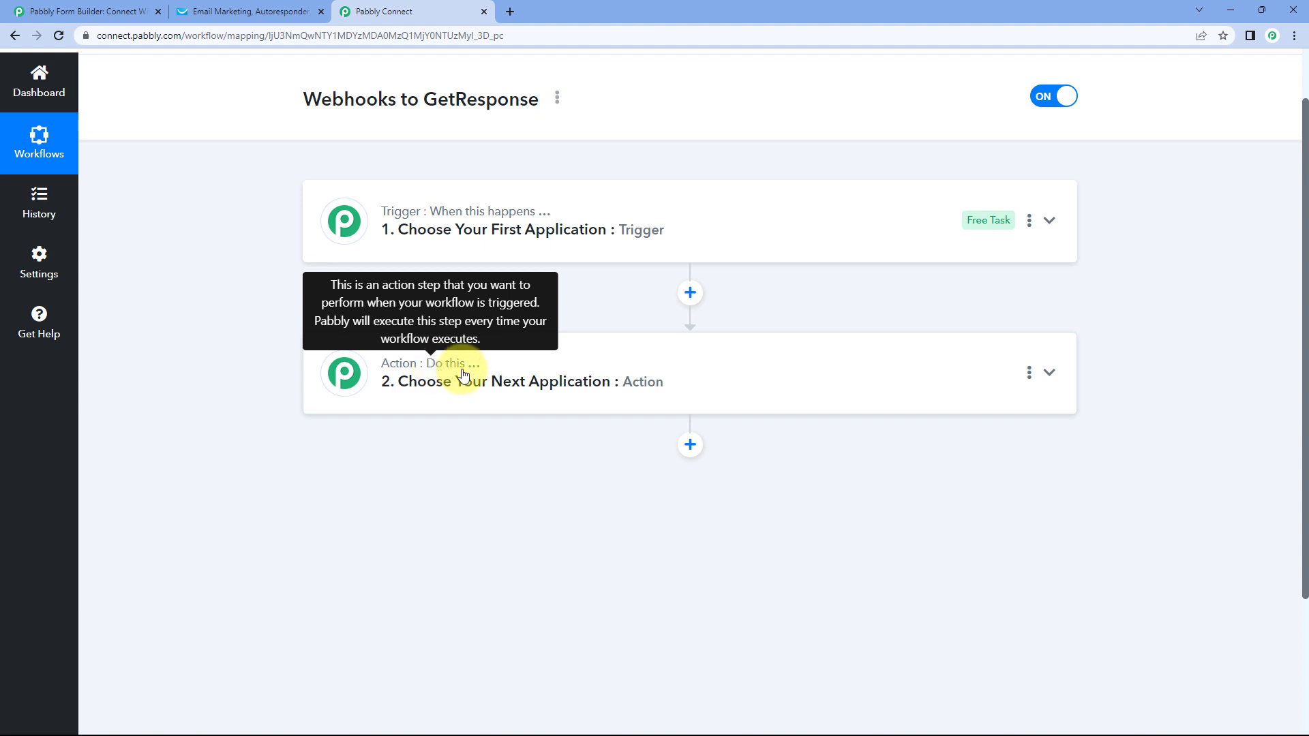
- Make Webhook by Pabbly the trigger app and copy its webhook URL
{"action": "left_click", "coordinate": [686, 225]}
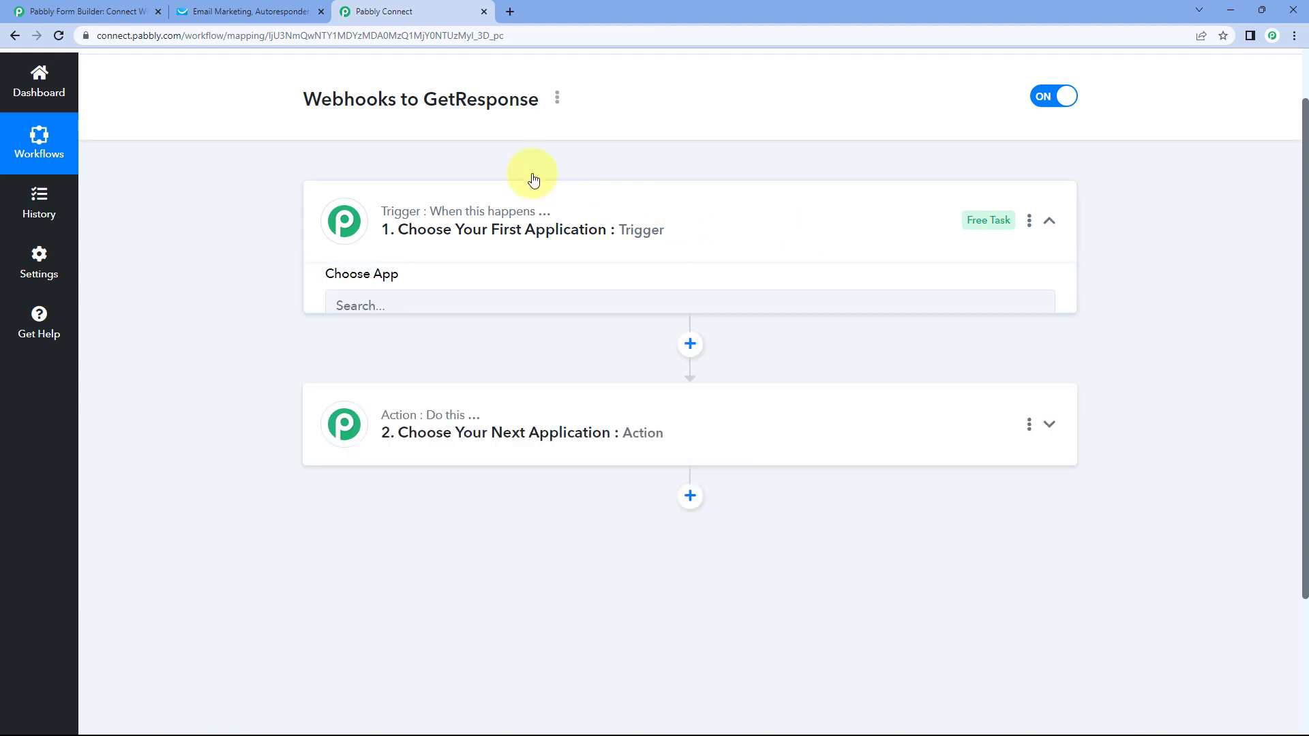
{"action": "scroll", "coordinate": [259, 285], "scroll_direction": "down", "scroll_amount": 1}
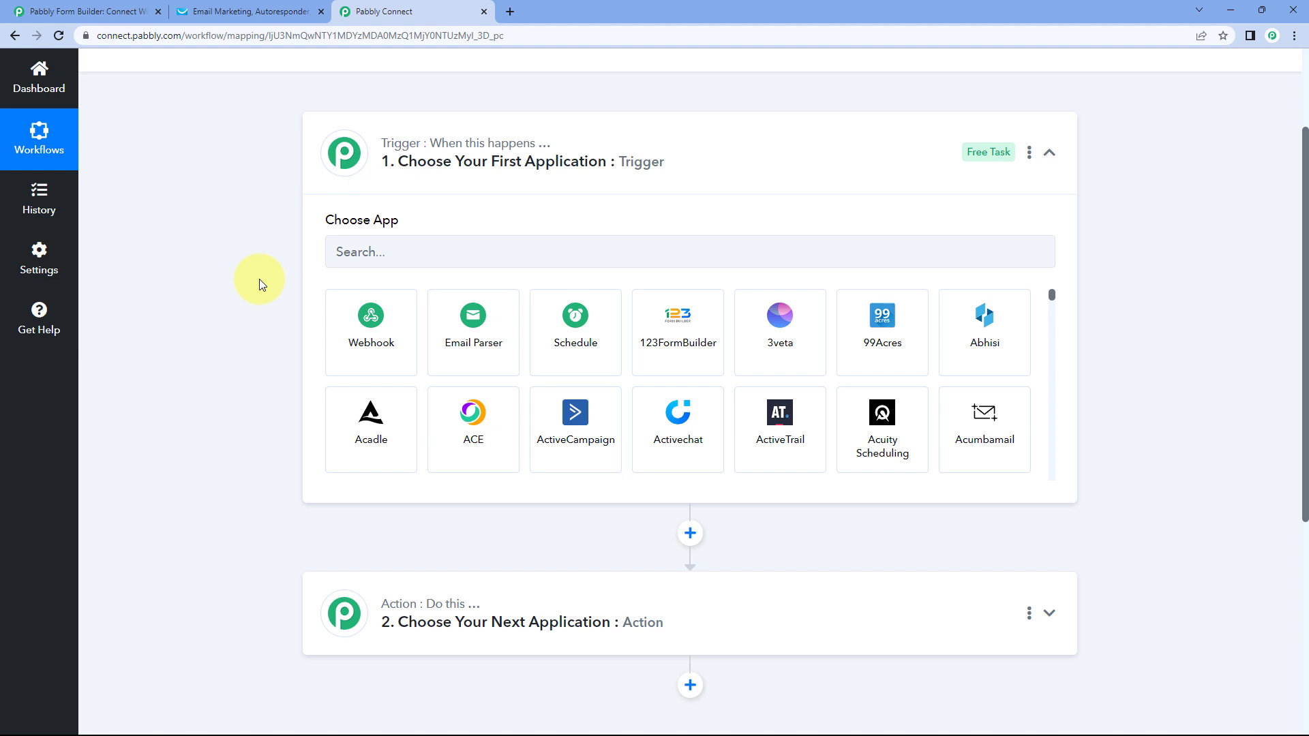
{"action": "left_click", "coordinate": [368, 323]}
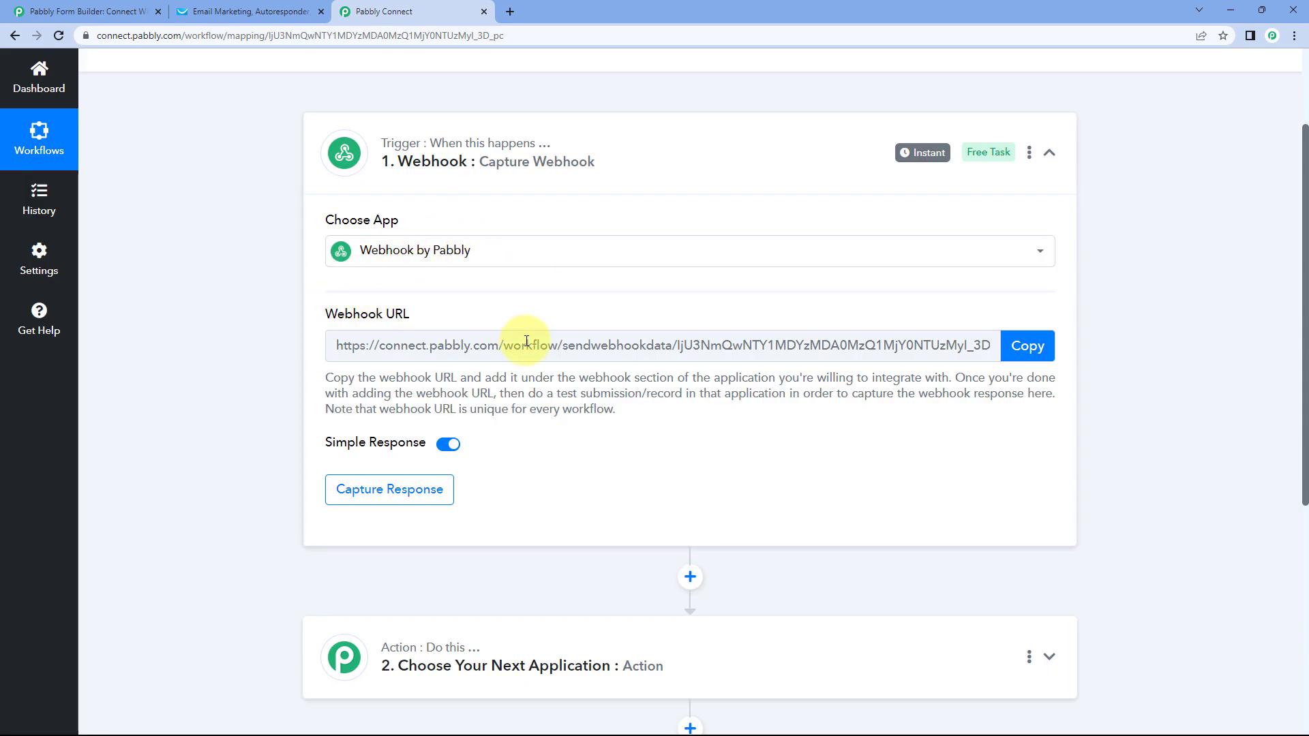
{"action": "left_click", "coordinate": [1029, 346]}
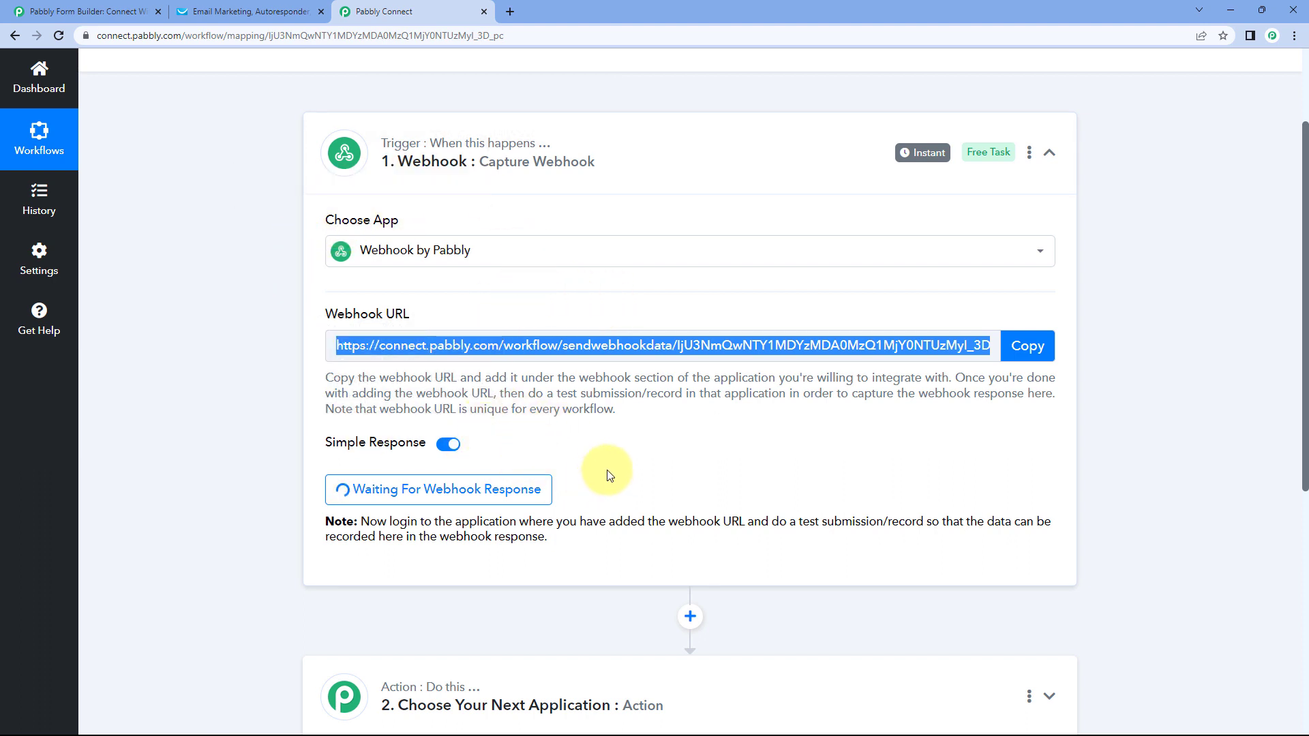
- Bring up the Contact Us form editor in Pabbly Form Builder
{"action": "scroll", "coordinate": [629, 491], "scroll_direction": "down", "scroll_amount": 3}
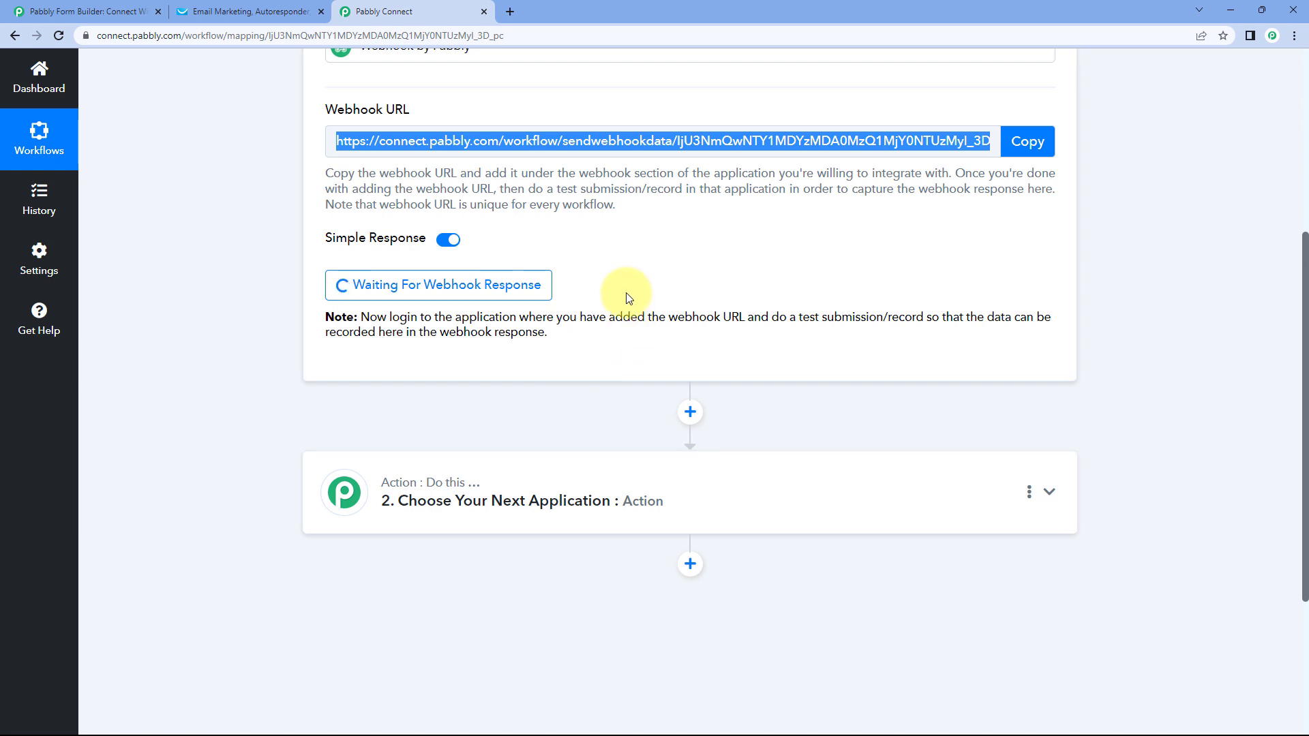
{"action": "scroll", "coordinate": [618, 293], "scroll_direction": "up", "scroll_amount": 4}
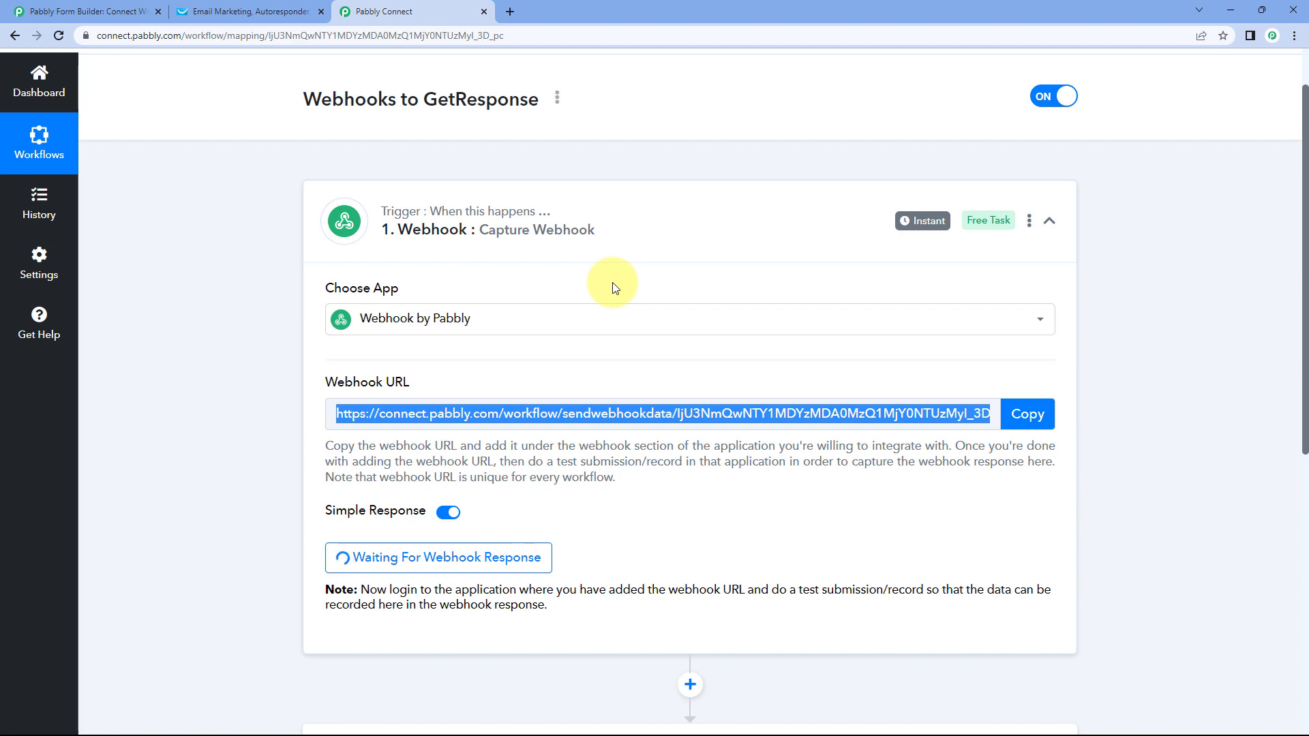
{"action": "left_click", "coordinate": [137, 12]}
{"action": "left_click", "coordinate": [409, 12]}
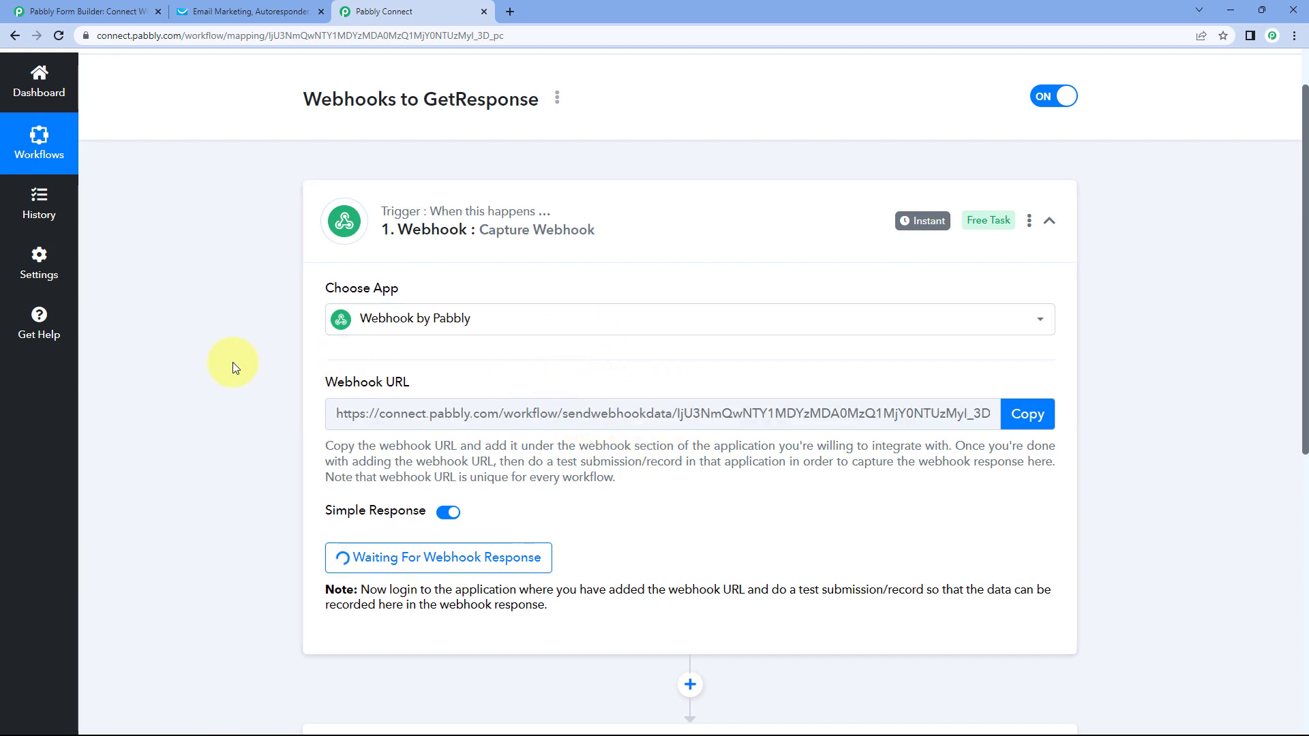
{"action": "left_click", "coordinate": [133, 11]}
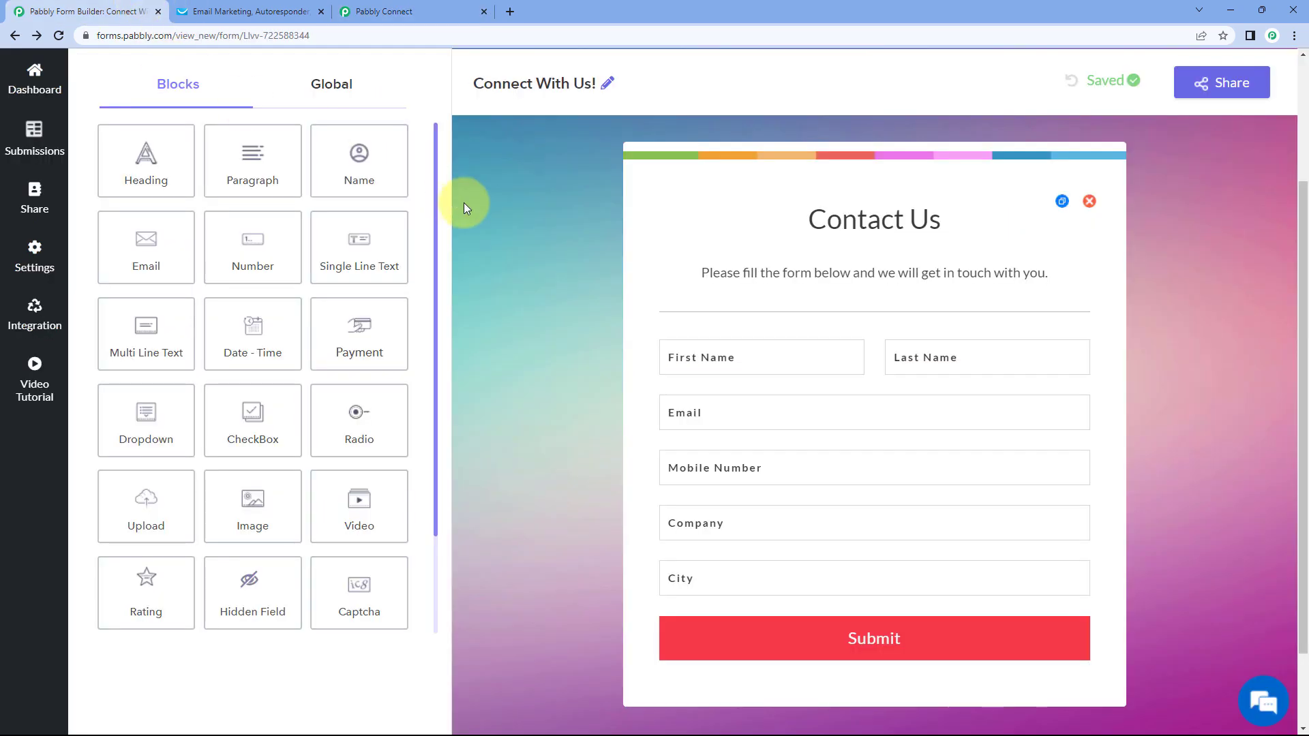
- Copy the webhook URL again and open the Connect With Us! form's integration settings
{"action": "left_click", "coordinate": [390, 9]}
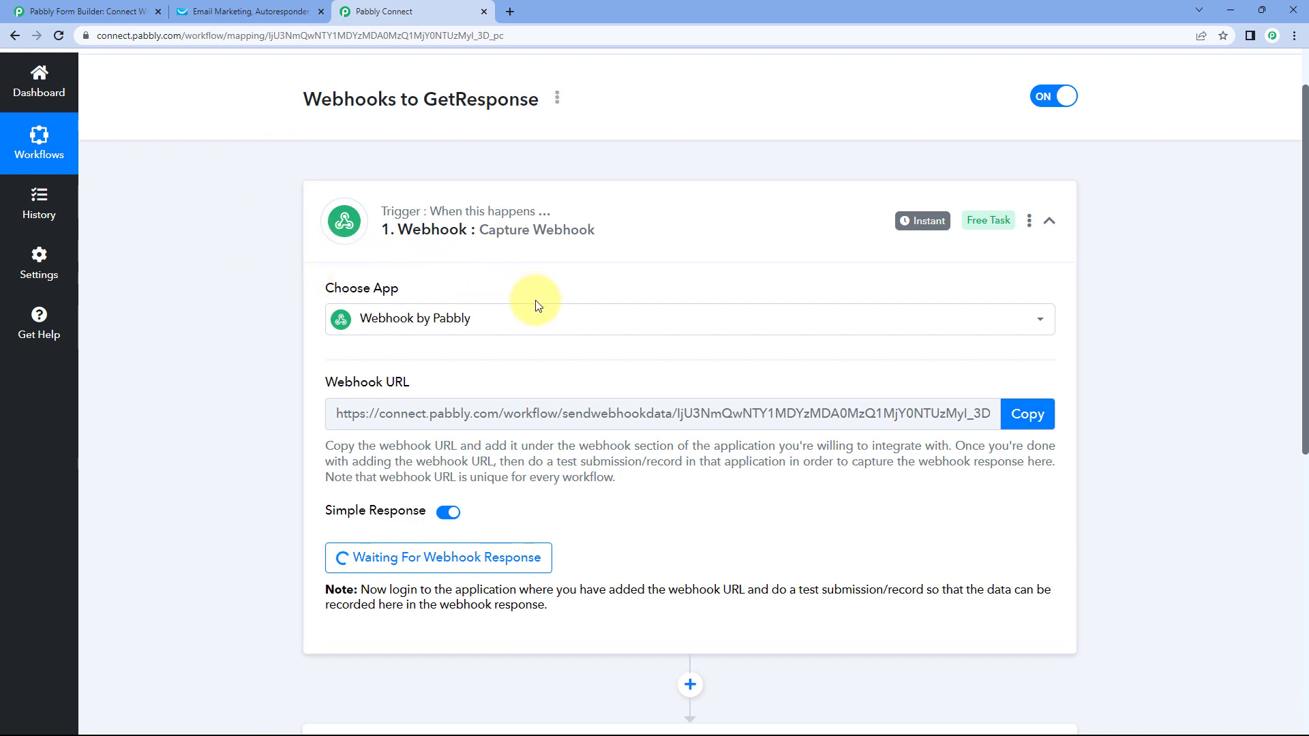
{"action": "left_click", "coordinate": [1021, 421]}
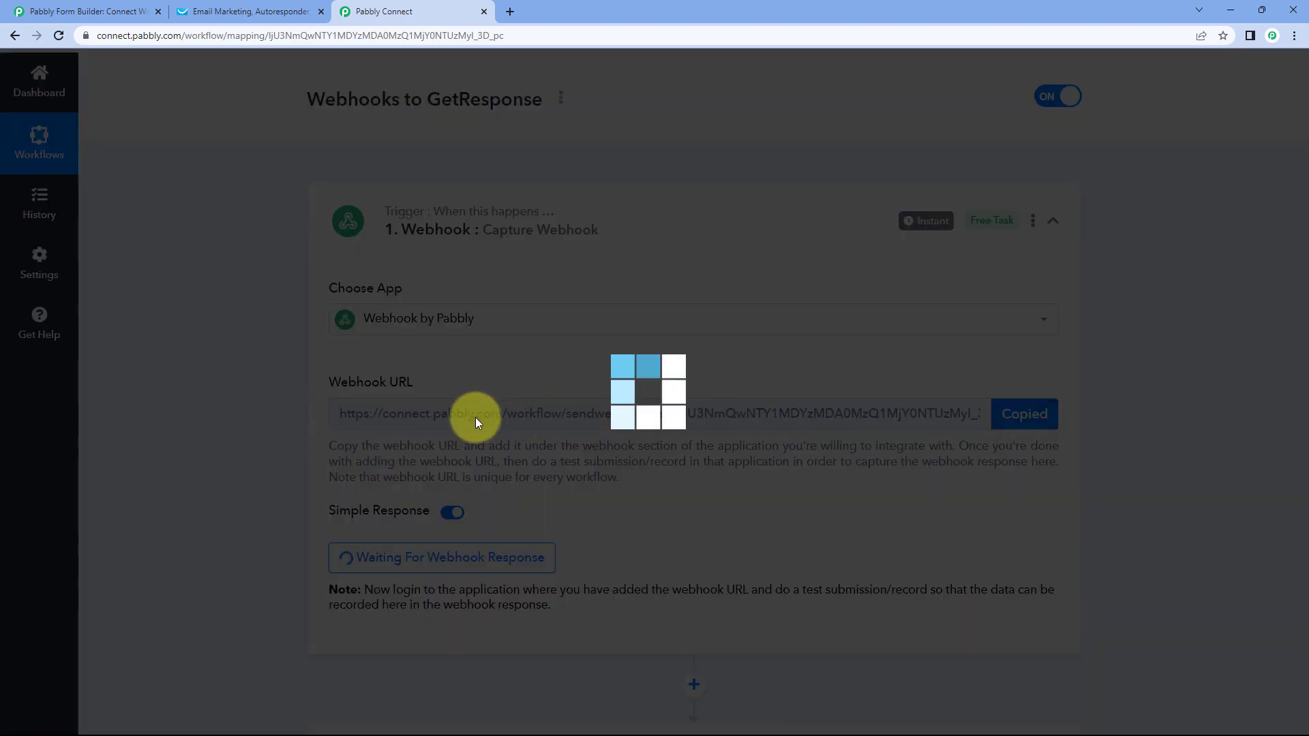
{"action": "left_click", "coordinate": [113, 10]}
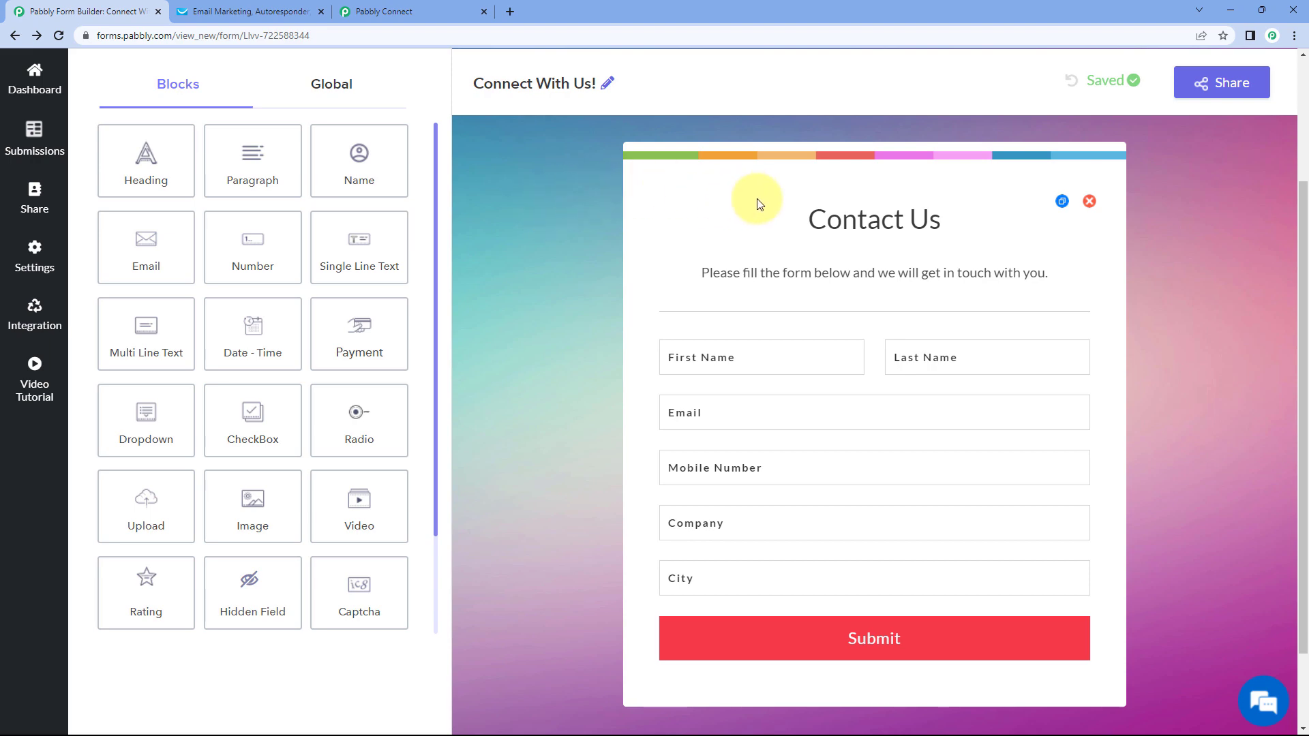
{"action": "left_click", "coordinate": [36, 314]}
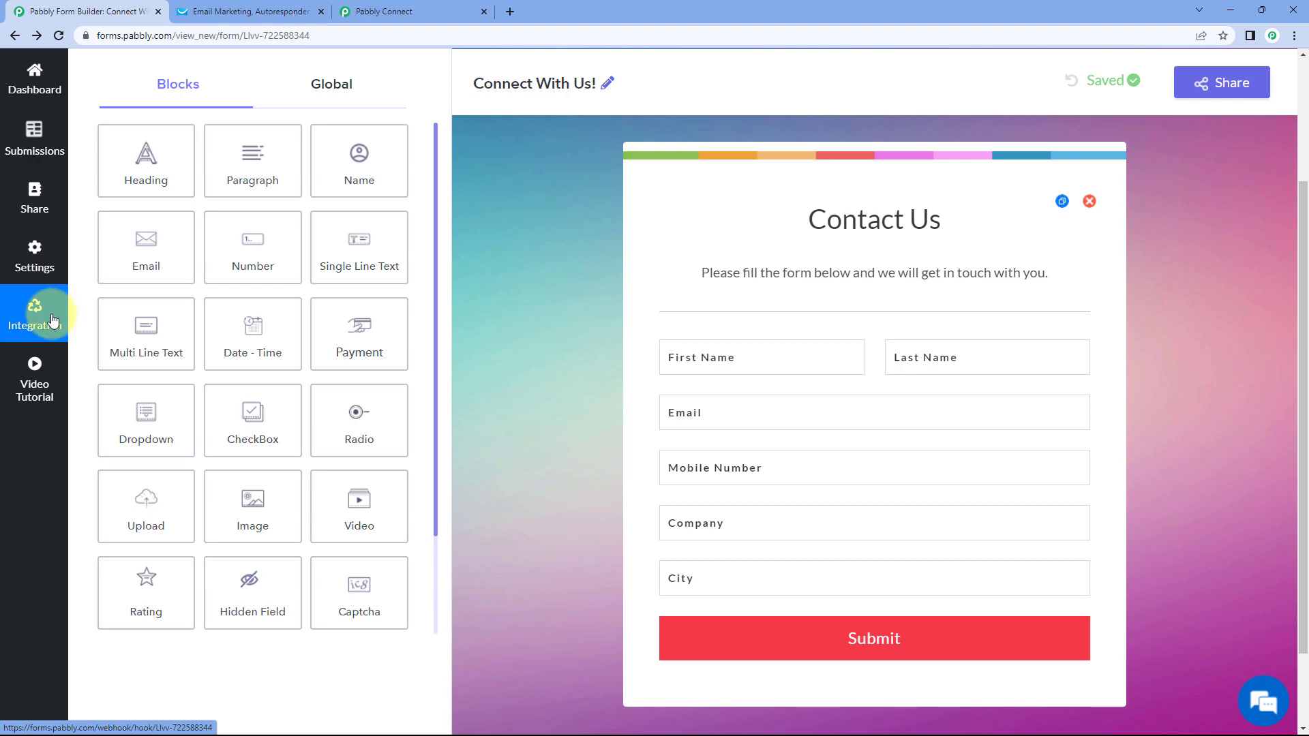
{"action": "left_click", "coordinate": [51, 315]}
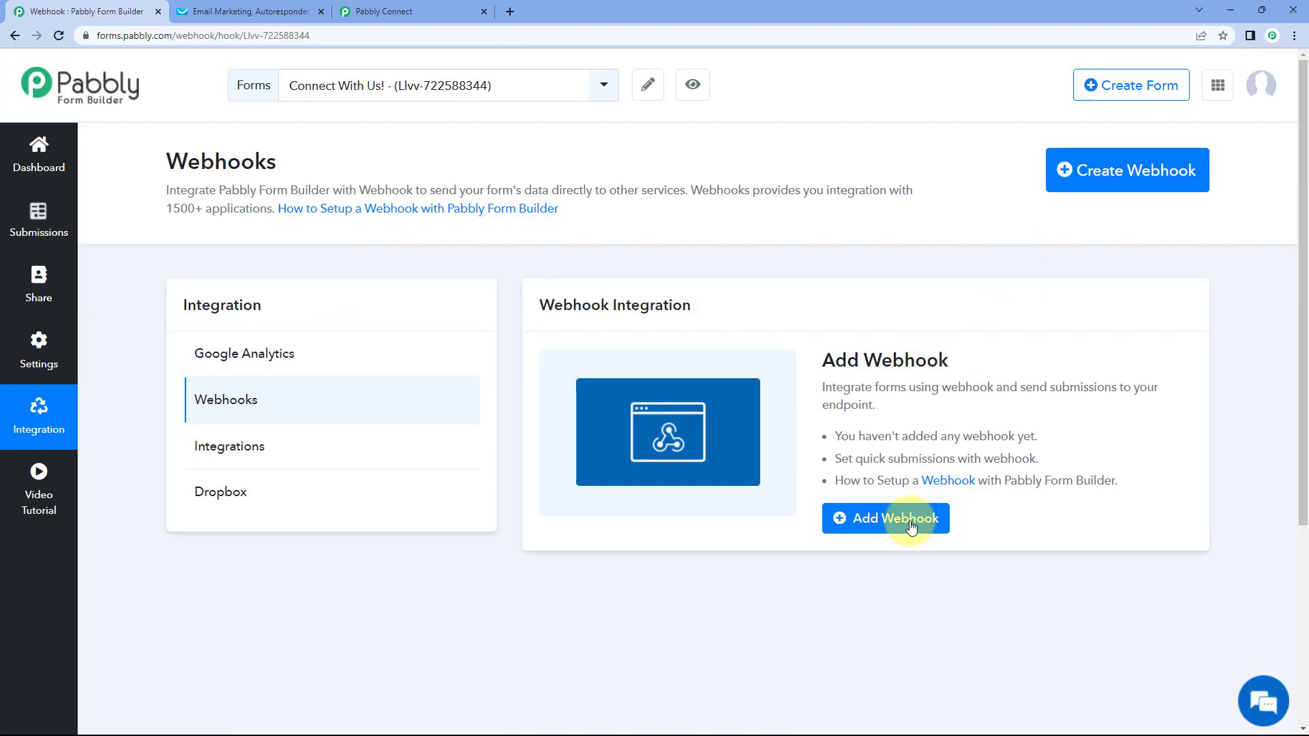
- Add the pasted Pabbly Connect URL as a new form webhook and save it
{"action": "left_click", "coordinate": [911, 527]}
{"action": "right_click", "coordinate": [429, 191]}
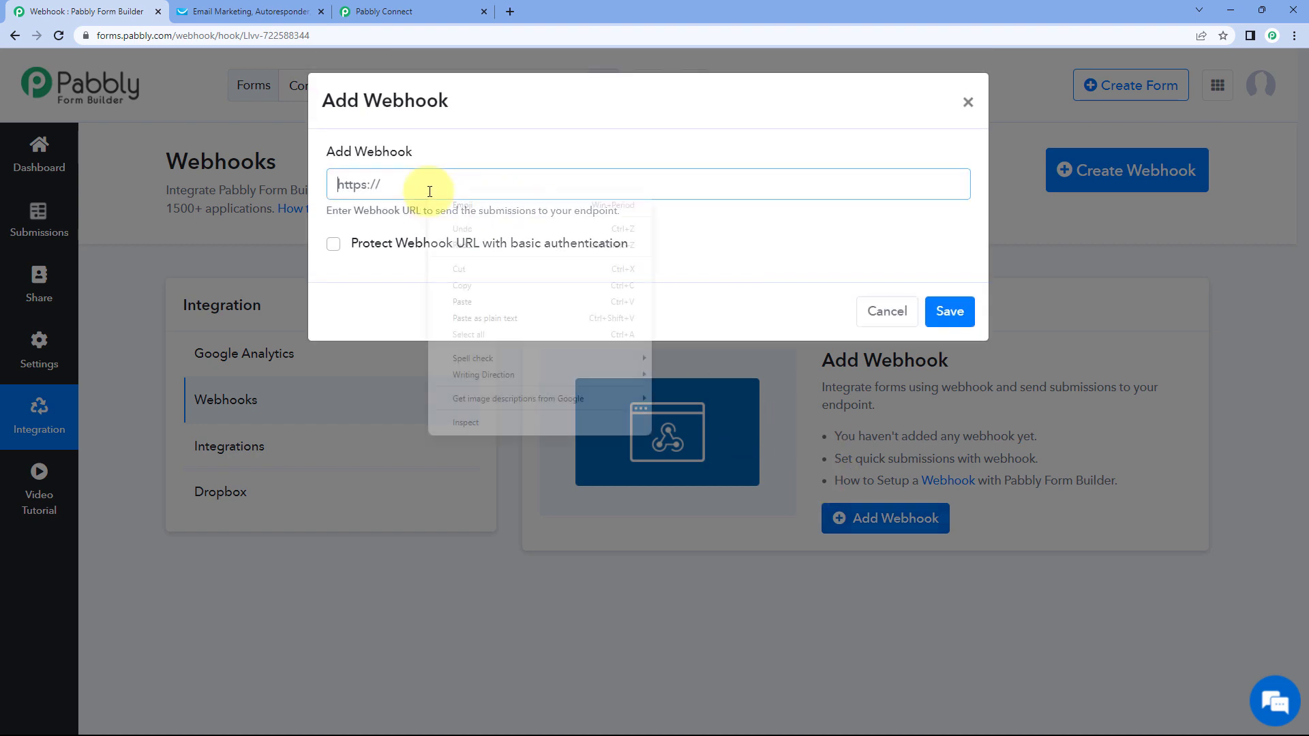
{"action": "left_click", "coordinate": [483, 300]}
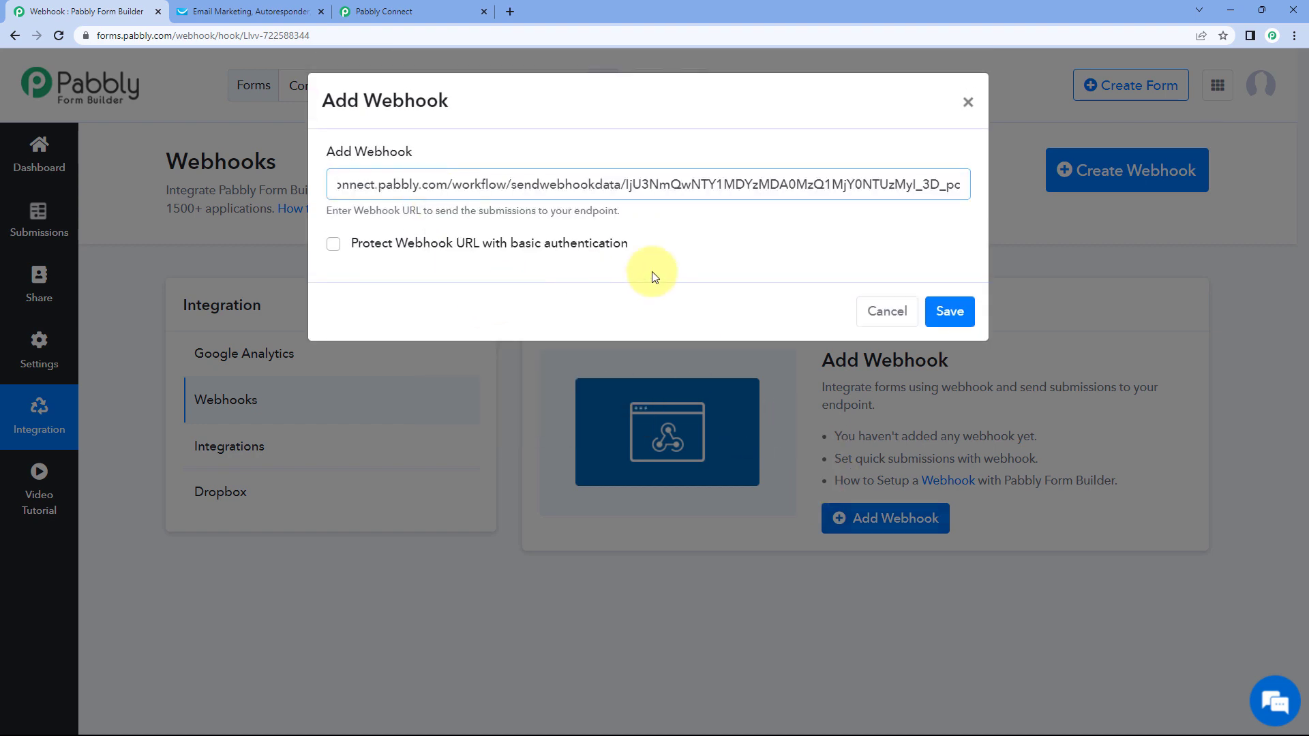
{"action": "left_click", "coordinate": [942, 311]}
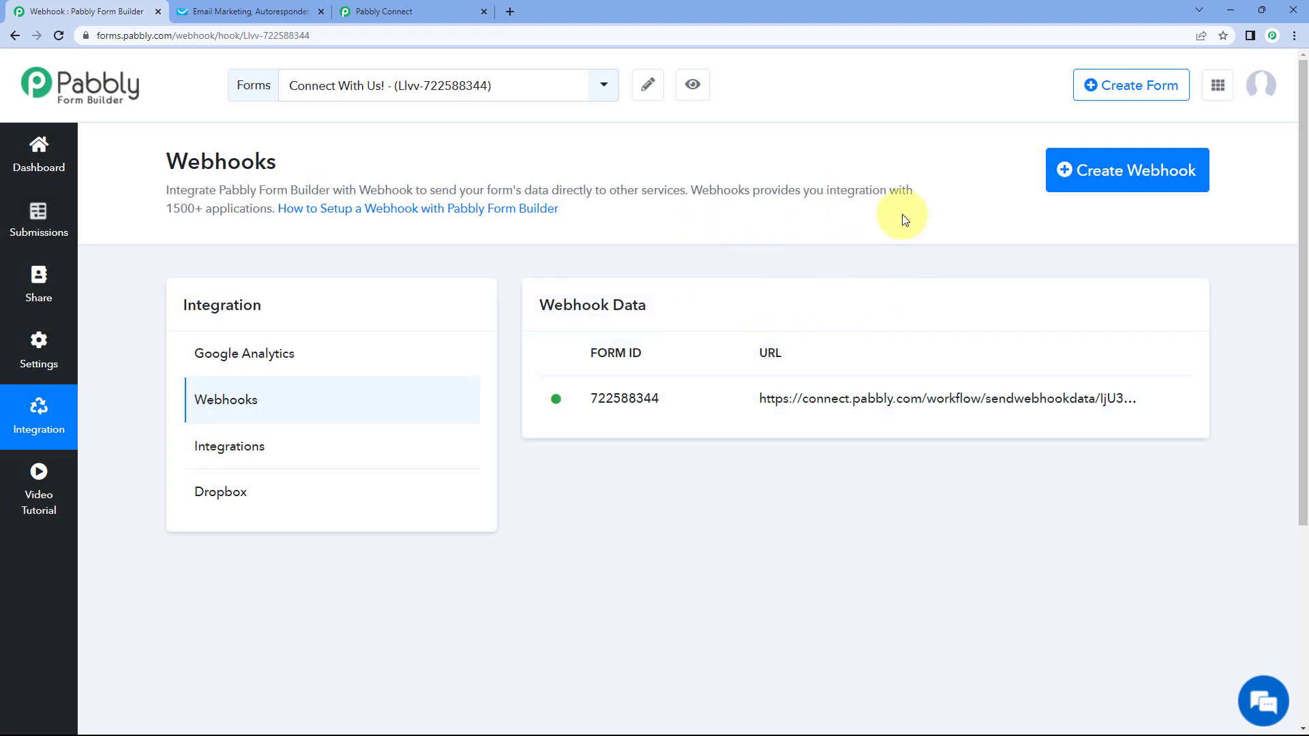
{"action": "left_click", "coordinate": [450, 8]}
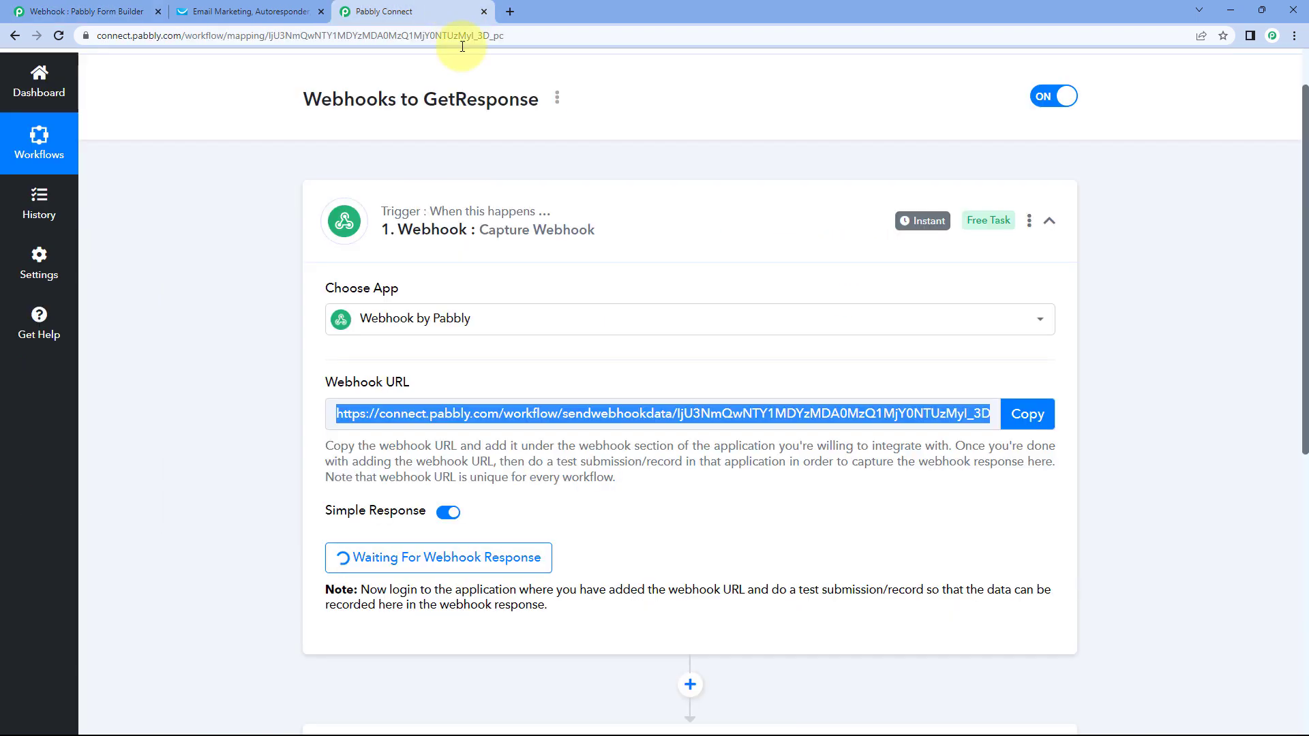
- Compare the waiting webhook trigger with the form's Webhooks page, ending on the Webhooks page
{"action": "left_click", "coordinate": [274, 289]}
{"action": "scroll", "coordinate": [273, 283], "scroll_direction": "down", "scroll_amount": 1}
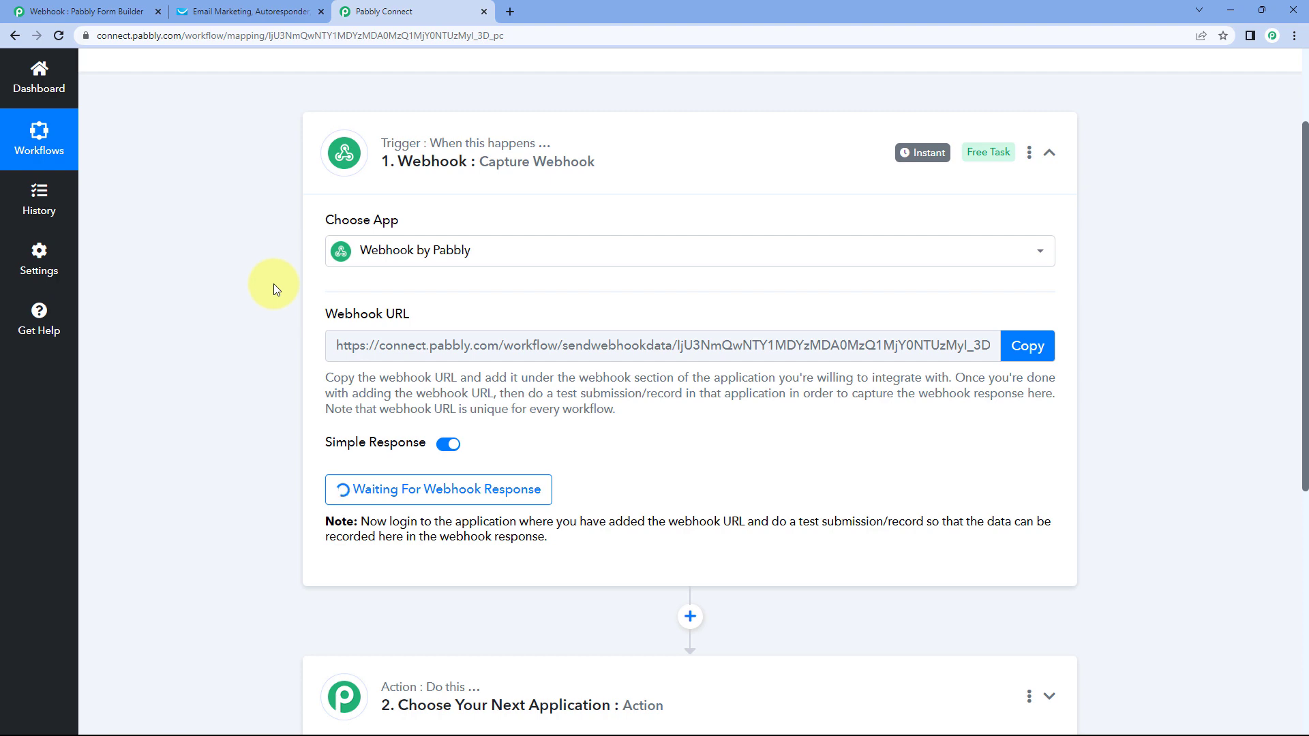
{"action": "left_click", "coordinate": [123, 6]}
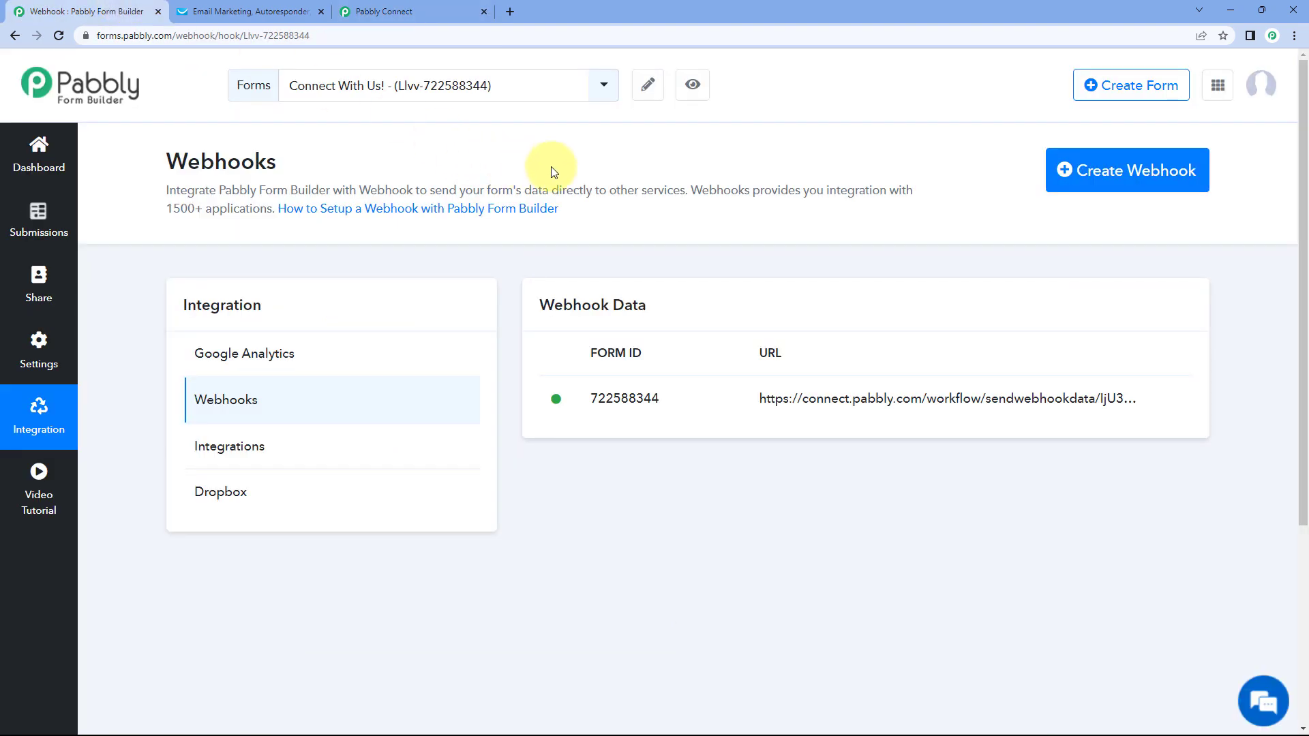
{"action": "left_click", "coordinate": [458, 8]}
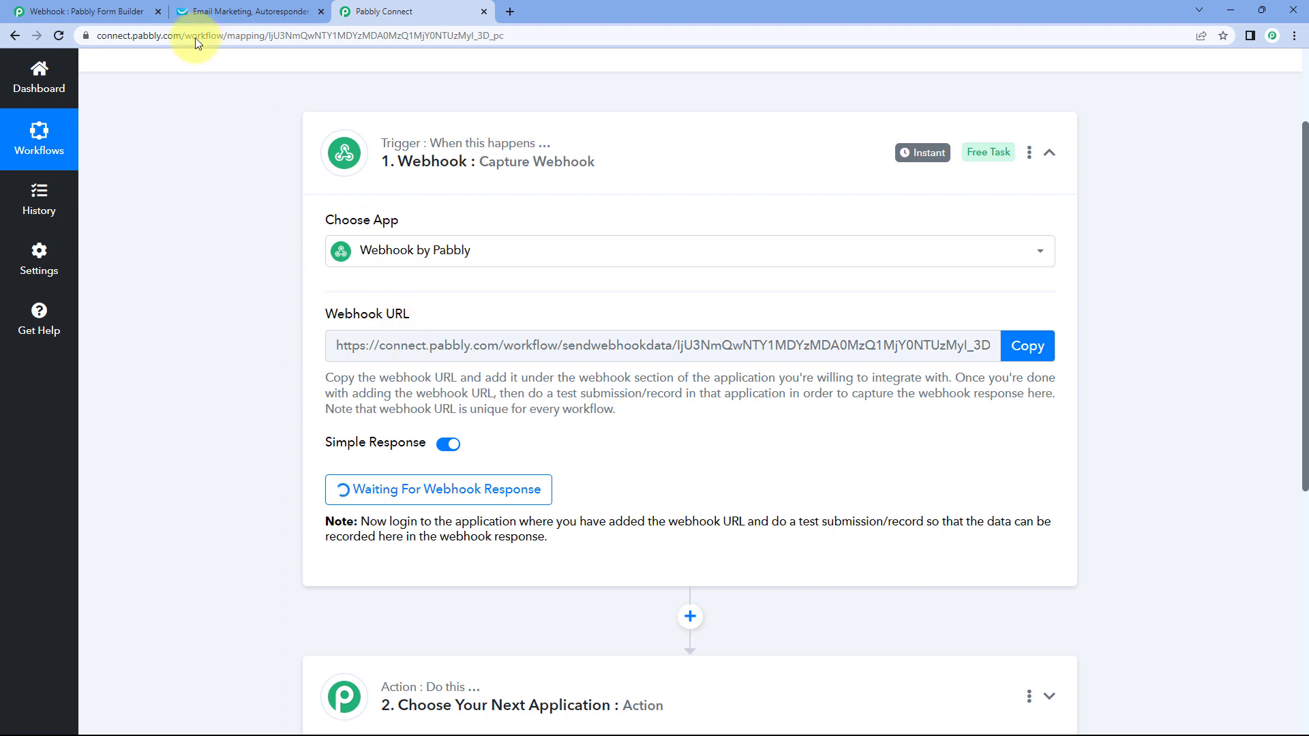
{"action": "left_click", "coordinate": [109, 11]}
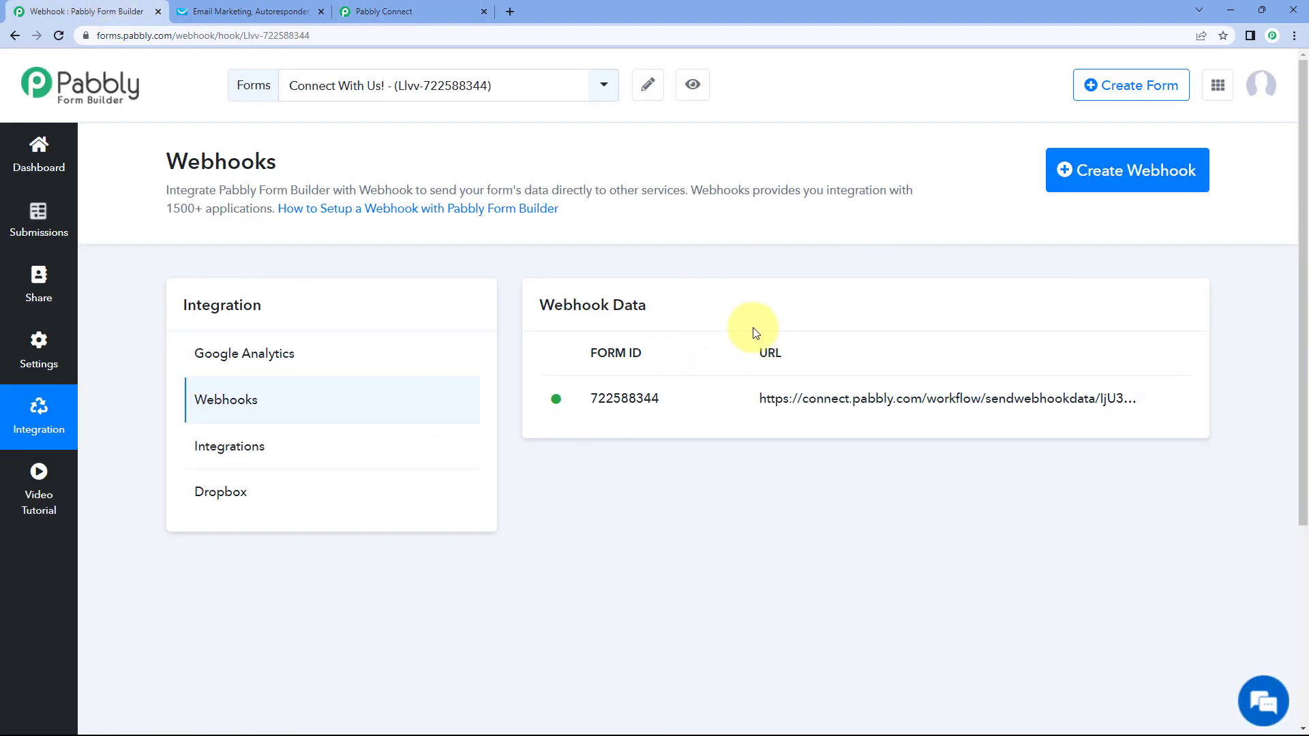
{"action": "left_click", "coordinate": [421, 7]}
{"action": "scroll", "coordinate": [298, 320], "scroll_direction": "down", "scroll_amount": 2}
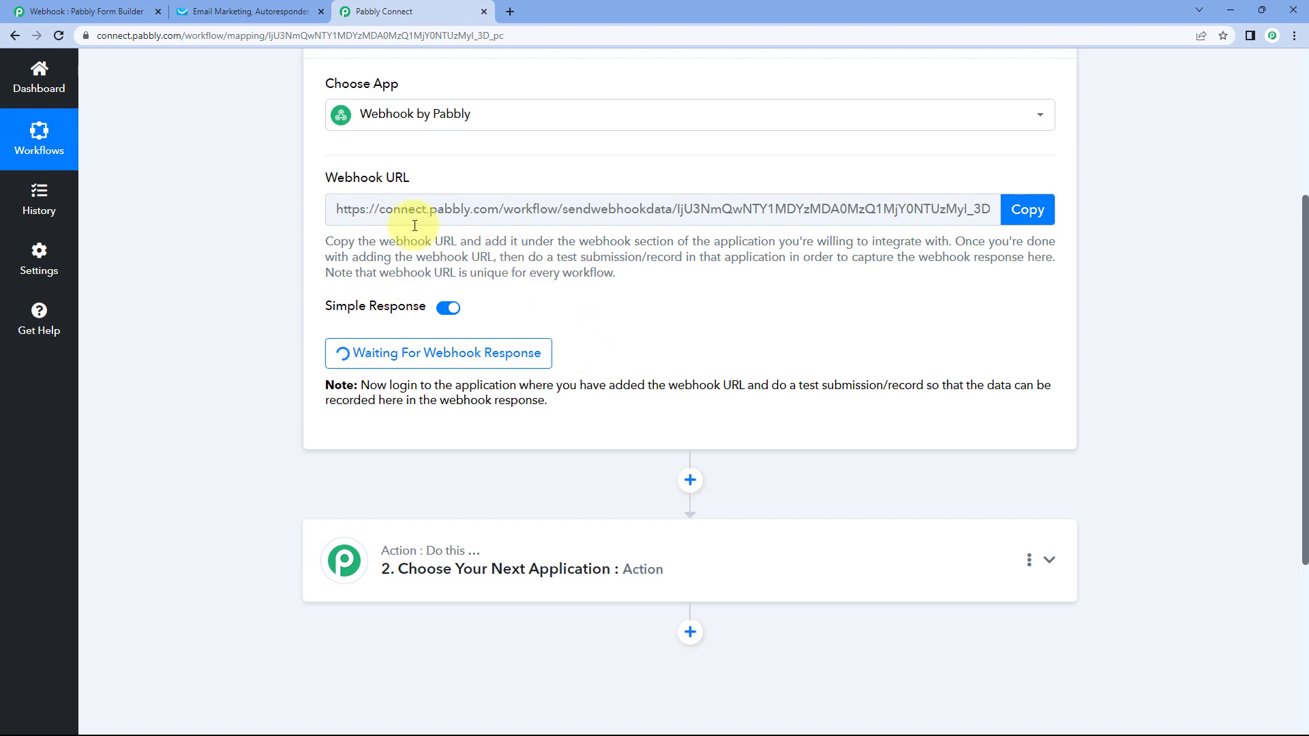
{"action": "left_click", "coordinate": [102, 11]}
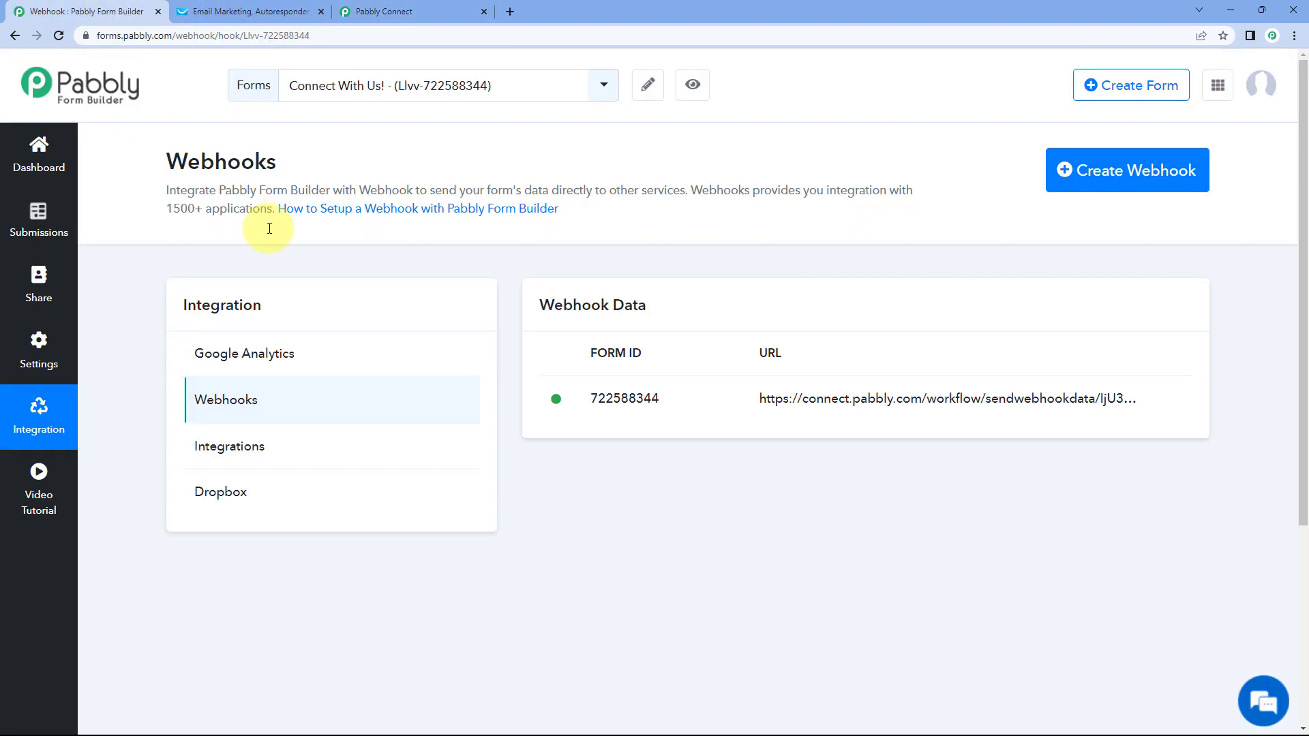
- Fill in the live Connect With Us! form with test details and submit it
{"action": "left_click", "coordinate": [694, 87]}
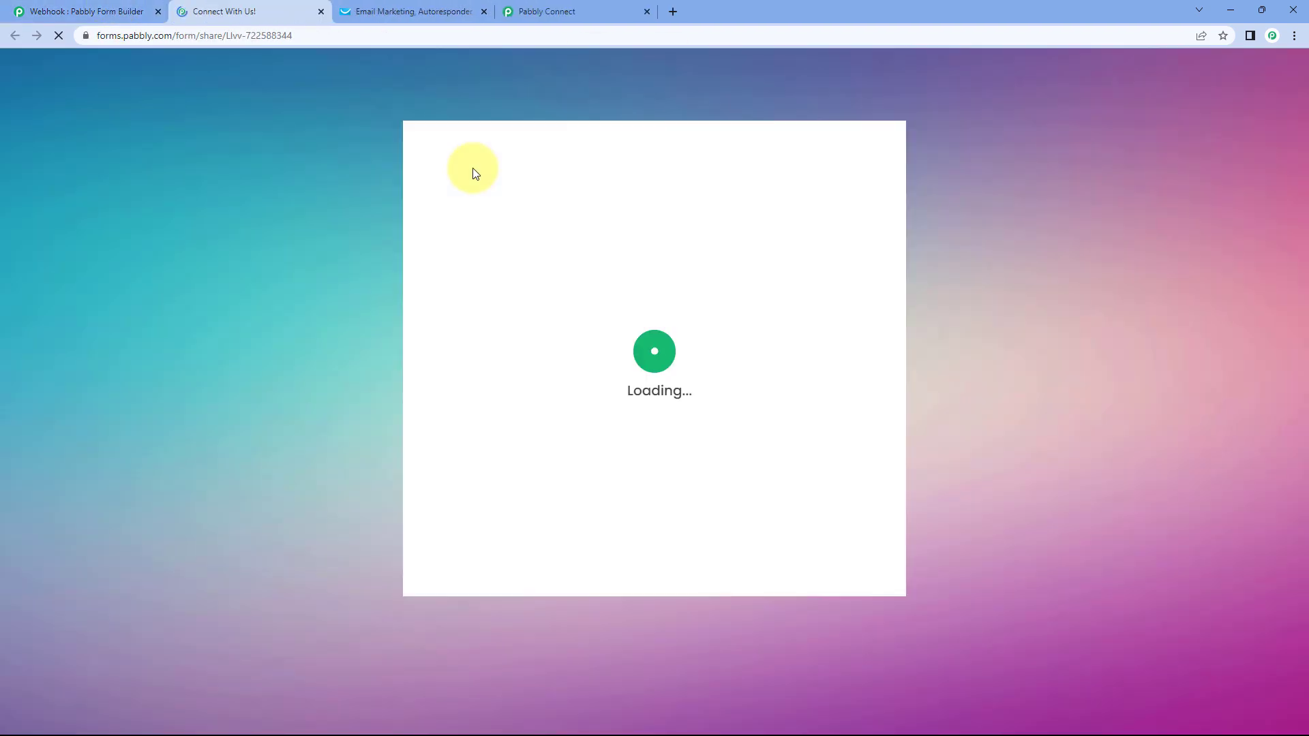
{"action": "left_click", "coordinate": [519, 321]}
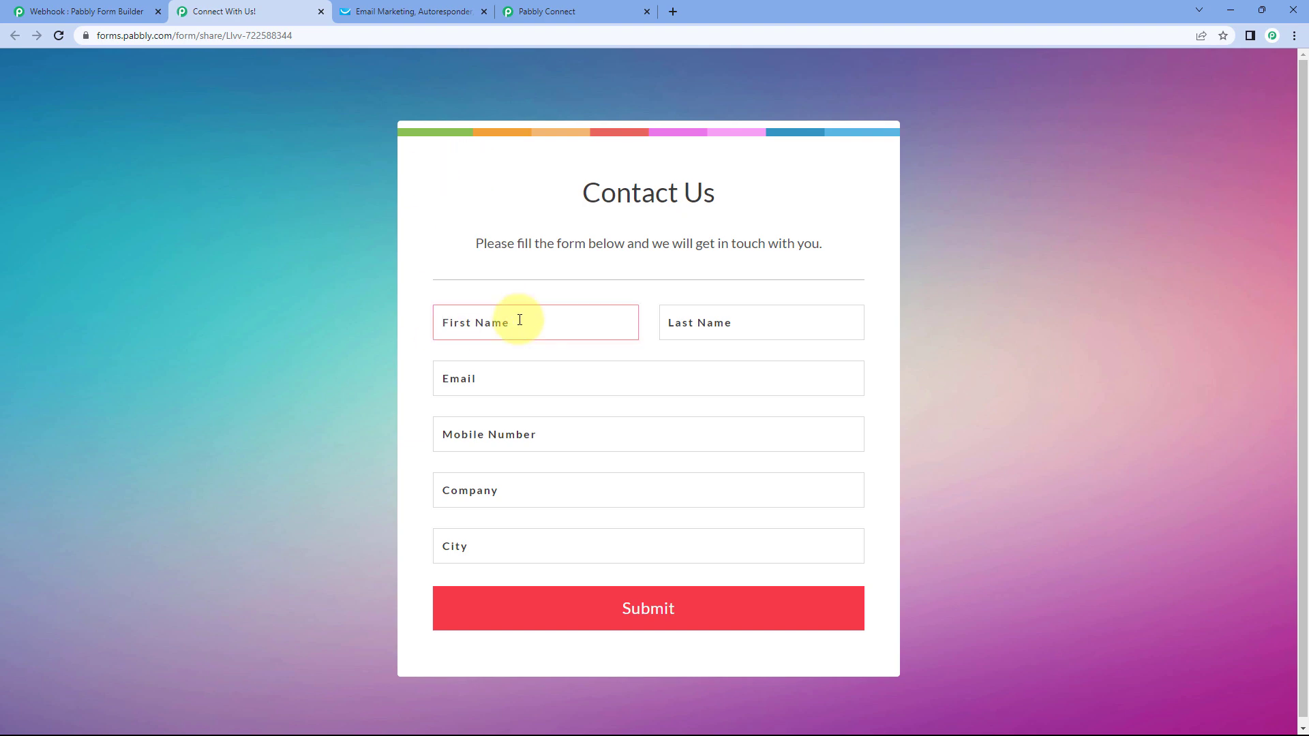
{"action": "type", "text": "Dem"}
{"action": "type", "text": "User"}
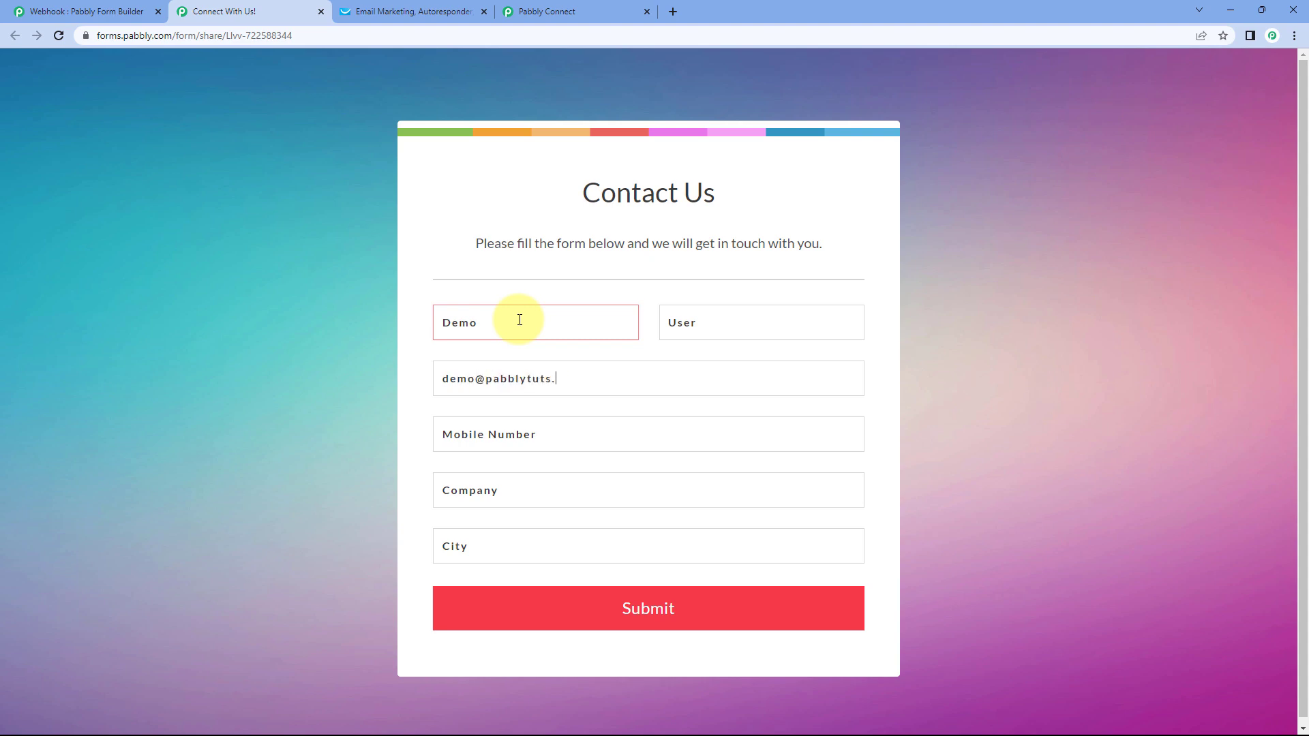
{"action": "type", "text": "1234"}
{"action": "type", "text": "Pabbly"}
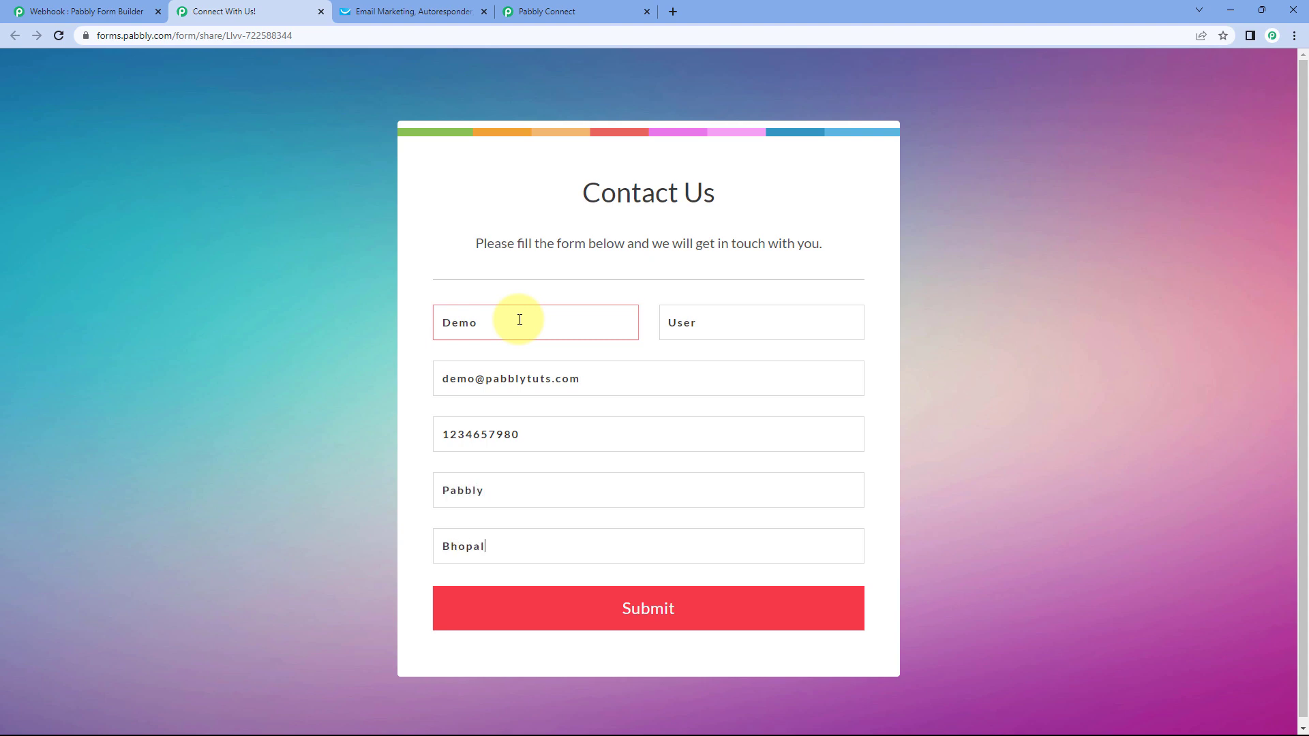
{"action": "left_click", "coordinate": [600, 607]}
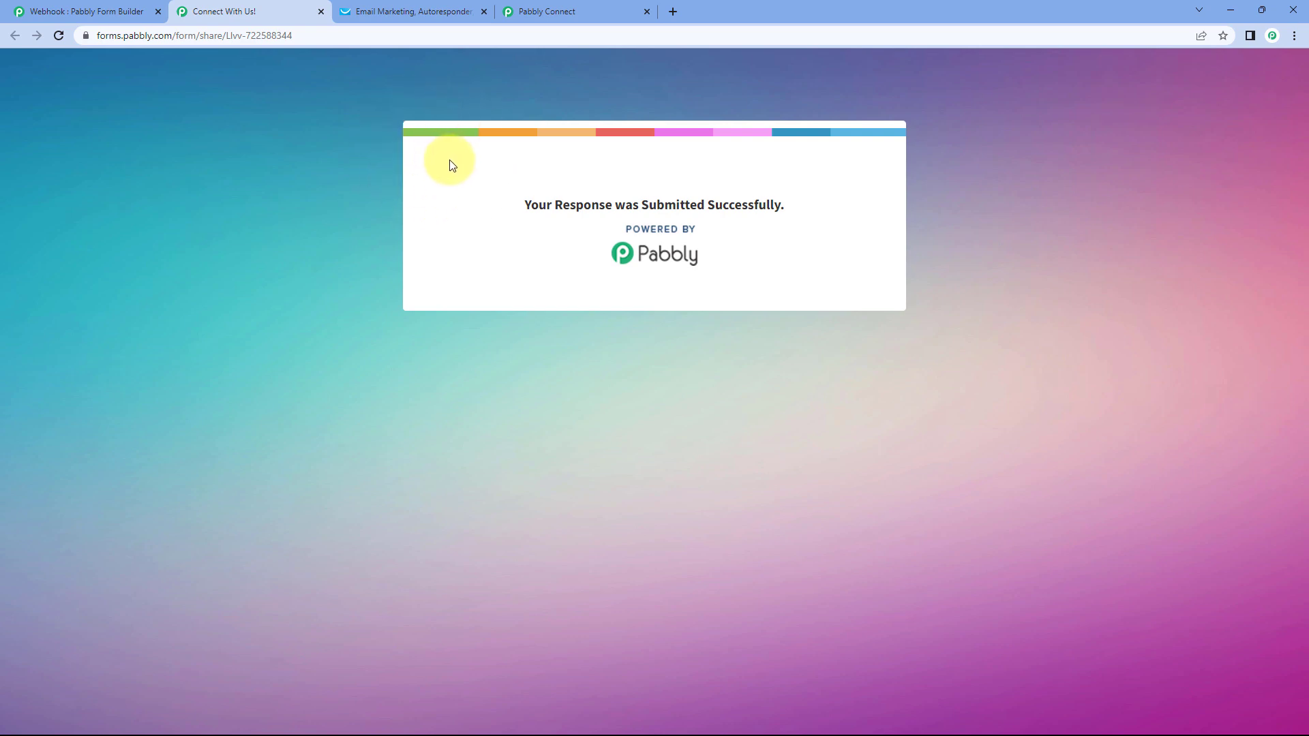
{"action": "left_click", "coordinate": [85, 12]}
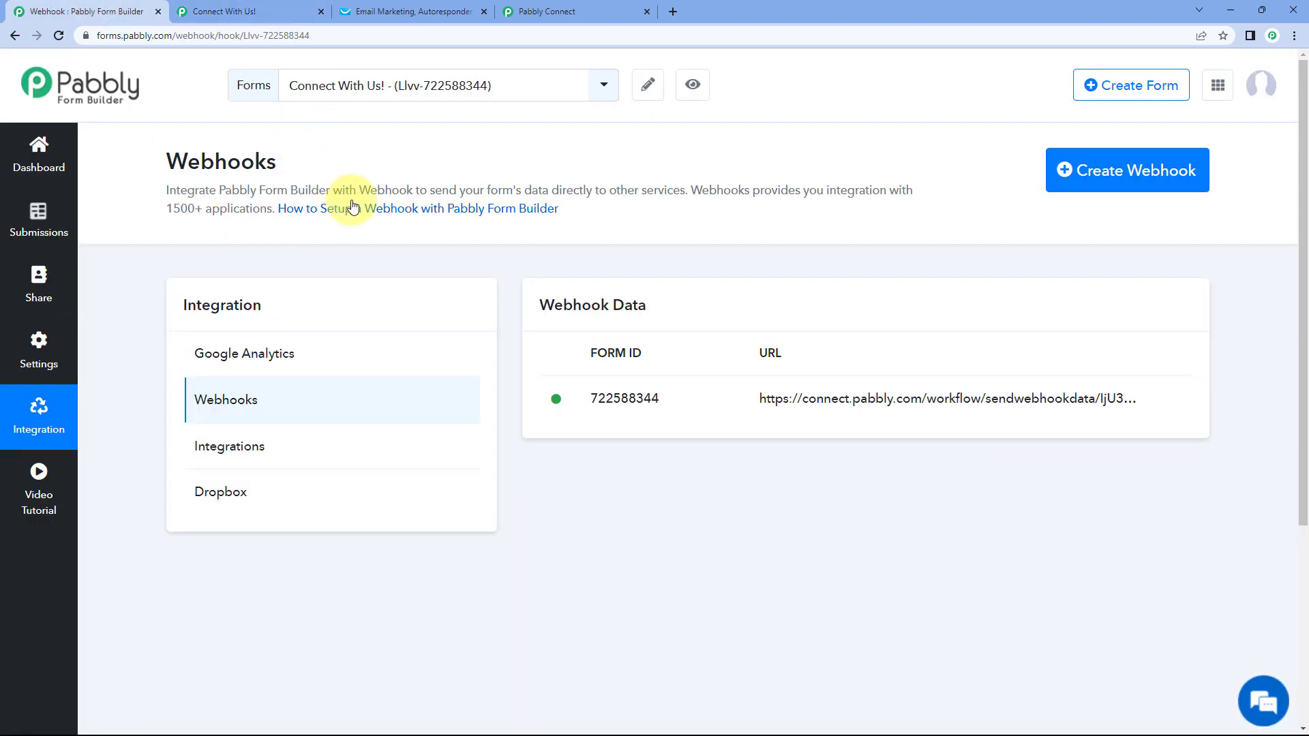
{"action": "left_click", "coordinate": [605, 10]}
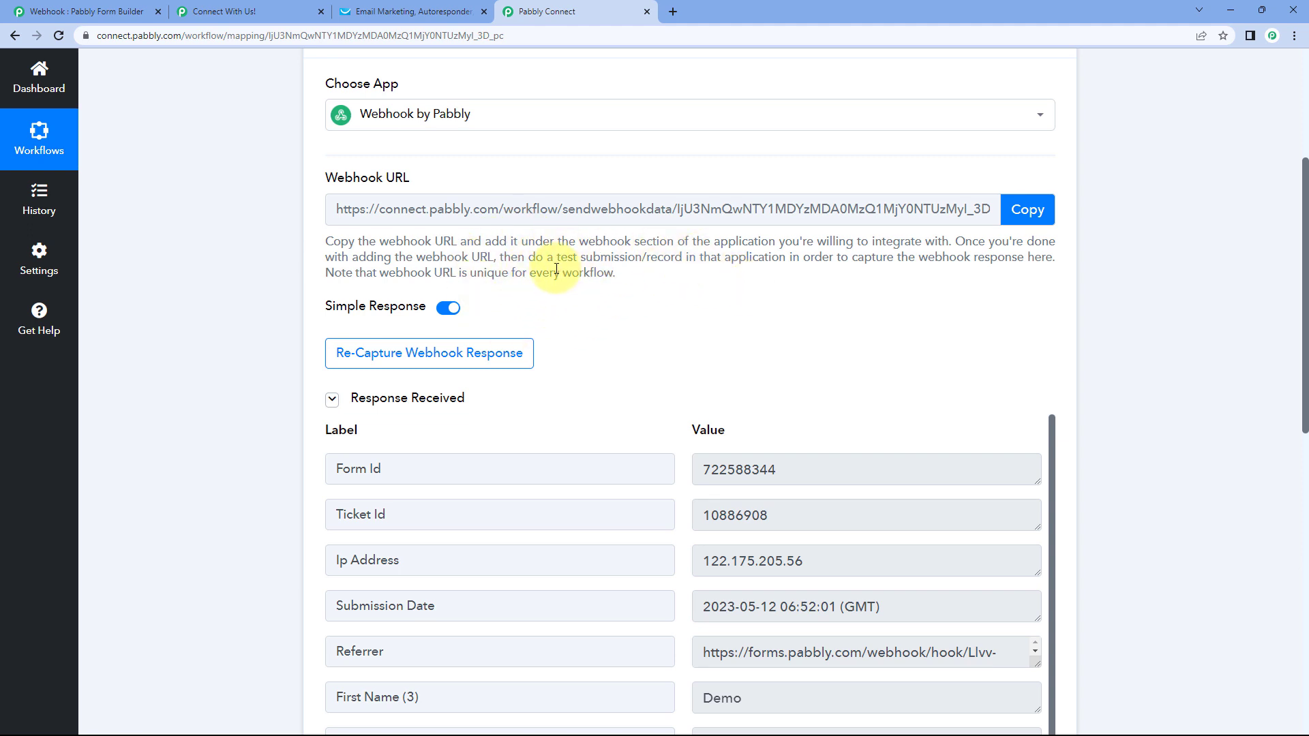
{"action": "scroll", "coordinate": [477, 266], "scroll_direction": "down", "scroll_amount": 2}
{"action": "scroll", "coordinate": [723, 239], "scroll_direction": "down", "scroll_amount": 2}
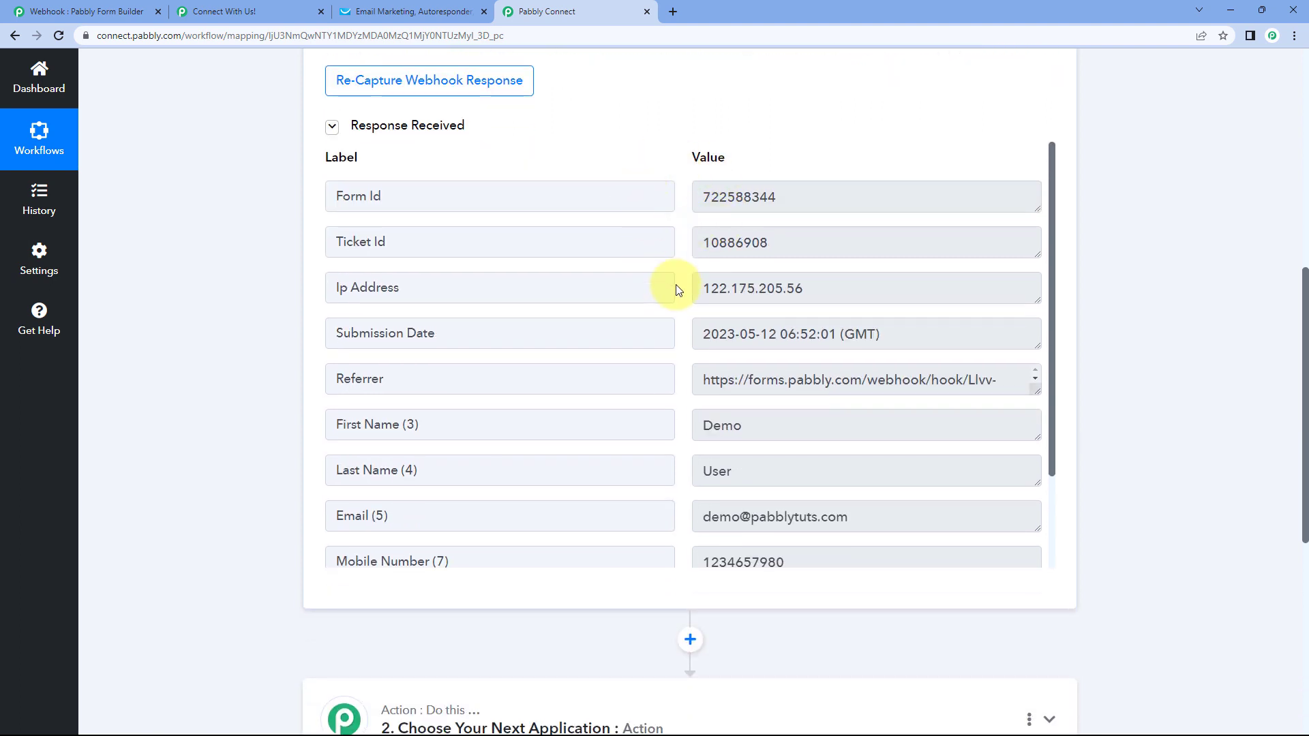
{"action": "scroll", "coordinate": [686, 303], "scroll_direction": "down", "scroll_amount": 2}
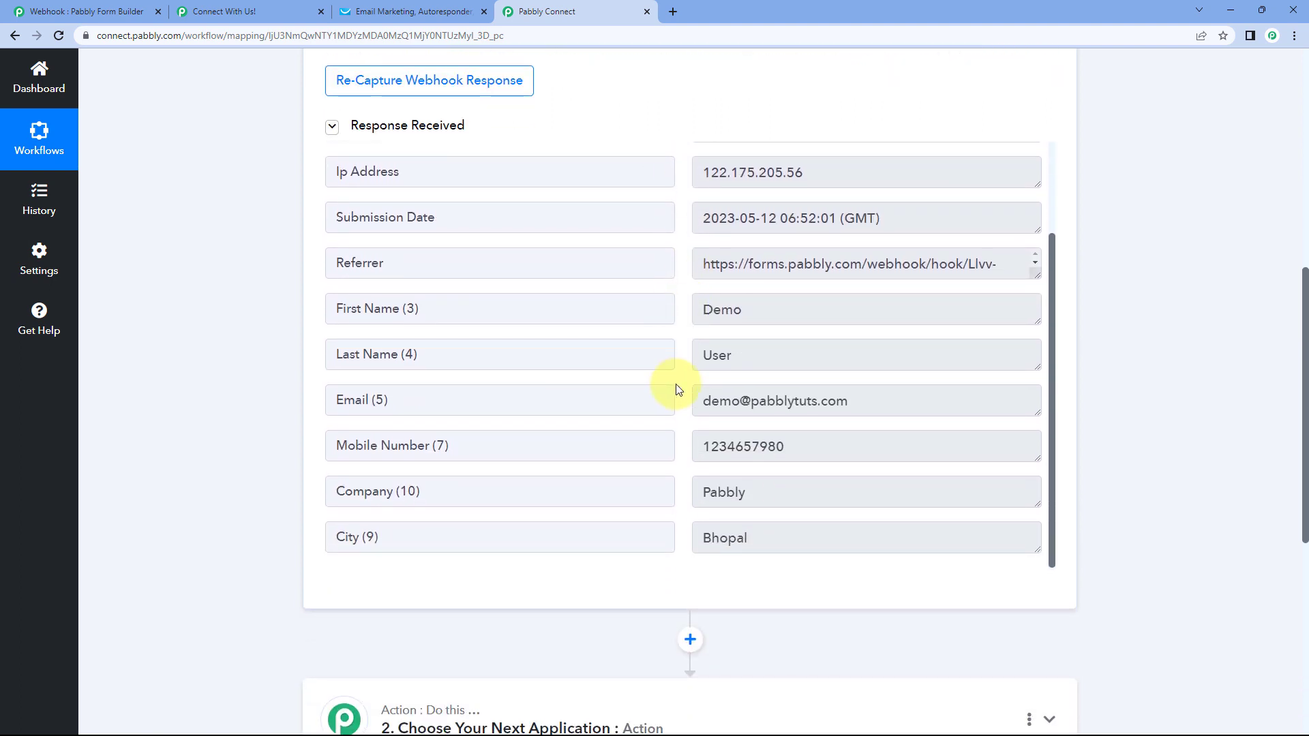
{"action": "left_click_drag", "start_coordinate": [789, 310], "coordinate": [699, 311]}
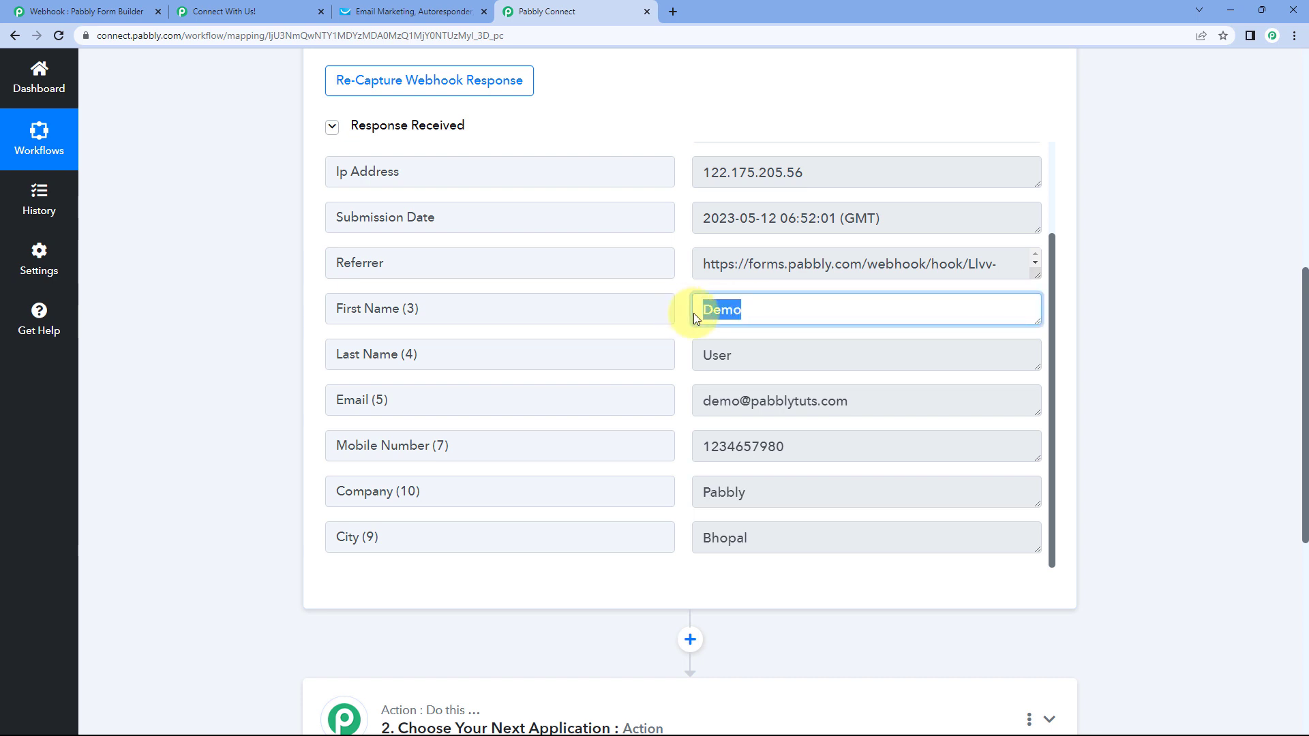
{"action": "left_click_drag", "start_coordinate": [766, 354], "coordinate": [673, 352]}
{"action": "left_click_drag", "start_coordinate": [877, 401], "coordinate": [709, 401]}
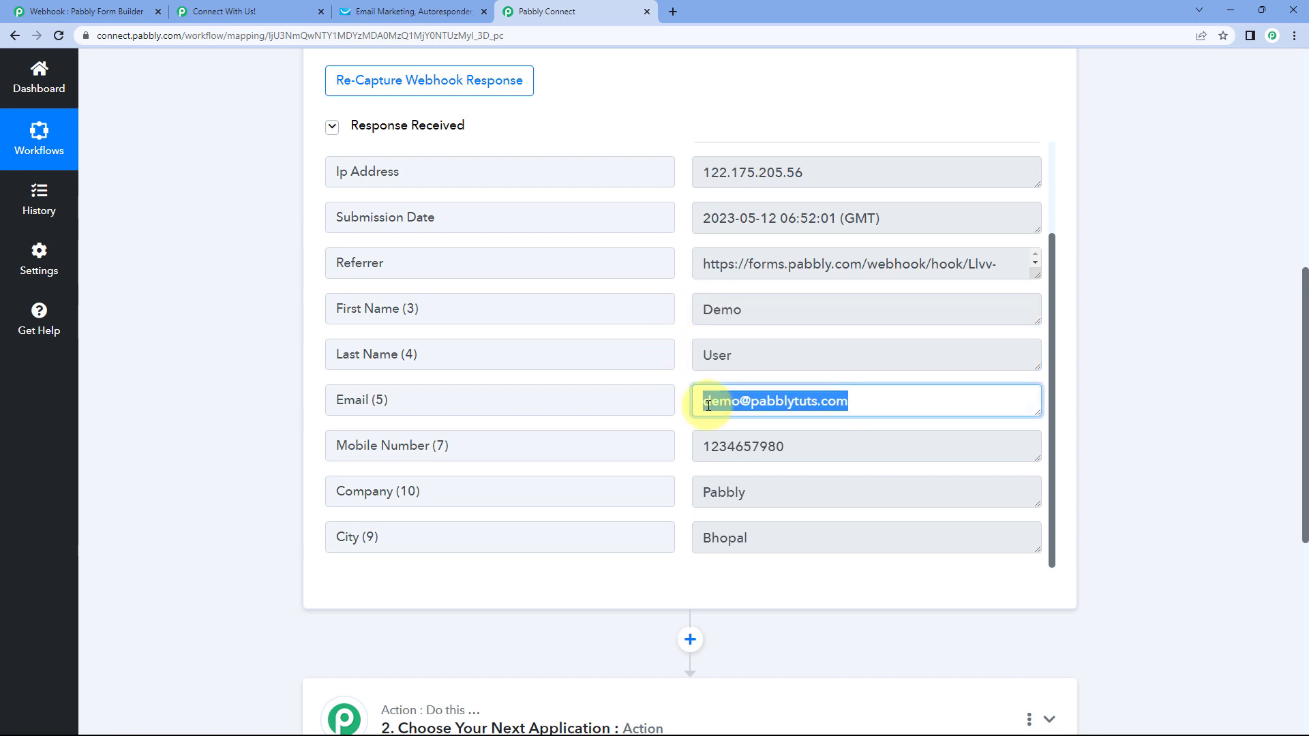
{"action": "left_click_drag", "start_coordinate": [827, 459], "coordinate": [675, 459]}
{"action": "left_click_drag", "start_coordinate": [747, 492], "coordinate": [666, 497]}
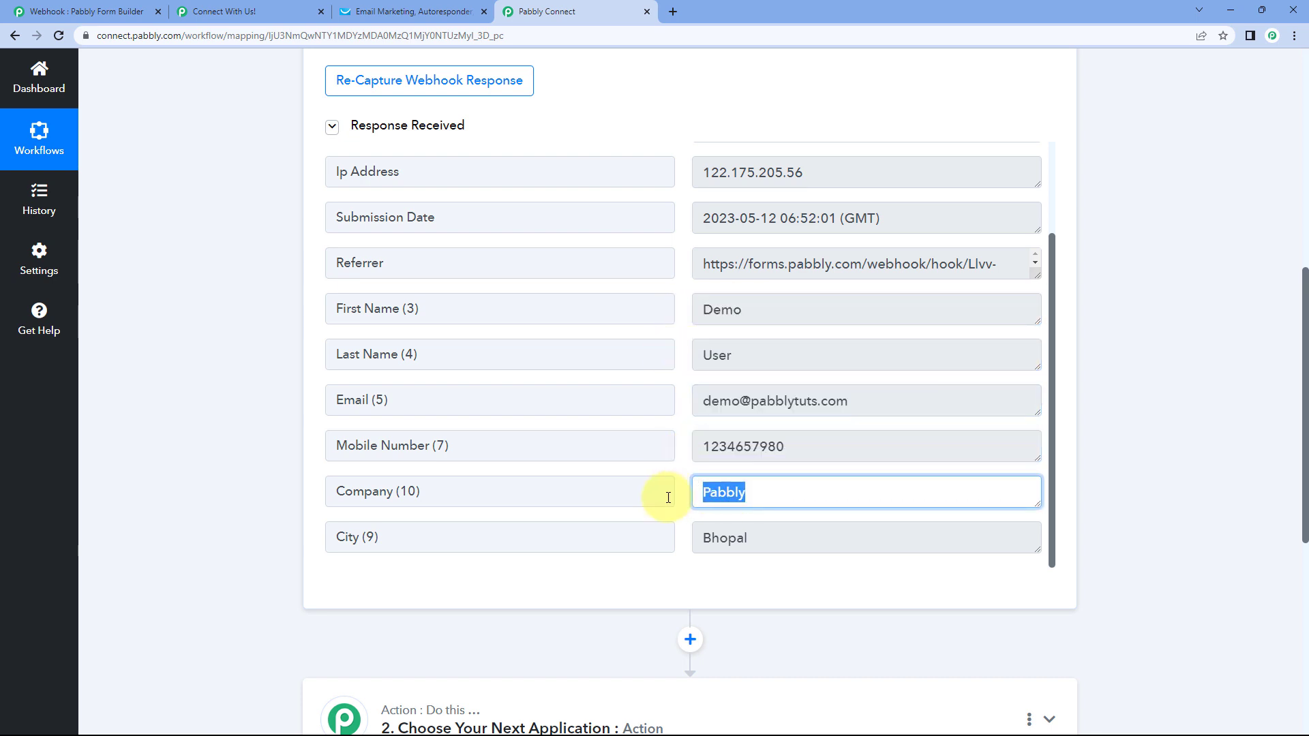
{"action": "left_click_drag", "start_coordinate": [760, 544], "coordinate": [682, 545]}
{"action": "left_click", "coordinate": [686, 514]}
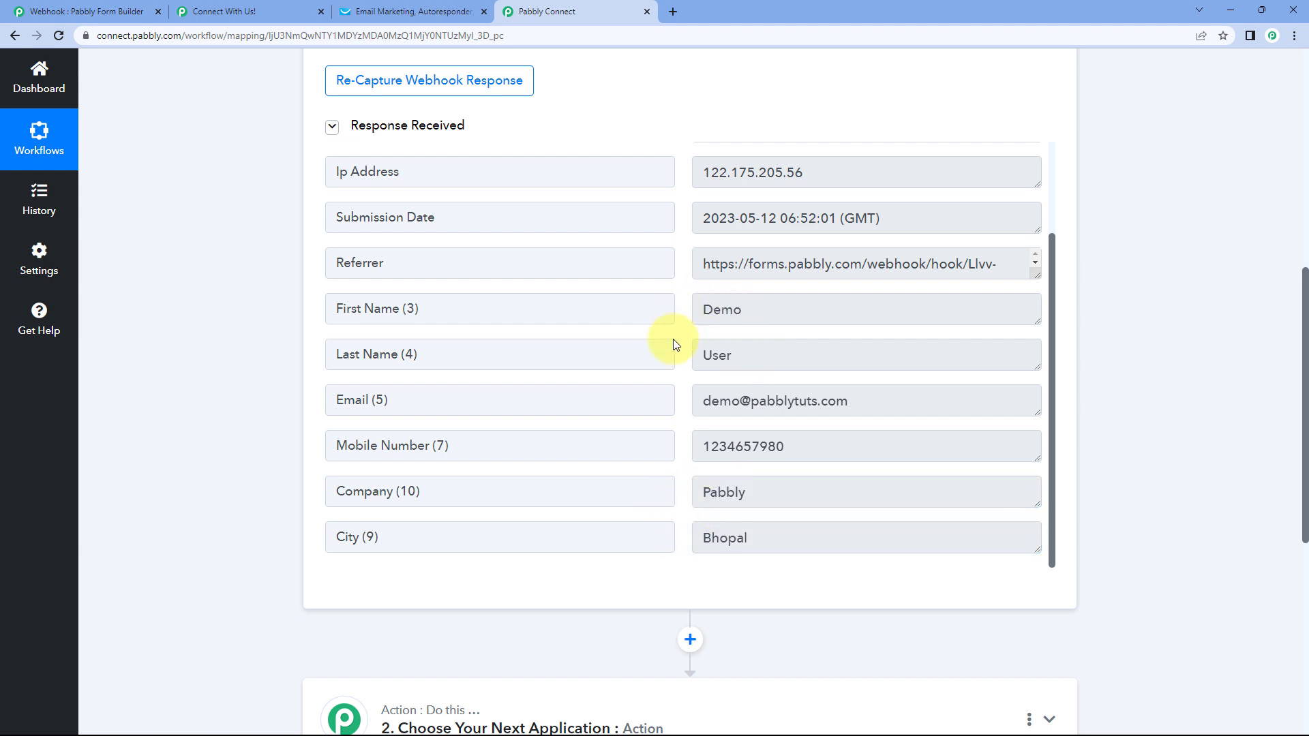
{"action": "left_click", "coordinate": [41, 8]}
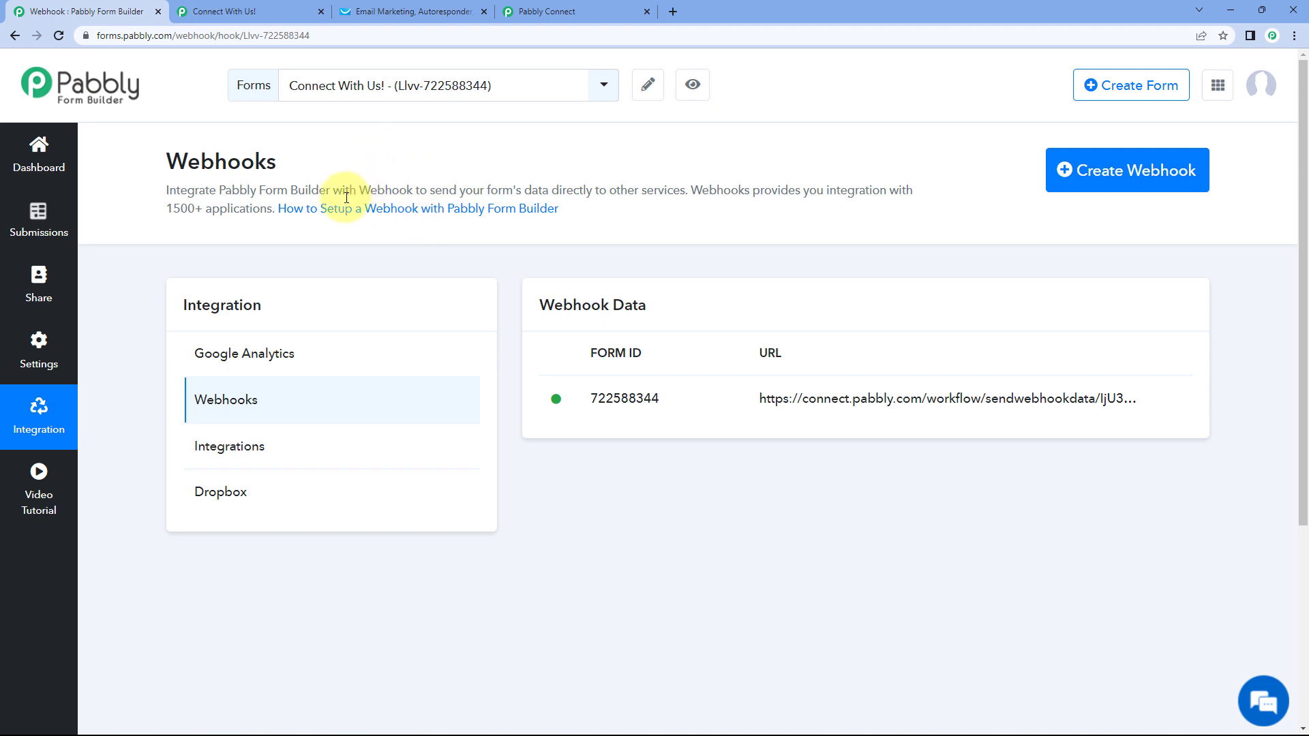
- Return to the workflow to see the captured submission with company Pabbly and city Bhopal
{"action": "left_click", "coordinate": [546, 12]}
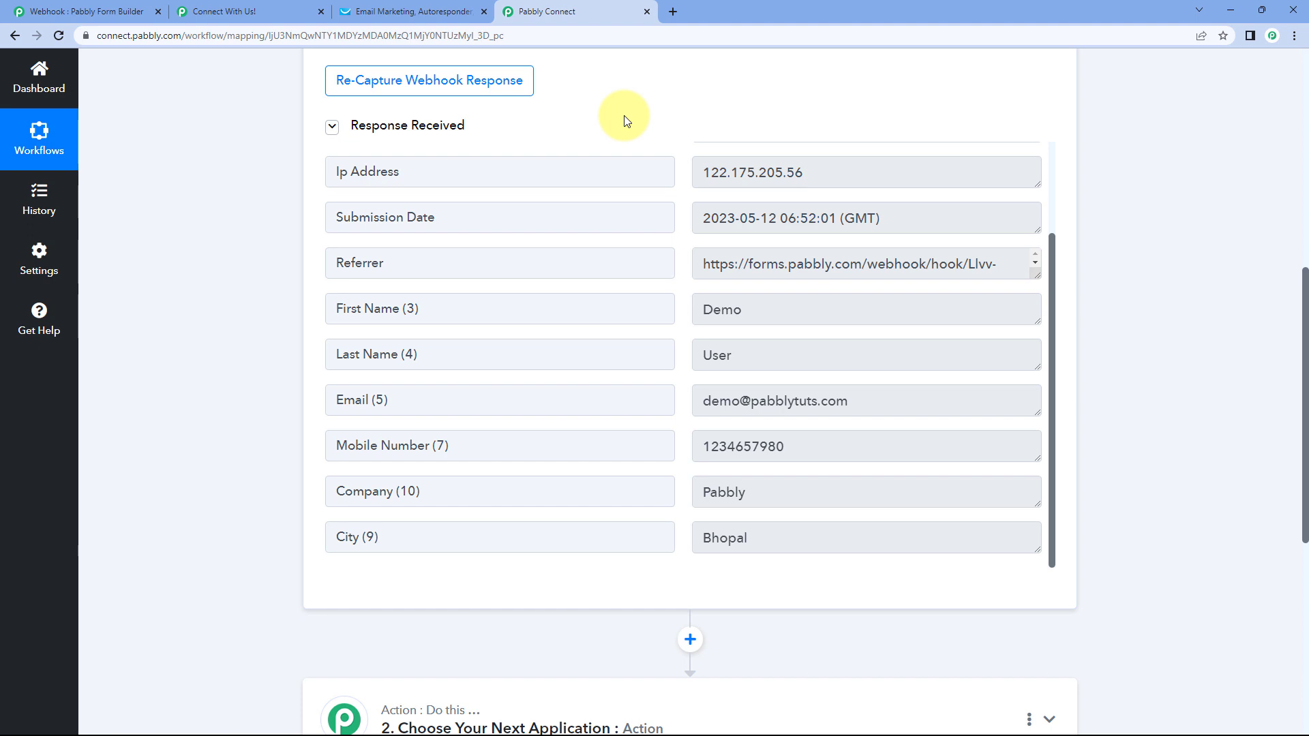
- Review the captured First Name, Last Name and Email values in the trigger response
{"action": "scroll", "coordinate": [626, 121], "scroll_direction": "up", "scroll_amount": 4}
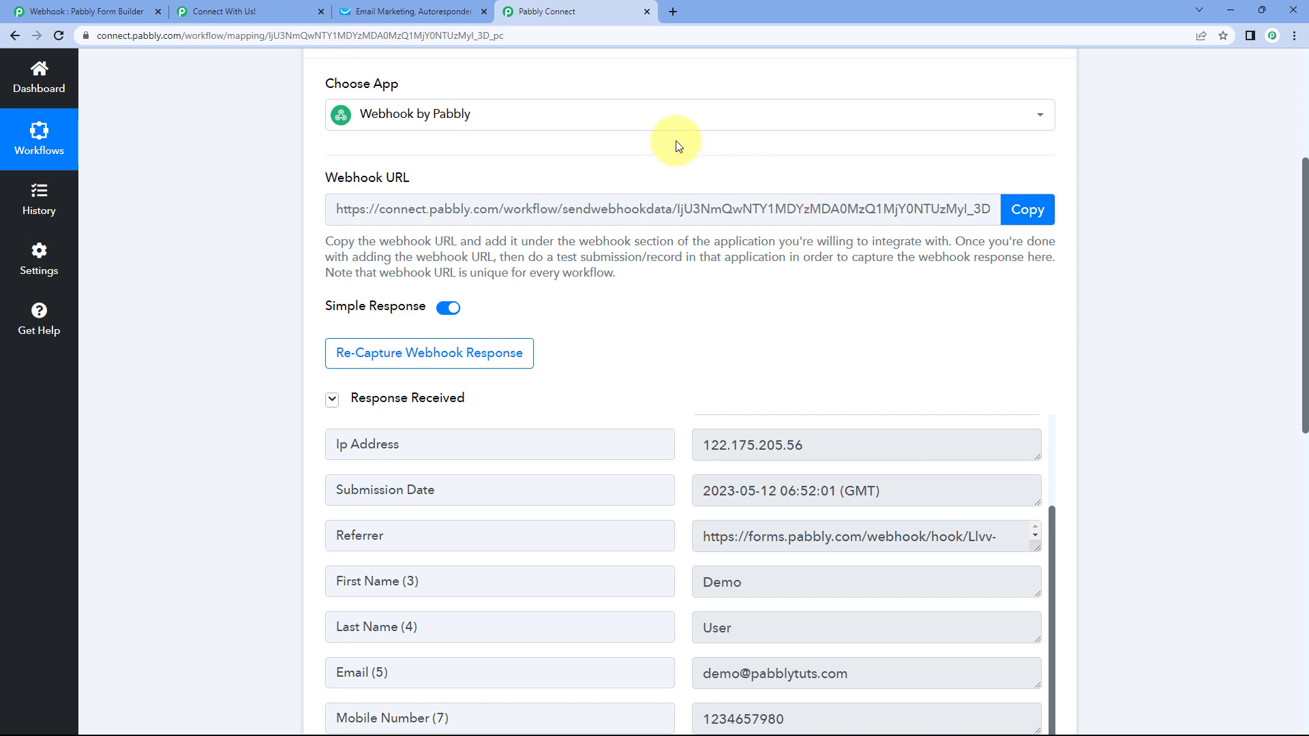
{"action": "scroll", "coordinate": [293, 177], "scroll_direction": "down", "scroll_amount": 1}
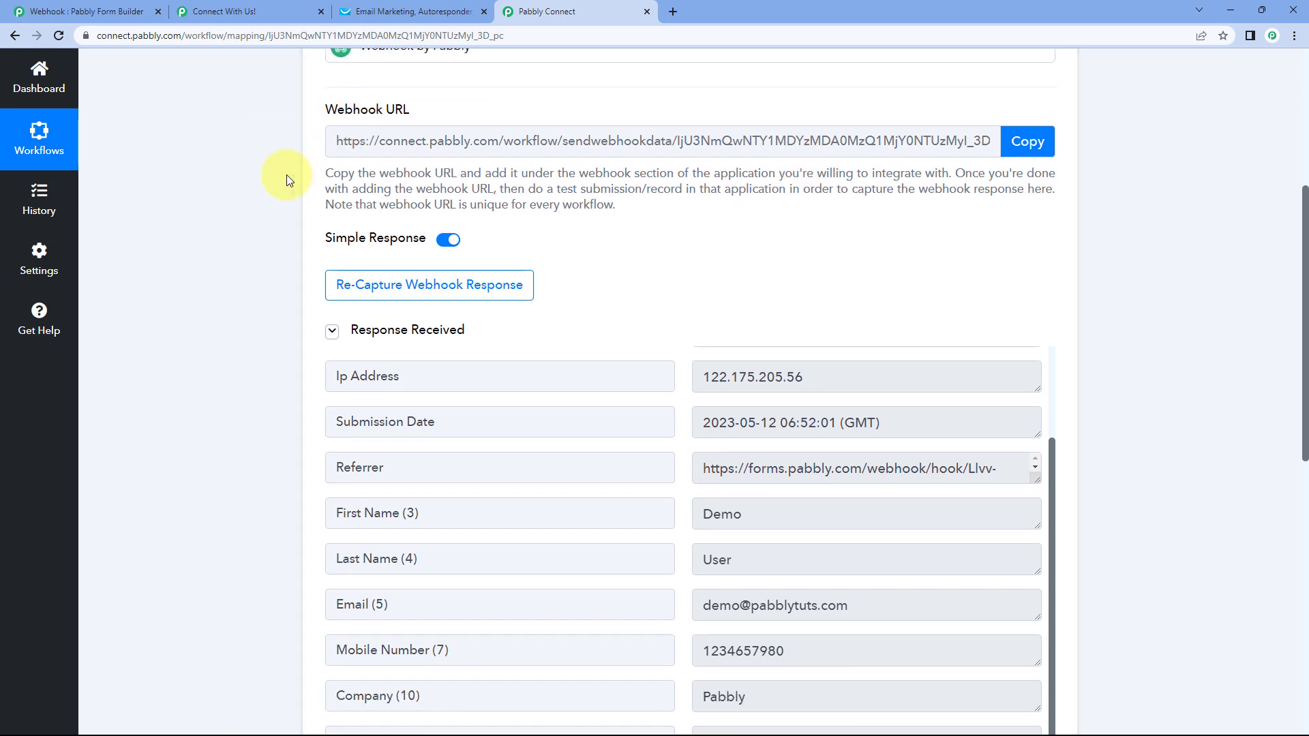
{"action": "scroll", "coordinate": [657, 225], "scroll_direction": "down", "scroll_amount": 1}
{"action": "scroll", "coordinate": [657, 225], "scroll_direction": "down", "scroll_amount": 2}
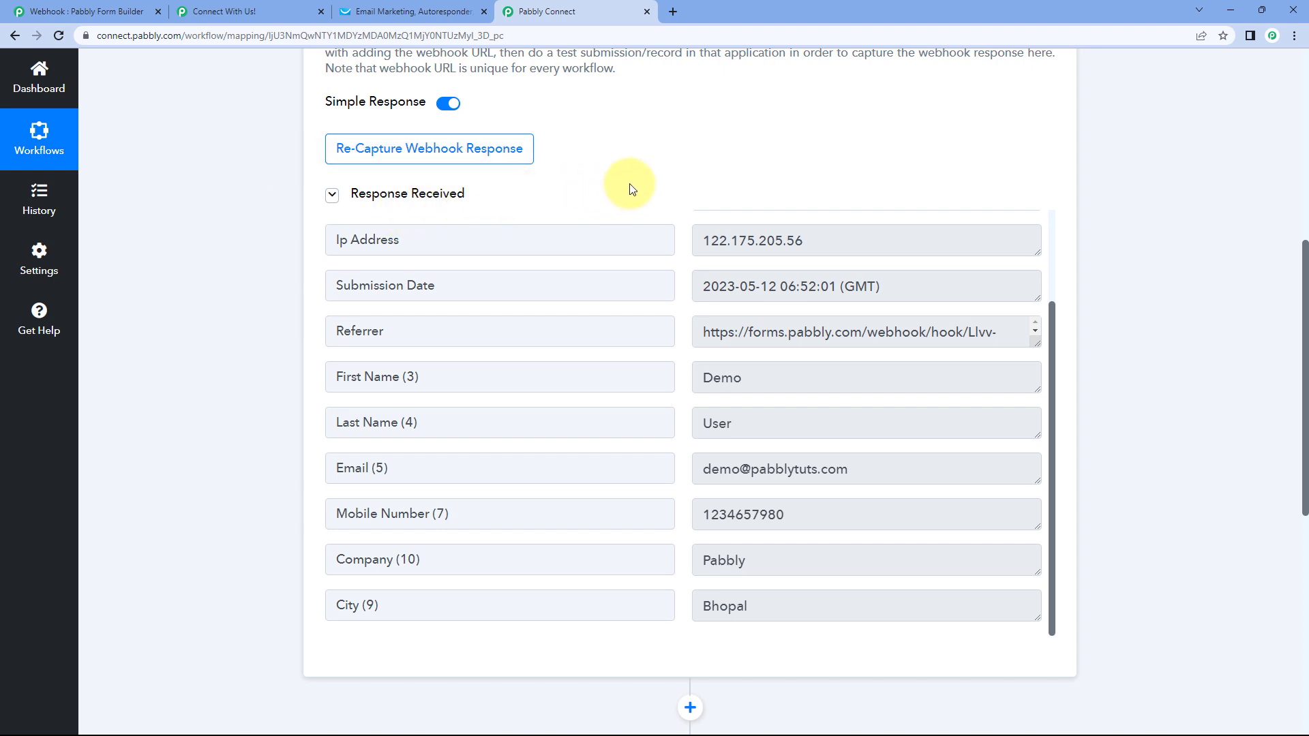
{"action": "scroll", "coordinate": [631, 198], "scroll_direction": "down", "scroll_amount": 1}
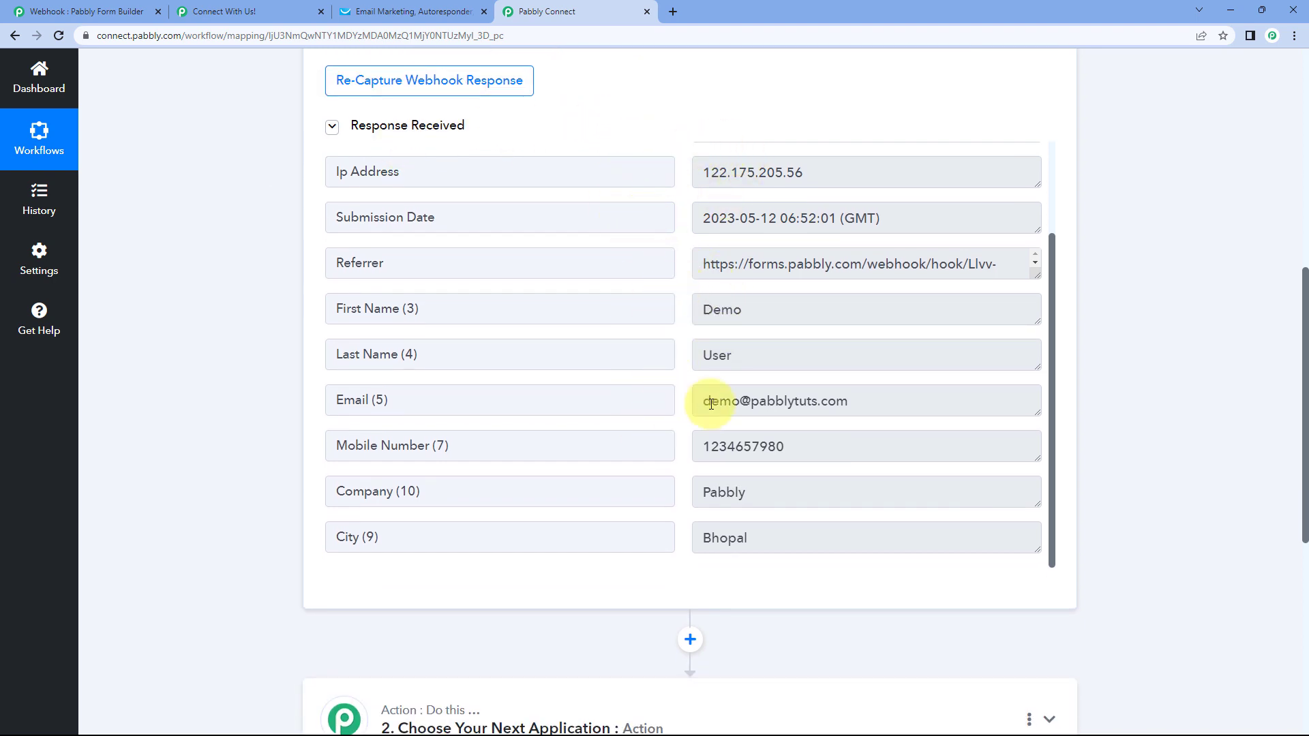
{"action": "left_click", "coordinate": [741, 314]}
{"action": "double_click", "coordinate": [741, 314]}
{"action": "key", "text": "Tab"}
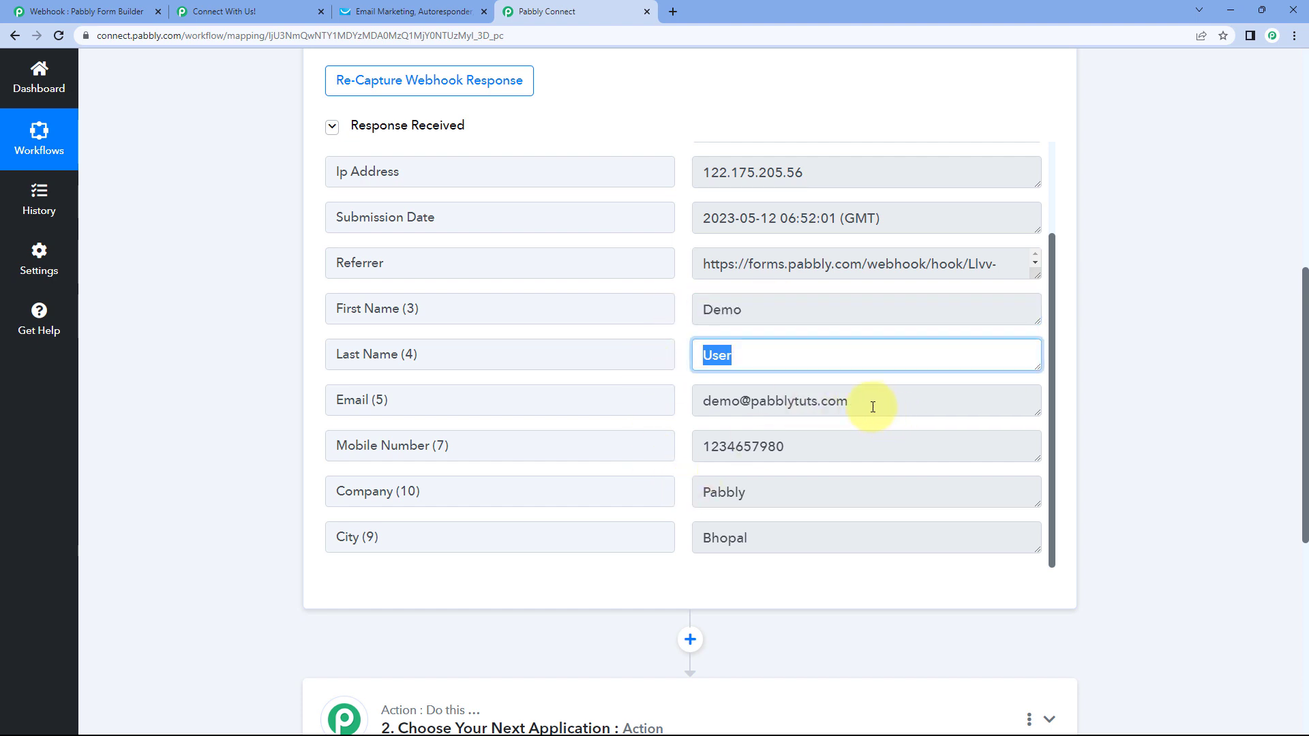
{"action": "key", "text": "Tab"}
{"action": "key", "text": "Tab"}
- Expand the workflow's second action step to choose its application
{"action": "left_click", "coordinate": [686, 433]}
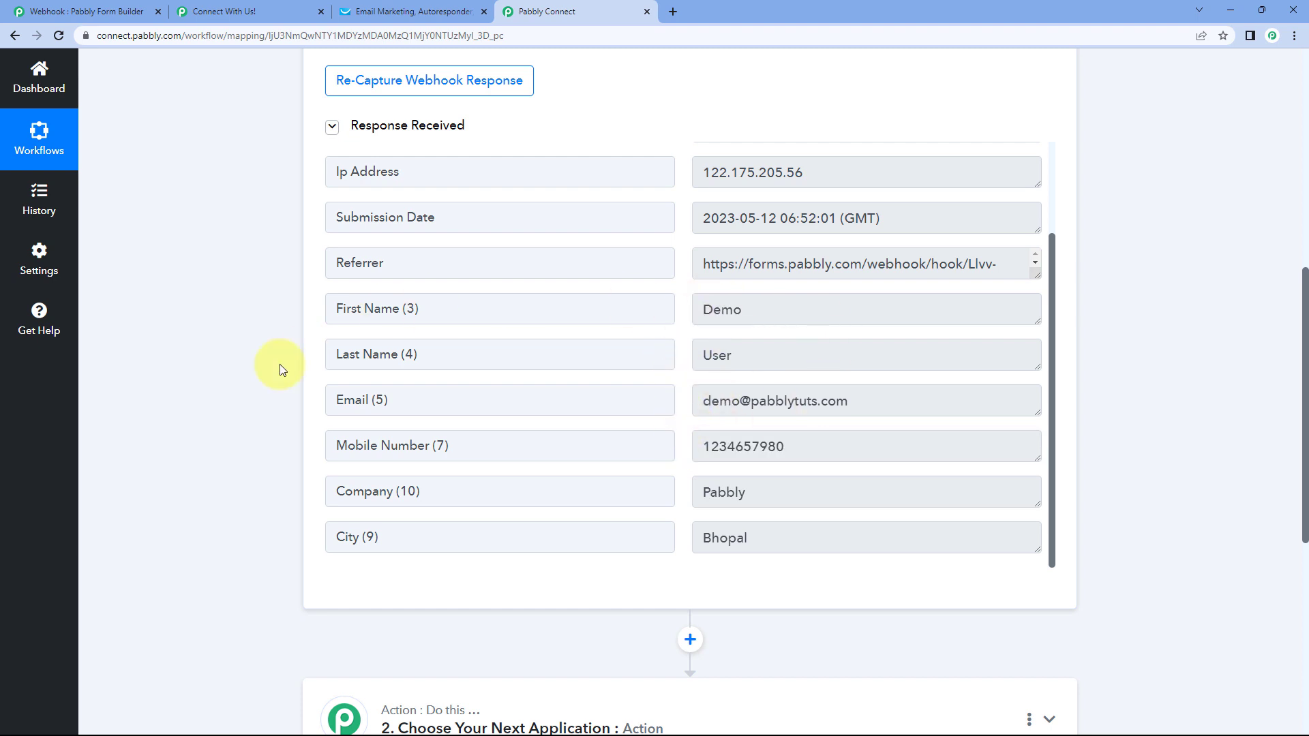
{"action": "scroll", "coordinate": [252, 370], "scroll_direction": "down", "scroll_amount": 5}
{"action": "left_click", "coordinate": [512, 243]}
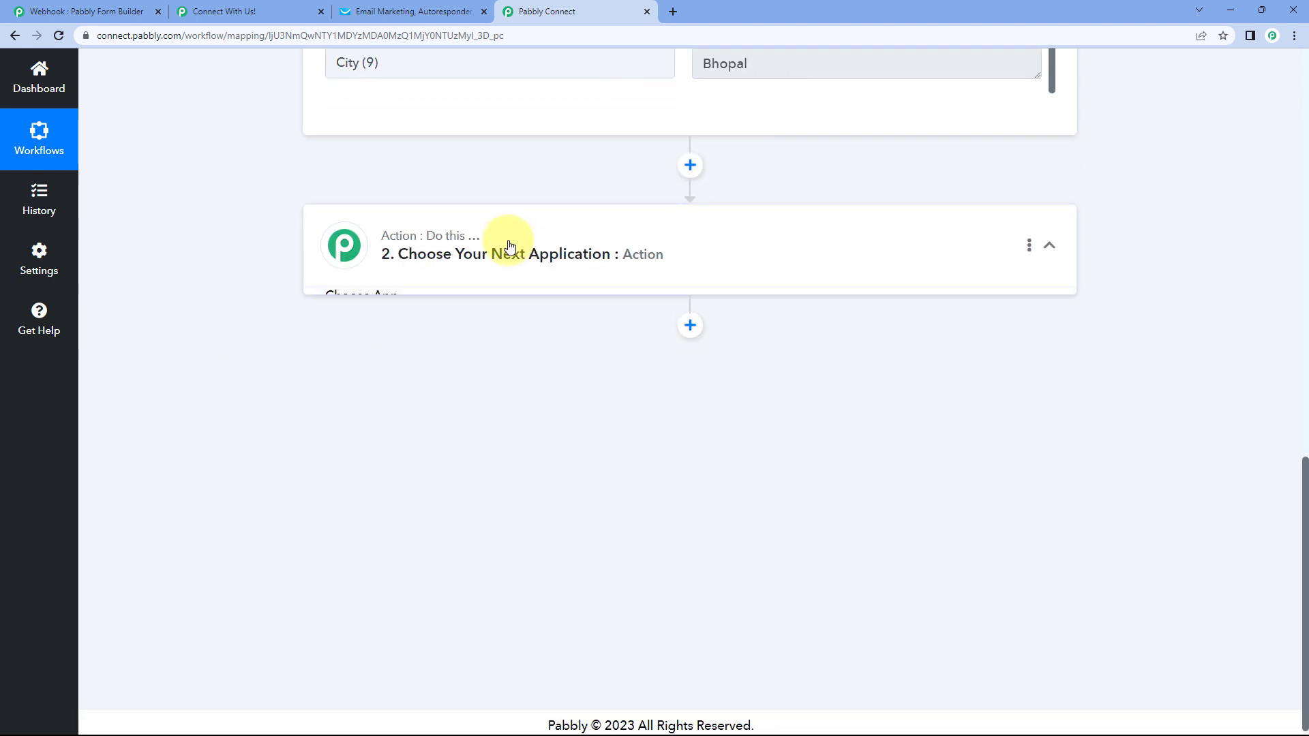
- Choose GetResponse as the action app and Create Contact as its action event
{"action": "scroll", "coordinate": [249, 269], "scroll_direction": "down", "scroll_amount": 1}
{"action": "left_click", "coordinate": [467, 281]}
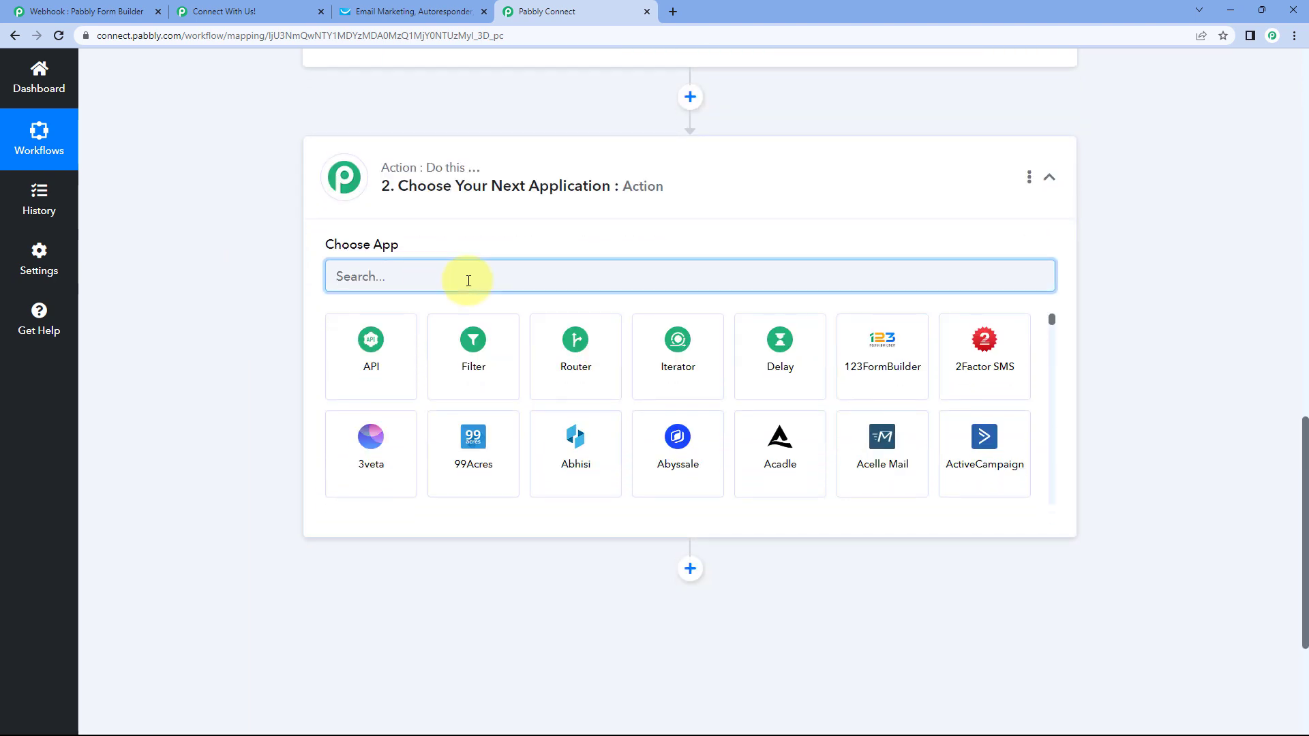
{"action": "type", "text": "GetResp"}
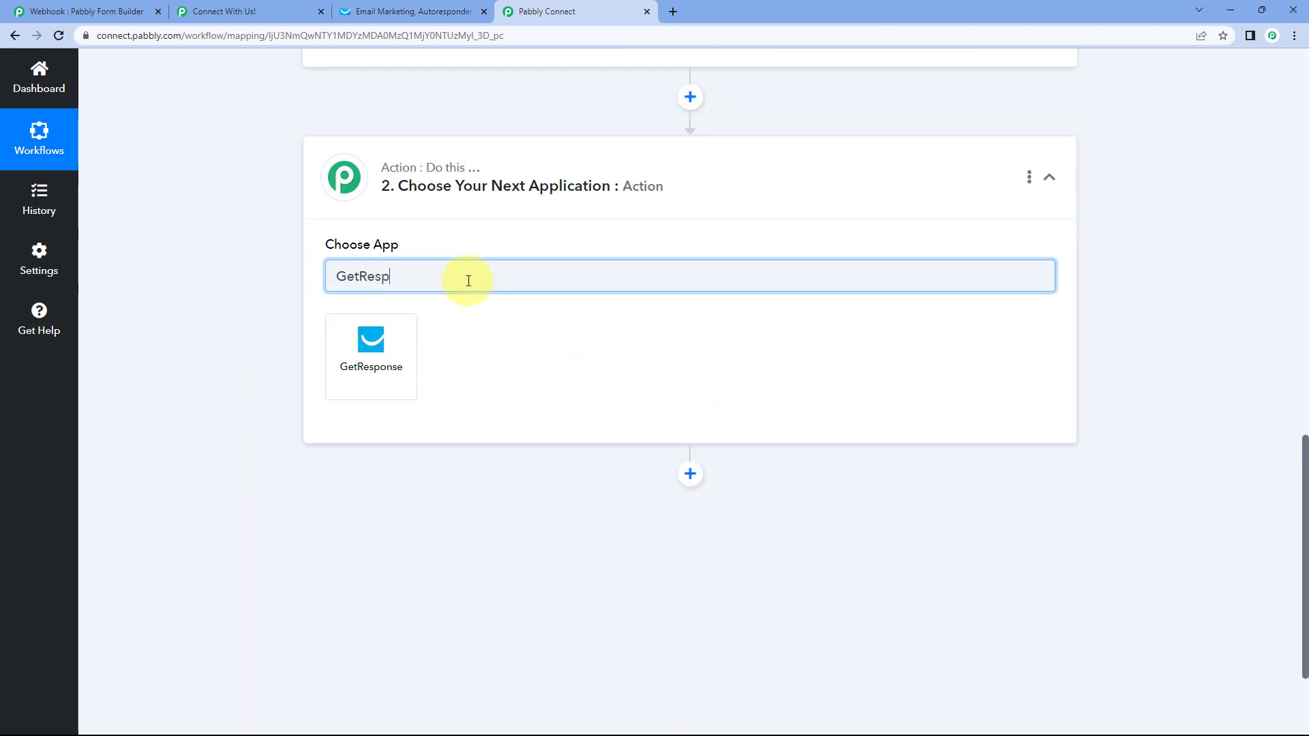
{"action": "type", "text": "onse"}
{"action": "left_click", "coordinate": [371, 343]}
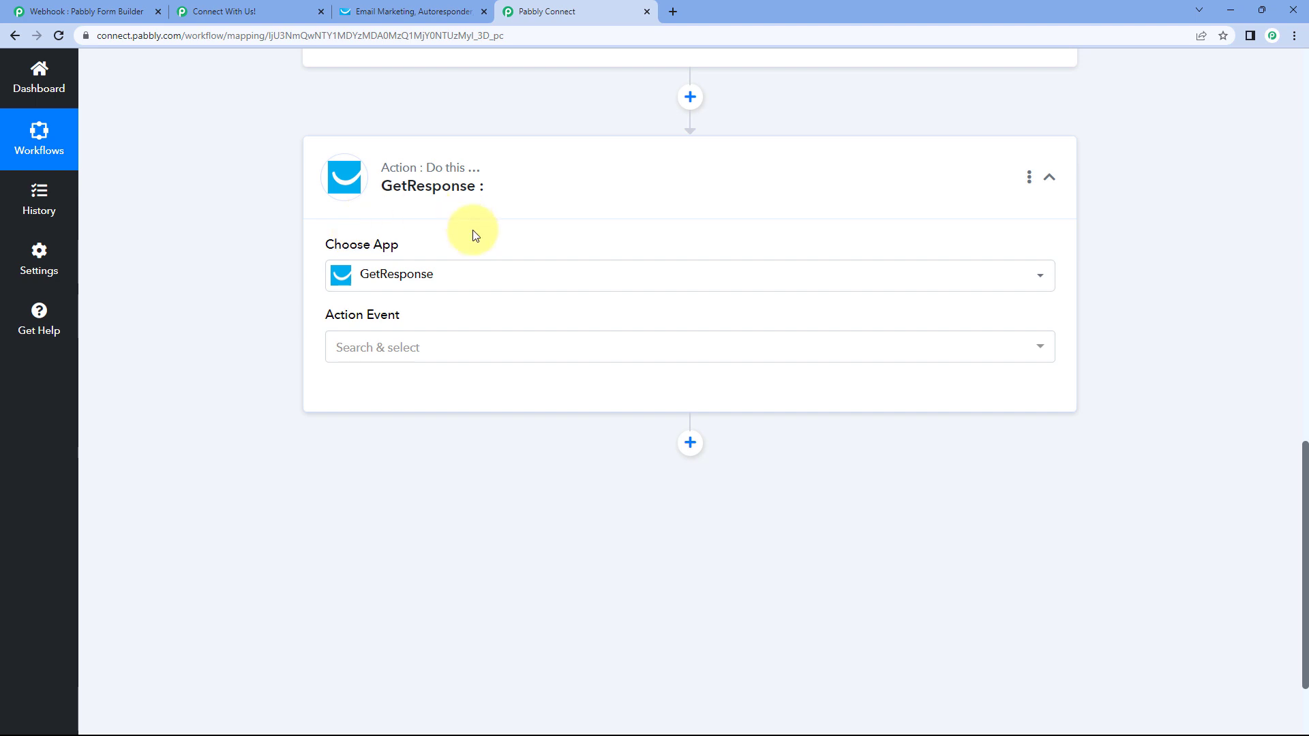
{"action": "scroll", "coordinate": [468, 234], "scroll_direction": "down", "scroll_amount": 2}
{"action": "left_click", "coordinate": [453, 218]}
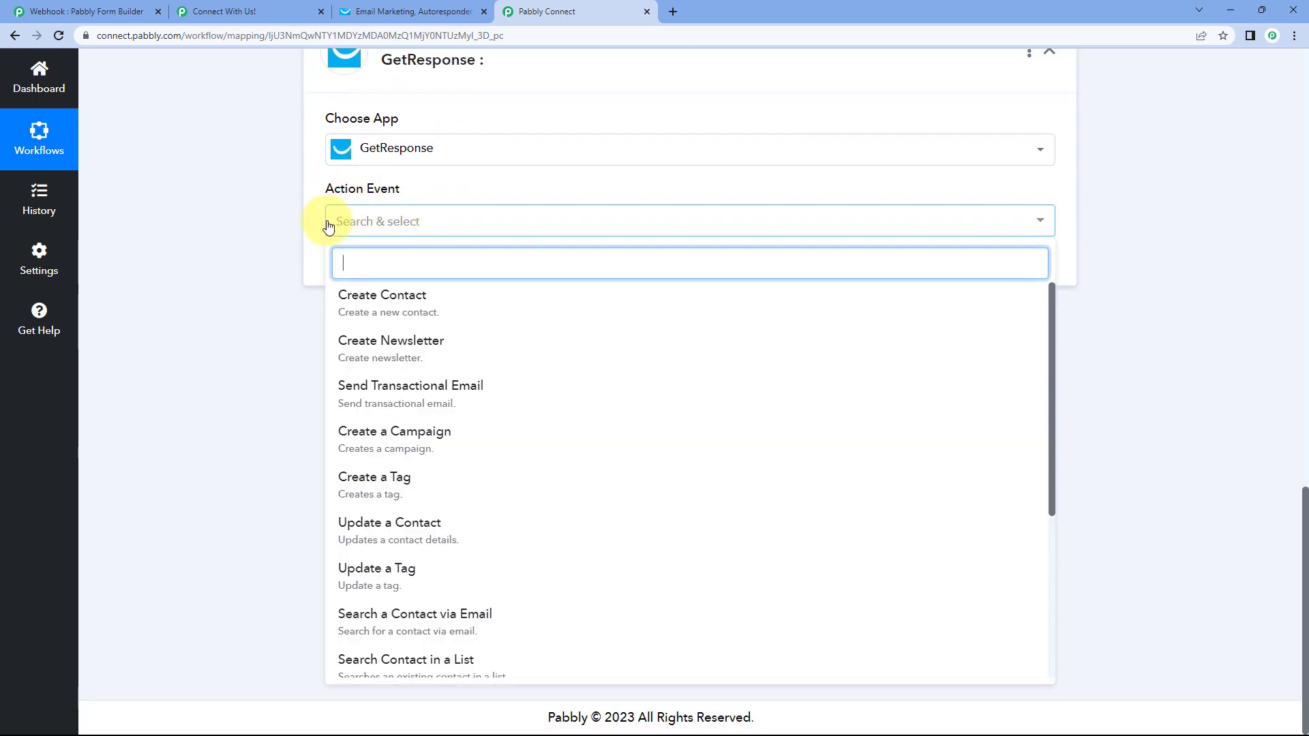
{"action": "left_click", "coordinate": [453, 302]}
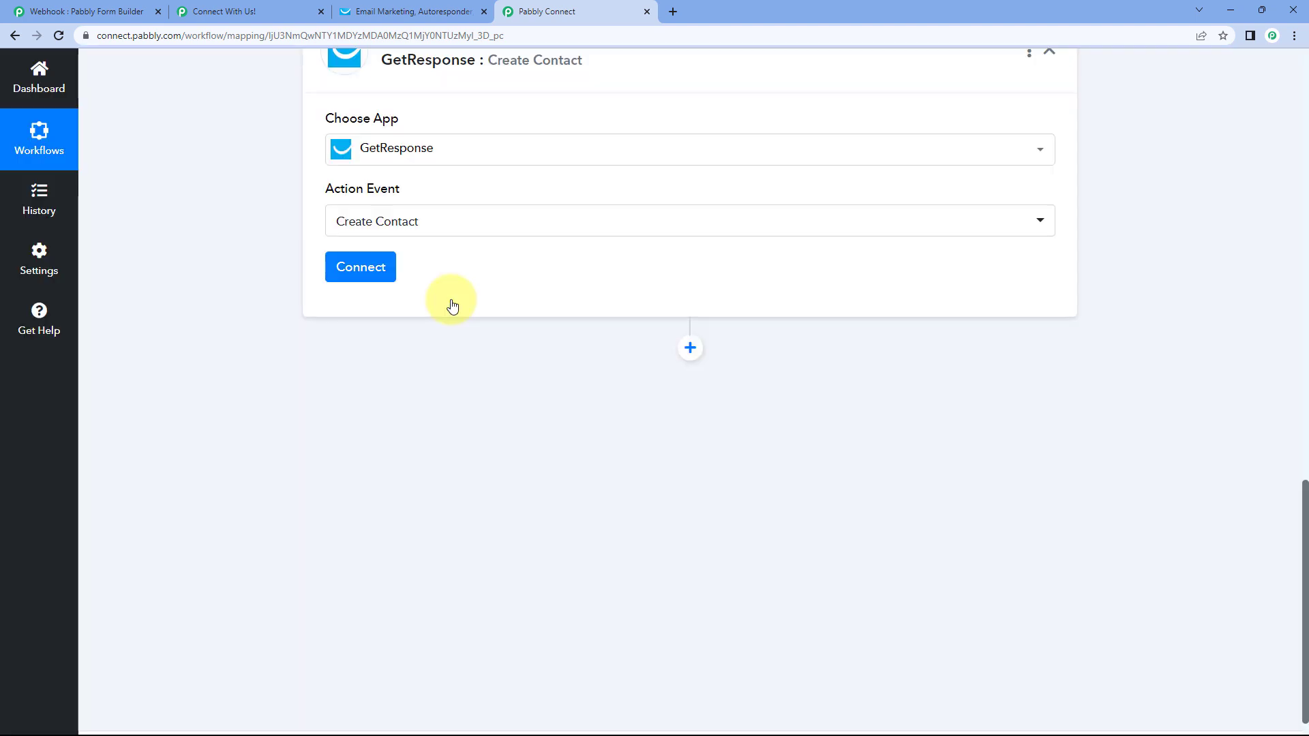
- Add a new GetResponse connection and open GetResponse's API key page from its link
{"action": "left_click", "coordinate": [361, 268]}
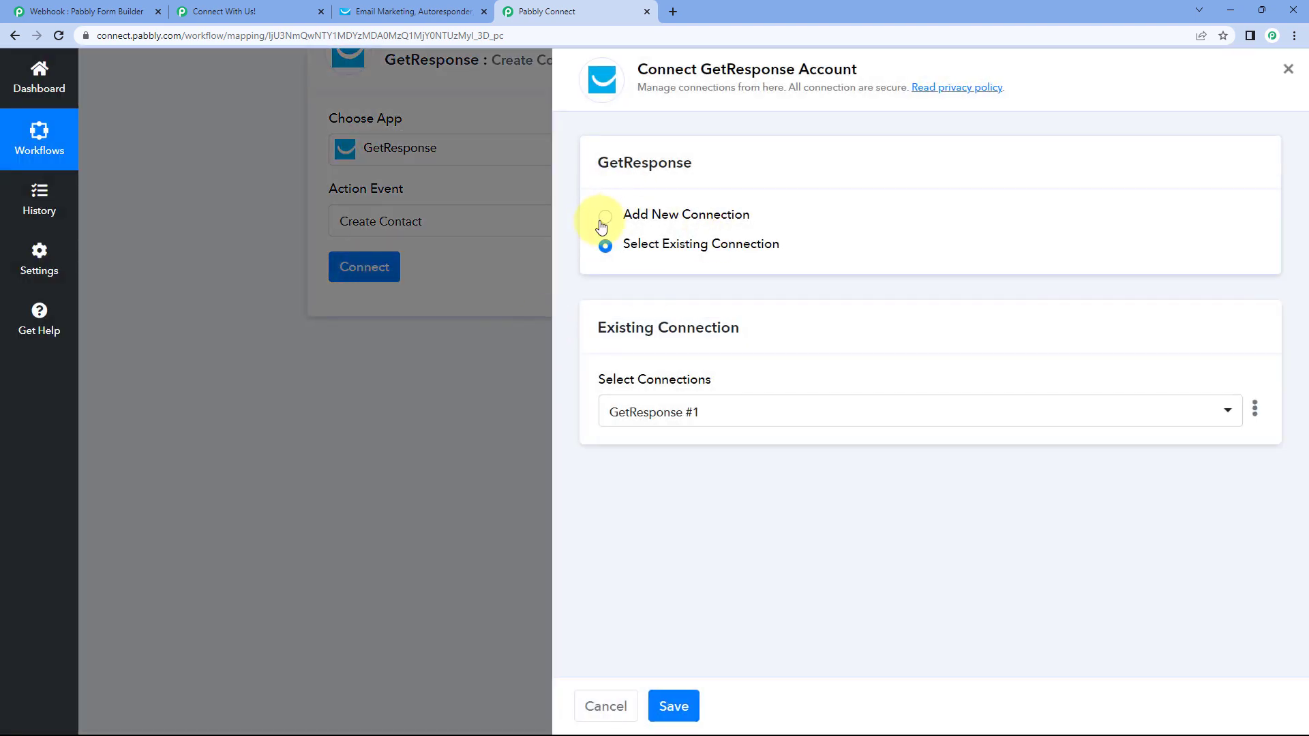
{"action": "left_click", "coordinate": [604, 217]}
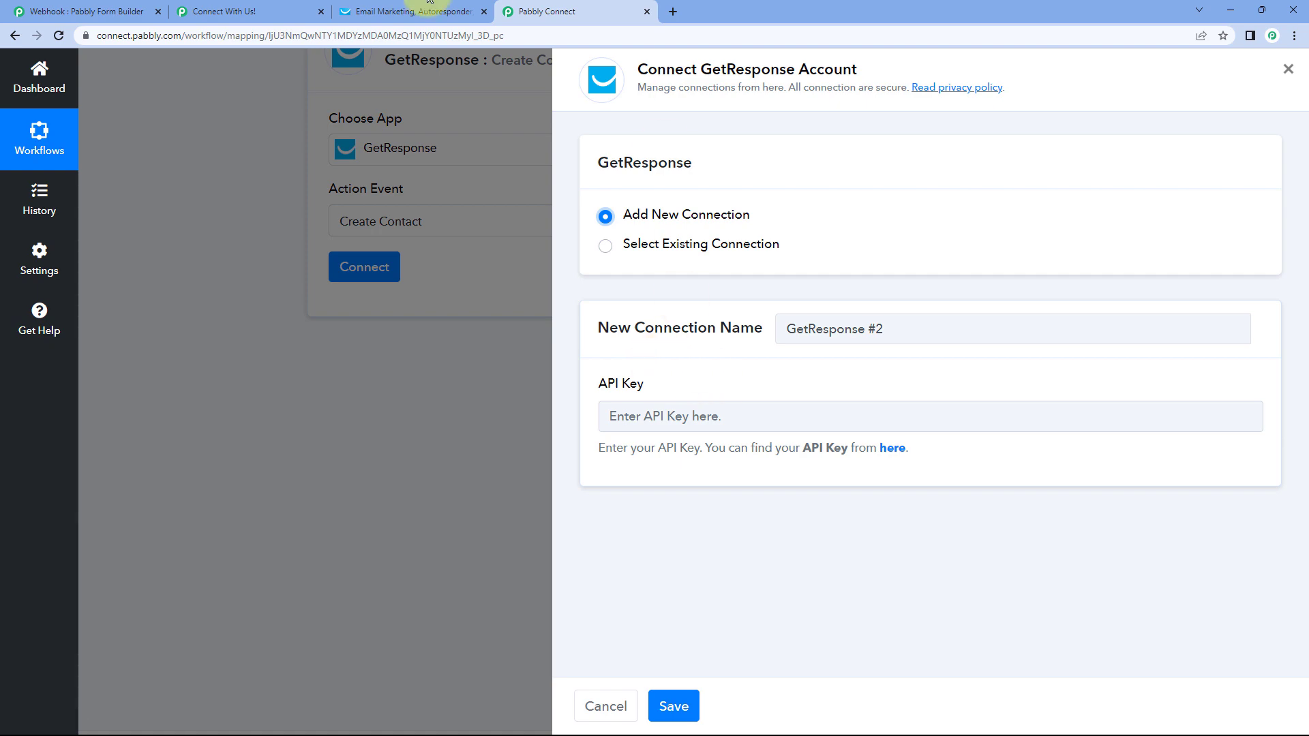
{"action": "left_click", "coordinate": [413, 11]}
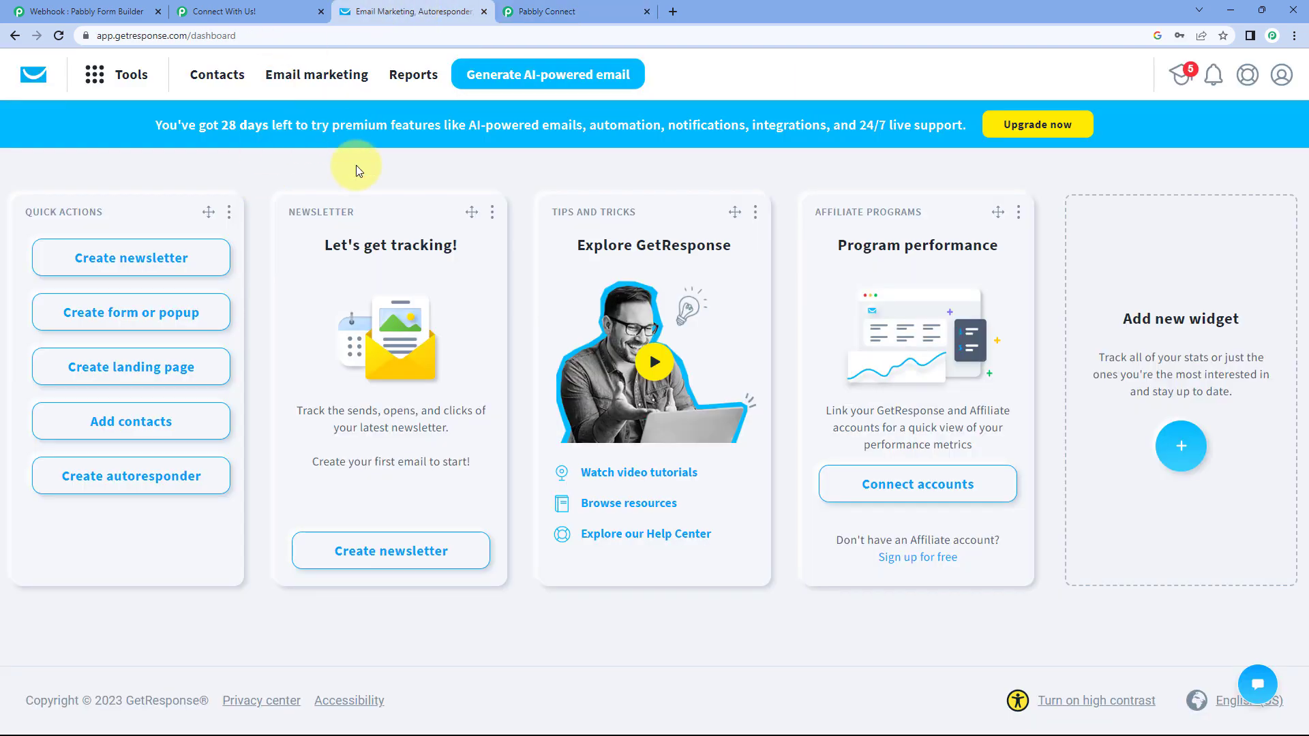
{"action": "left_click", "coordinate": [566, 11]}
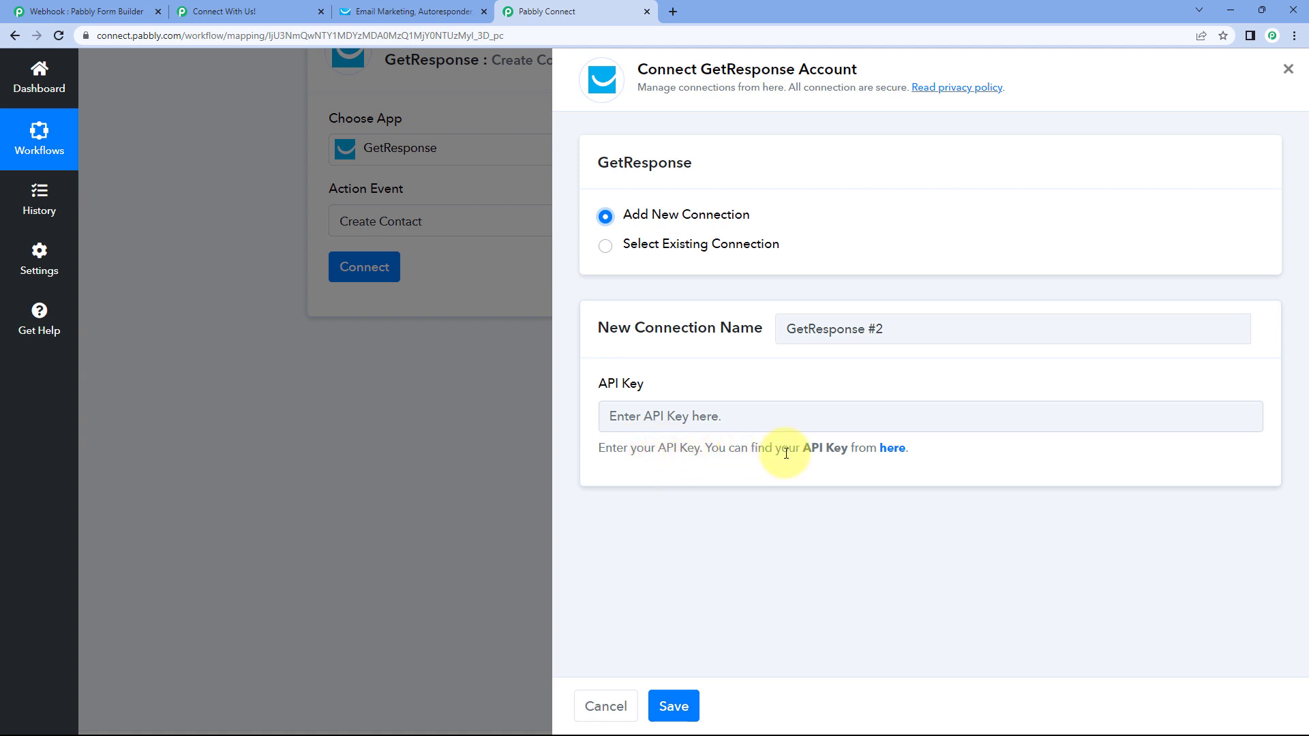
{"action": "left_click", "coordinate": [893, 450]}
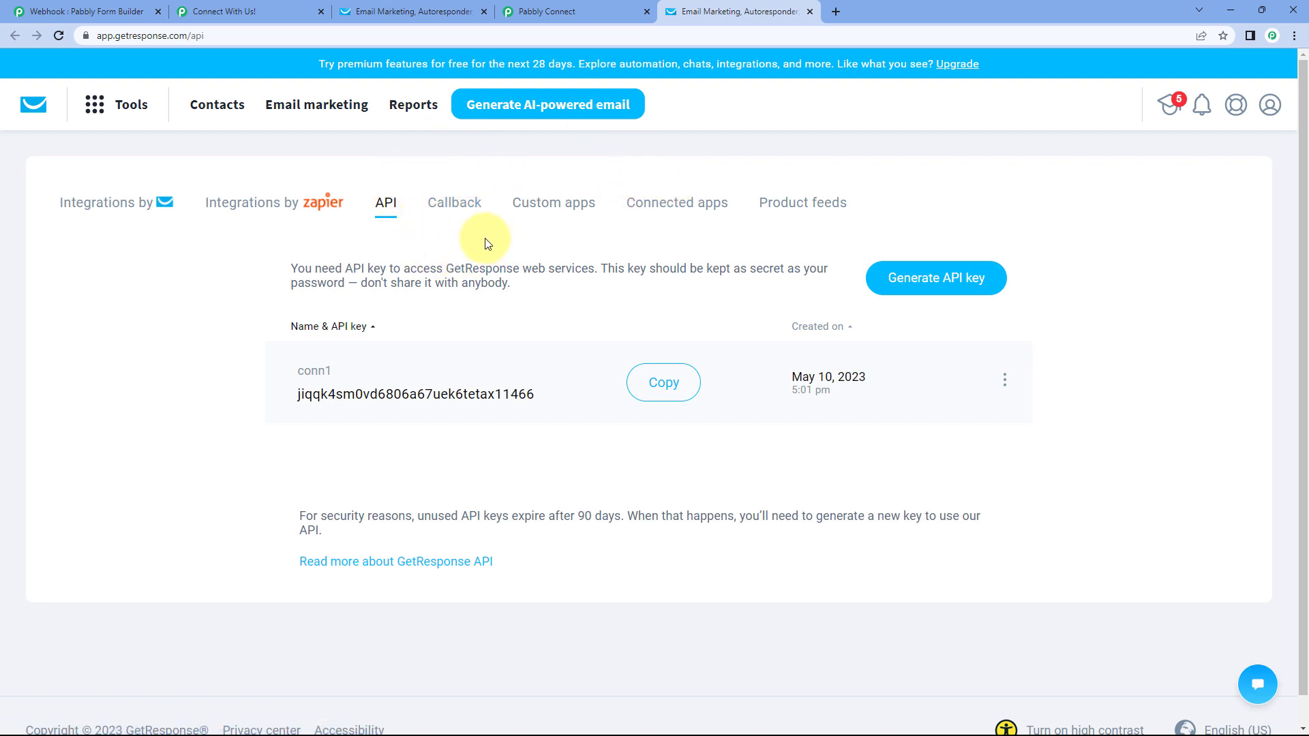
- Generate a GetResponse API key named Pabbly, copy it, and return to Pabbly Connect
{"action": "left_click", "coordinate": [658, 380]}
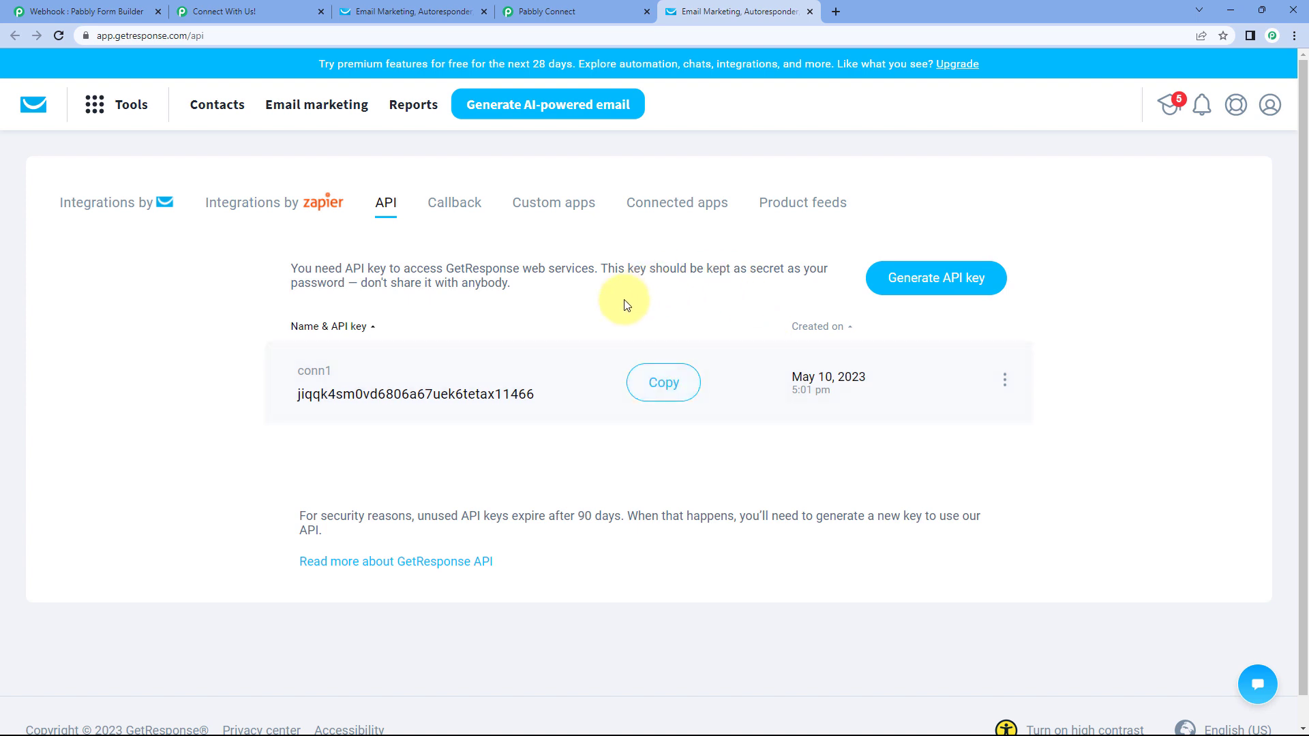
{"action": "left_click", "coordinate": [941, 286]}
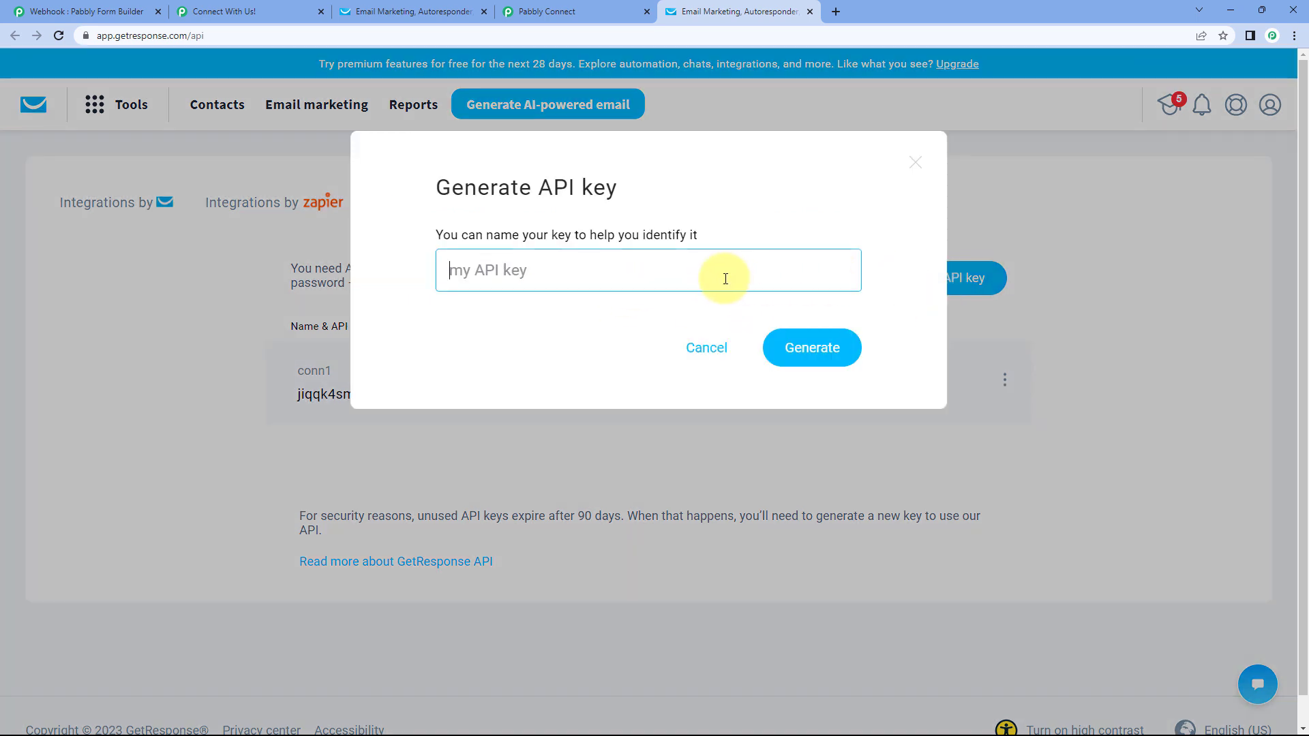
{"action": "type", "text": "Pabbly"}
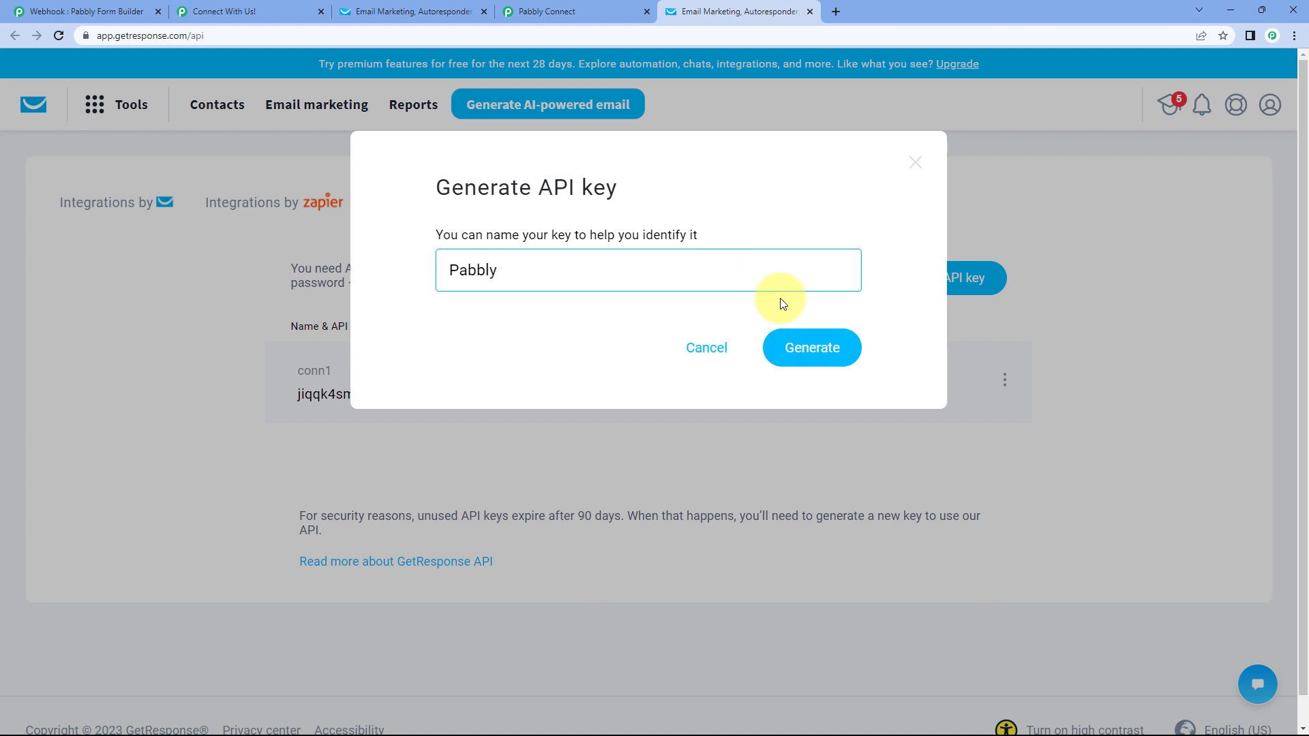
{"action": "left_click", "coordinate": [810, 347]}
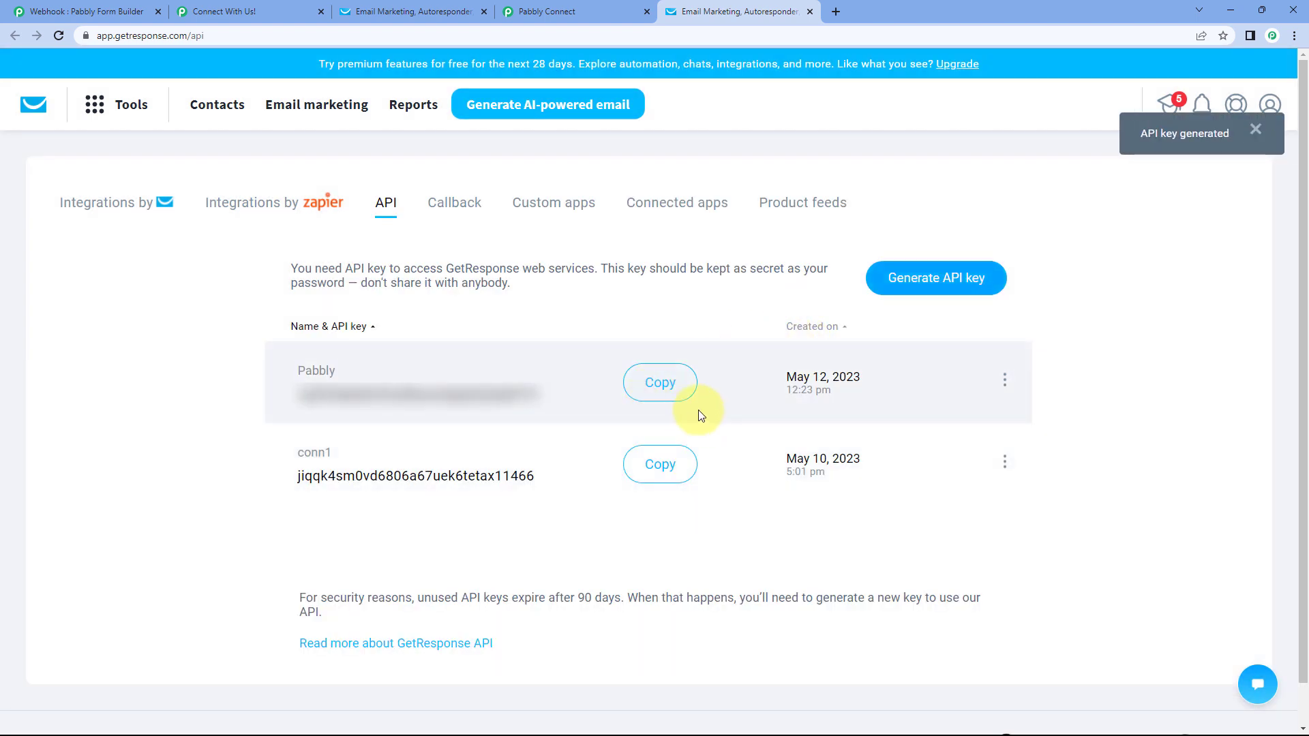
{"action": "left_click", "coordinate": [667, 392]}
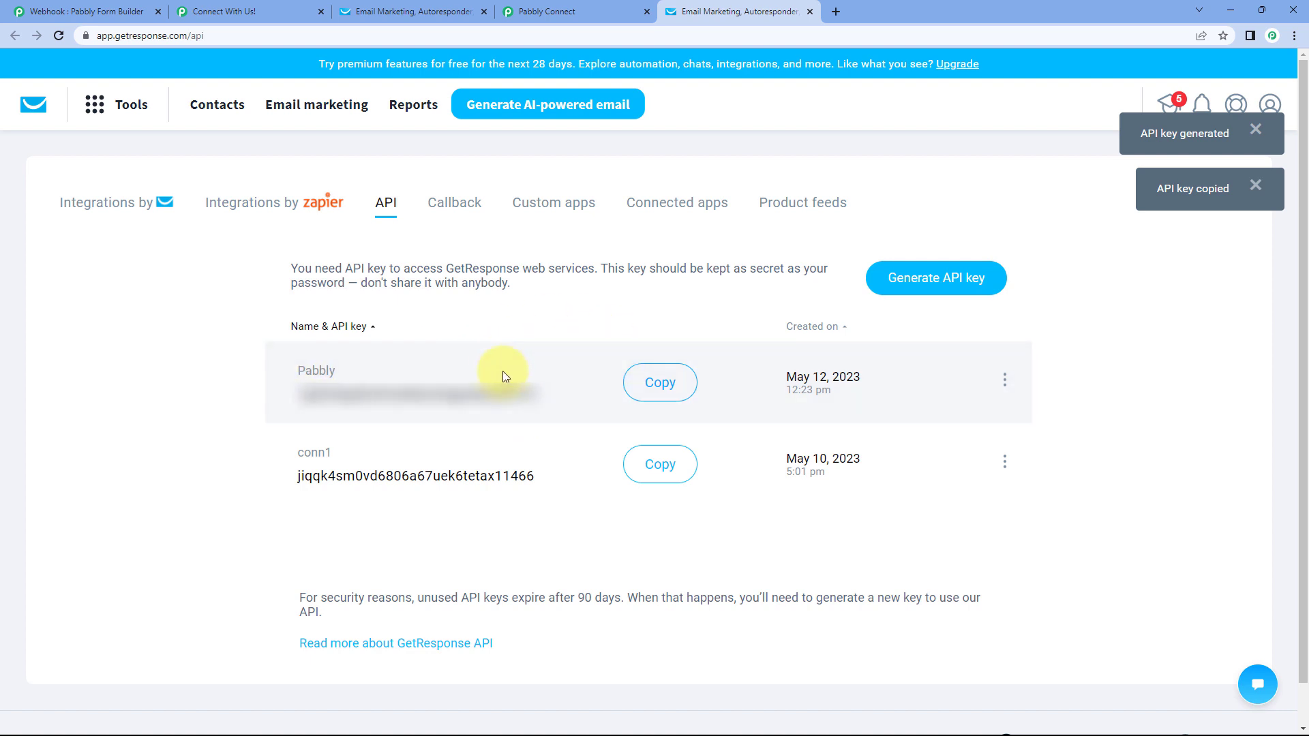
{"action": "left_click", "coordinate": [549, 9]}
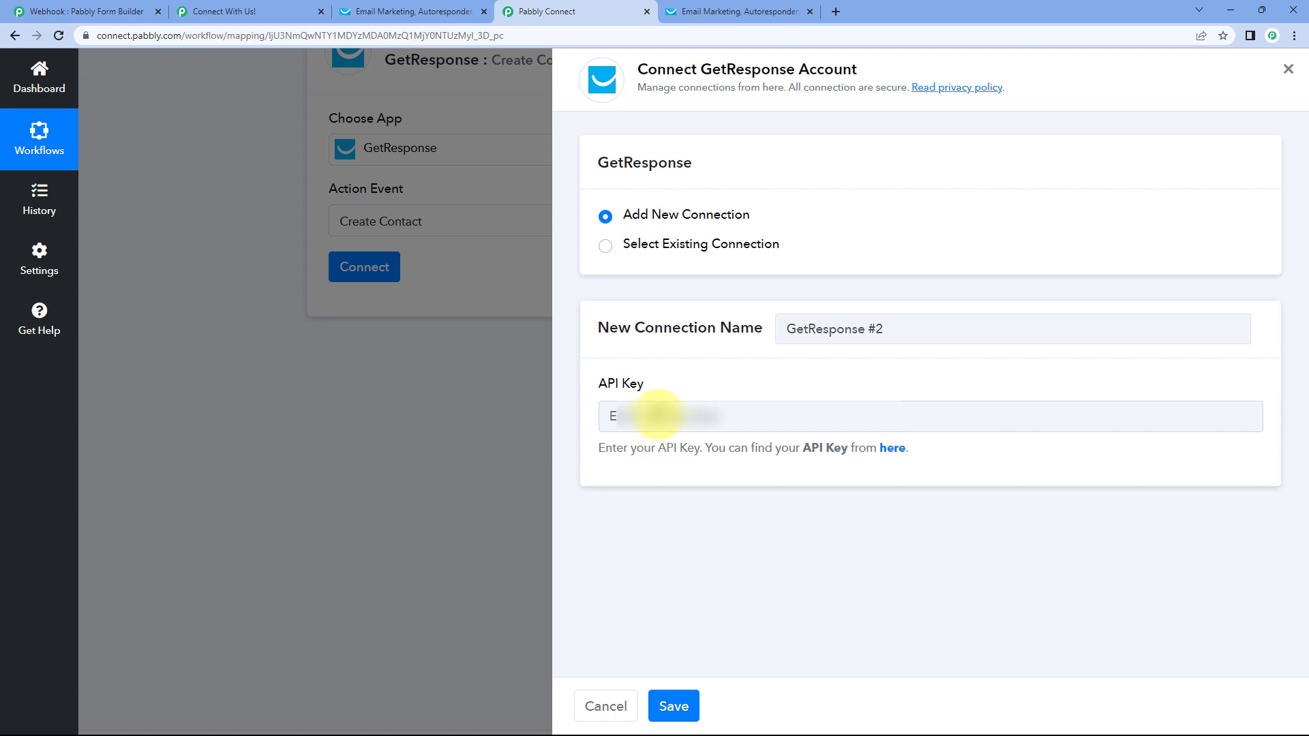
- Paste the copied API key into the new GetResponse connection and save it
{"action": "left_click", "coordinate": [658, 417]}
{"action": "right_click", "coordinate": [658, 419]}
{"action": "left_click", "coordinate": [721, 525]}
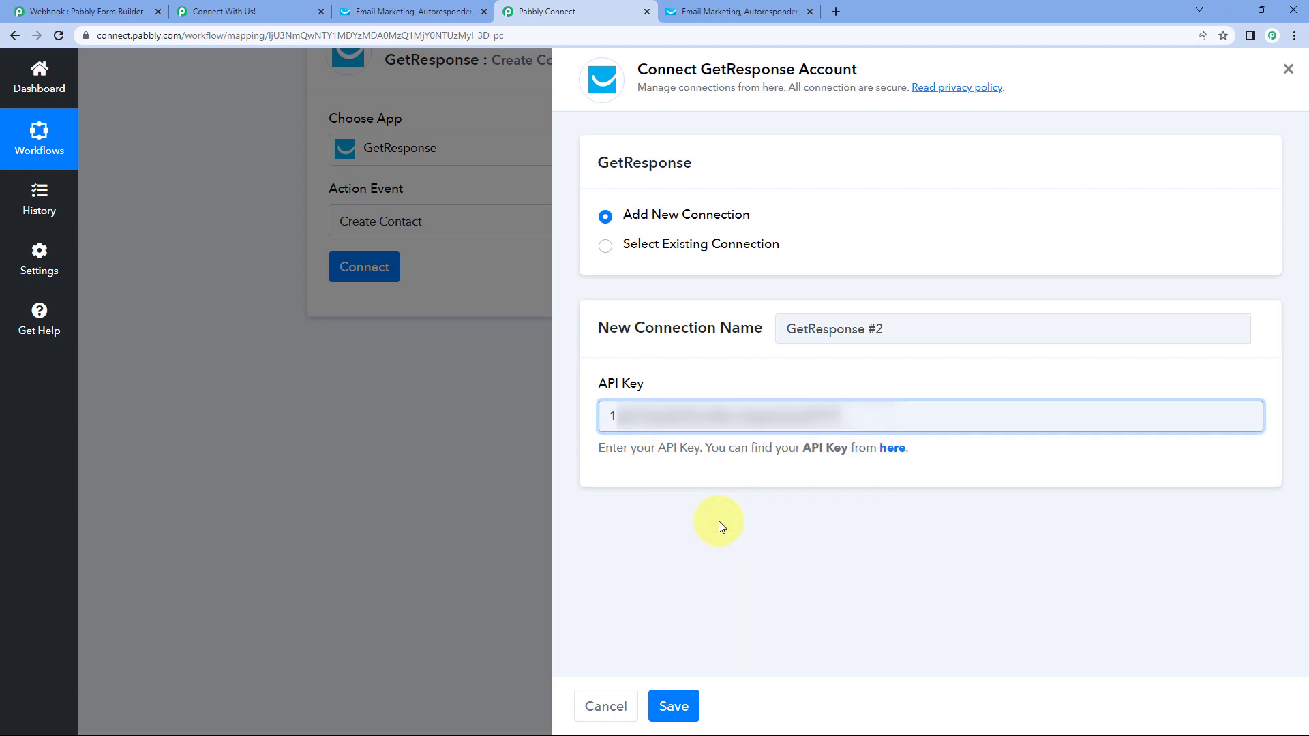
{"action": "left_click", "coordinate": [672, 706]}
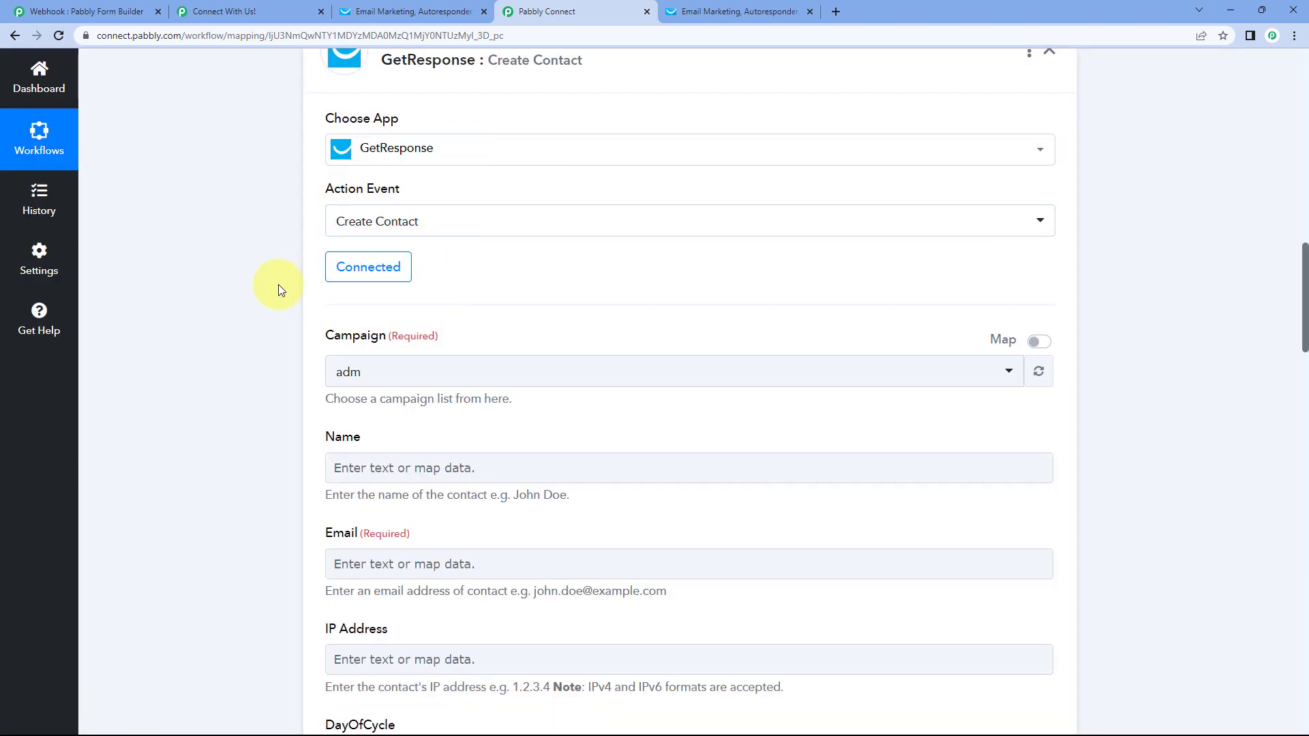
- Keep campaign adm selected for the Create Contact action
{"action": "scroll", "coordinate": [278, 285], "scroll_direction": "down", "scroll_amount": 1}
{"action": "scroll", "coordinate": [277, 284], "scroll_direction": "down", "scroll_amount": 2}
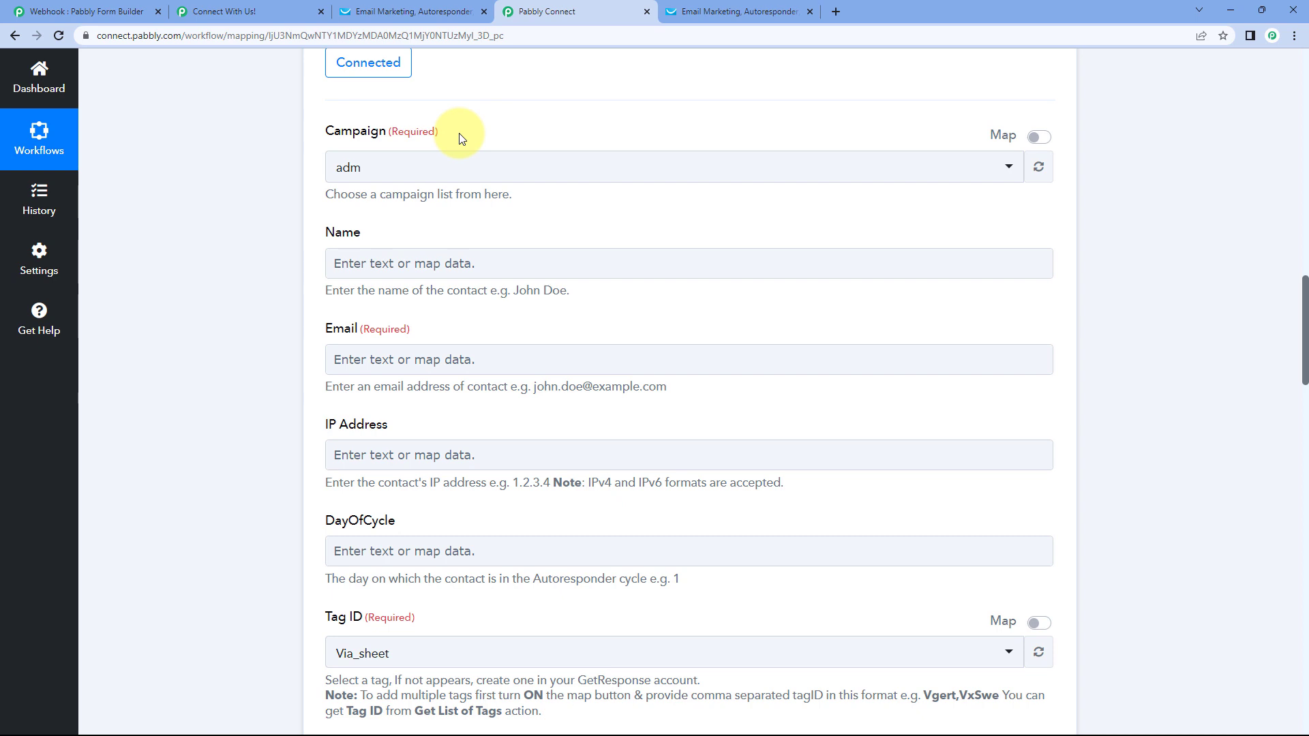
{"action": "left_click", "coordinate": [456, 168]}
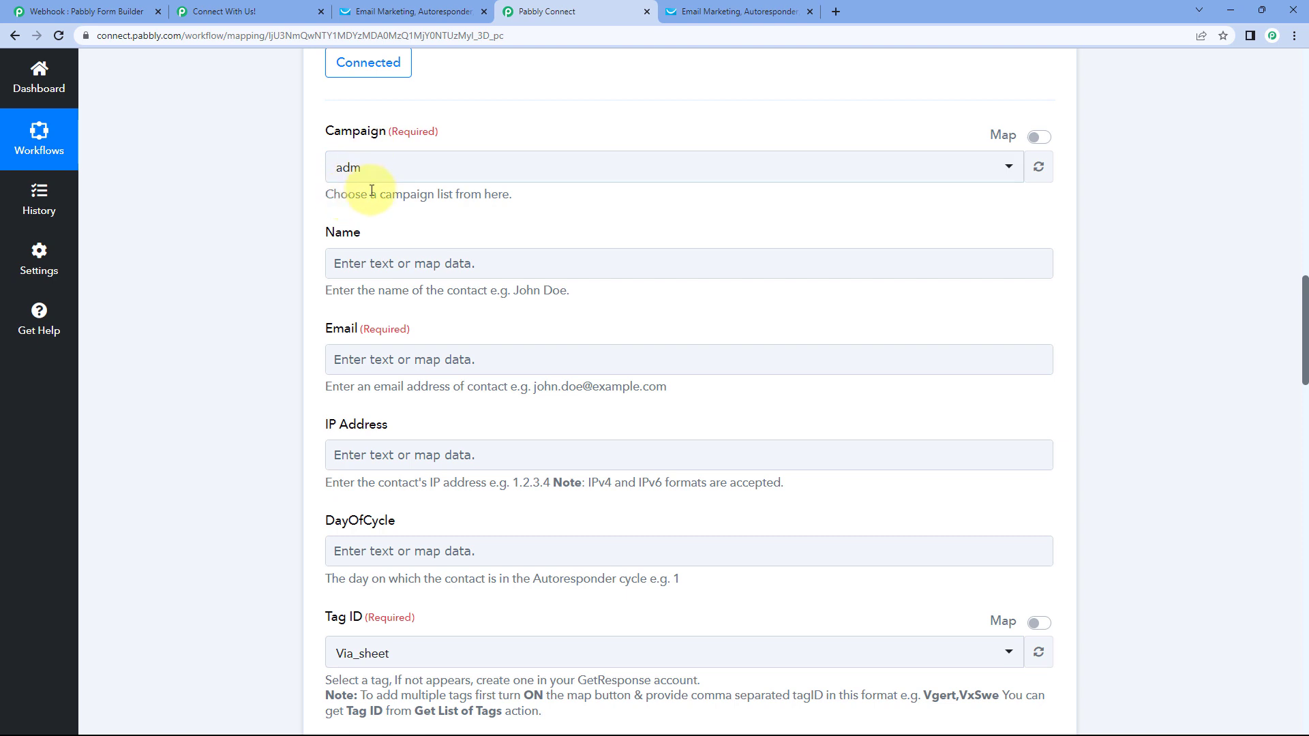
{"action": "scroll", "coordinate": [398, 215], "scroll_direction": "down", "scroll_amount": 2}
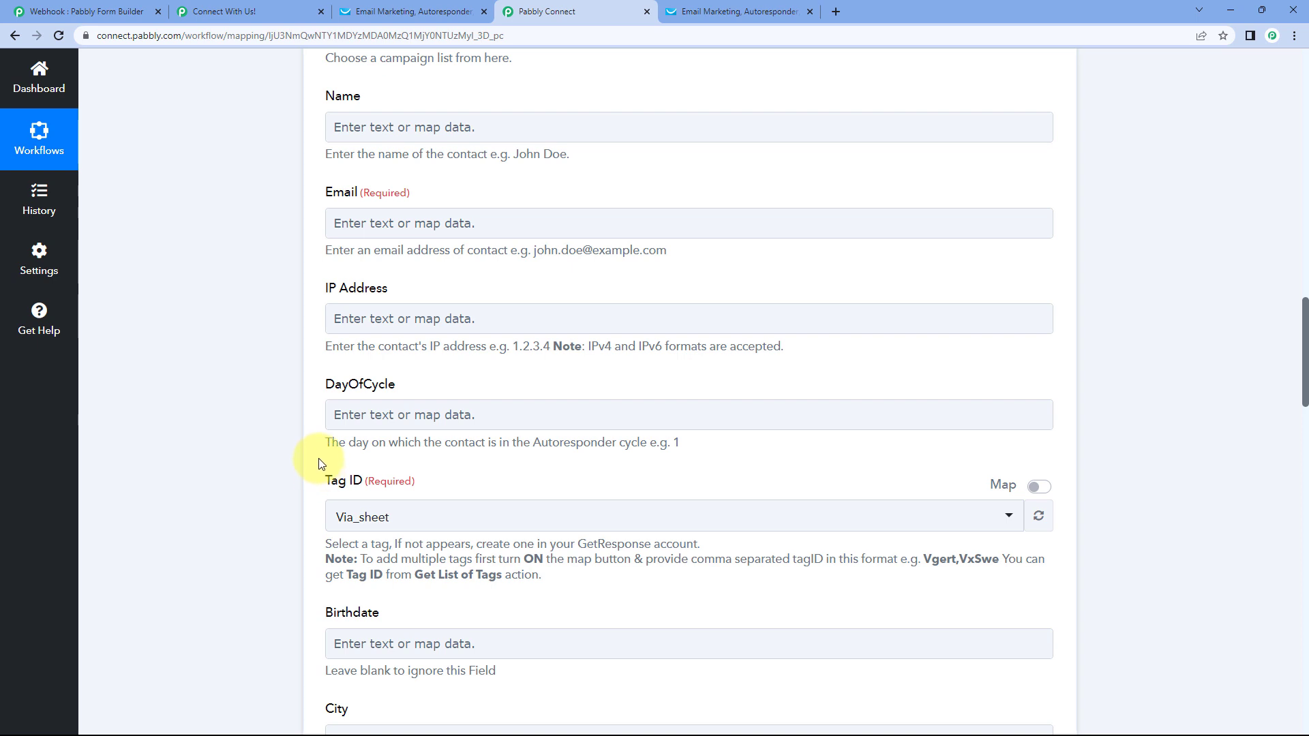
{"action": "scroll", "coordinate": [320, 327], "scroll_direction": "up", "scroll_amount": 1}
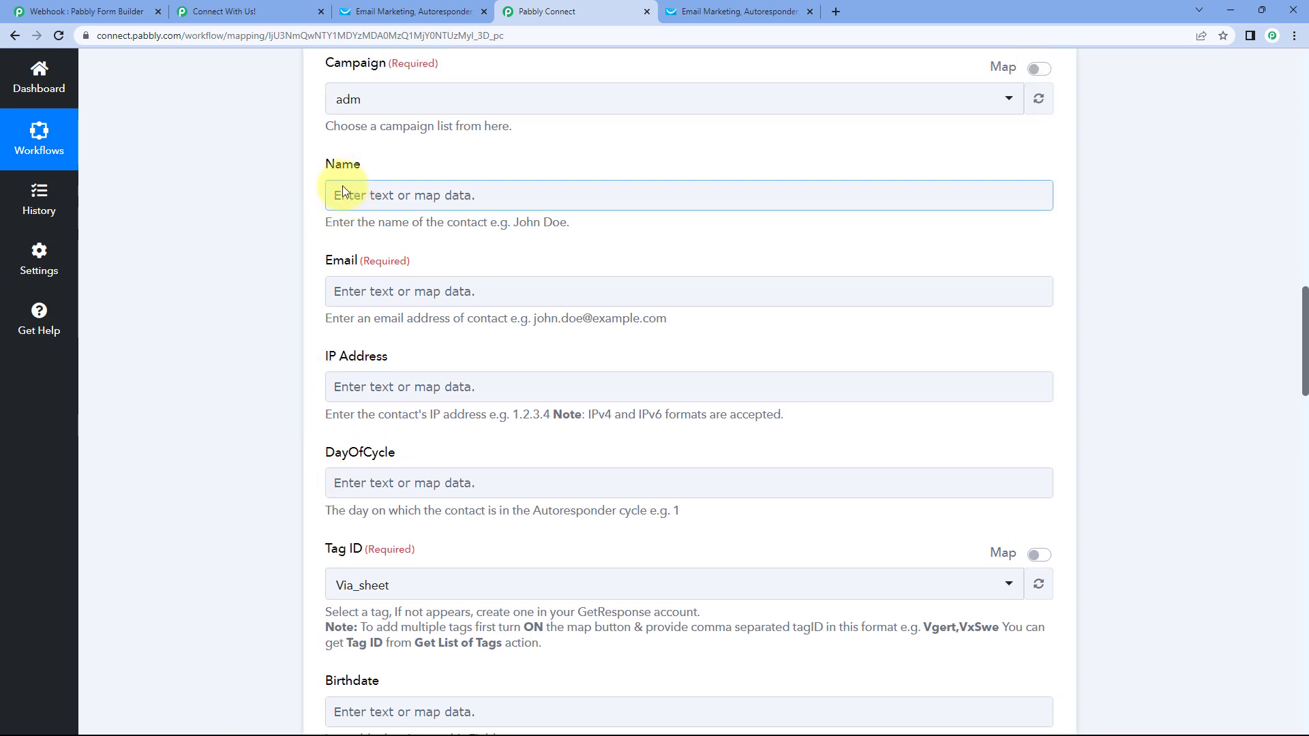
{"action": "scroll", "coordinate": [322, 283], "scroll_direction": "down", "scroll_amount": 4}
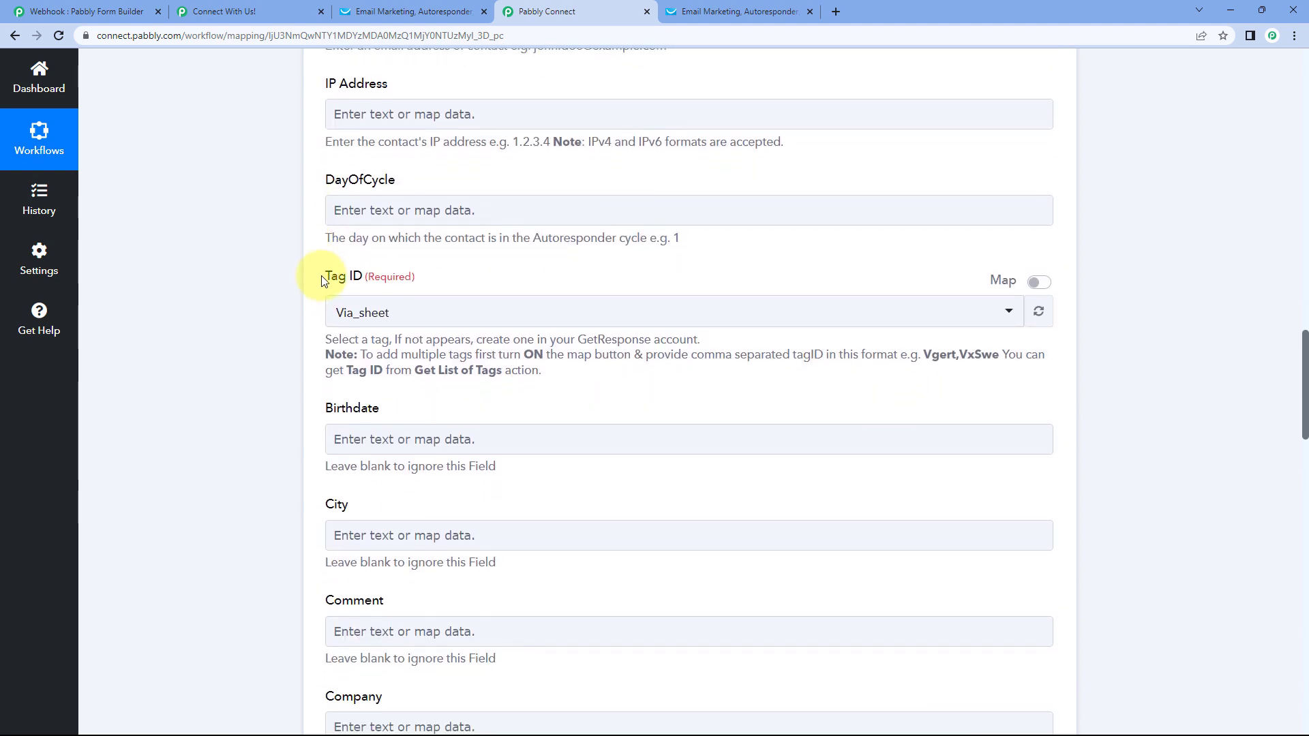
{"action": "scroll", "coordinate": [306, 328], "scroll_direction": "down", "scroll_amount": 6}
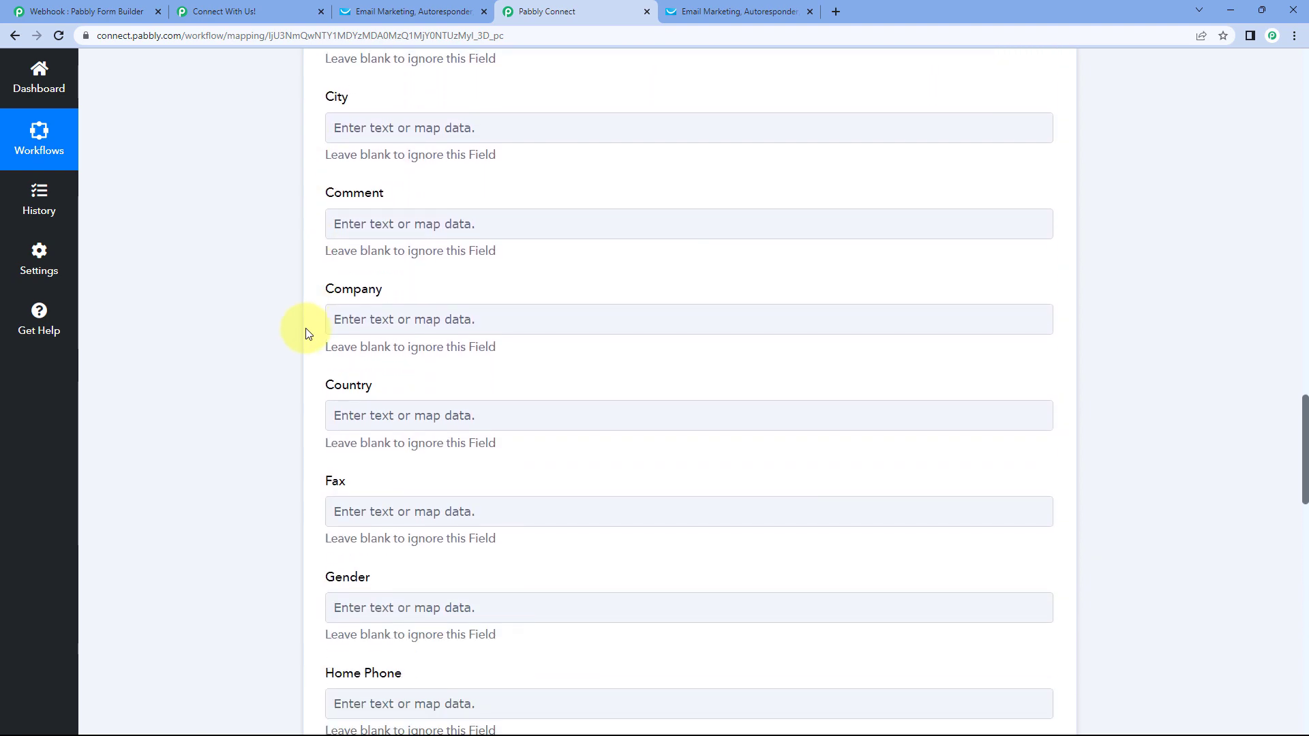
{"action": "scroll", "coordinate": [306, 334], "scroll_direction": "down", "scroll_amount": 4}
{"action": "scroll", "coordinate": [305, 334], "scroll_direction": "up", "scroll_amount": 8}
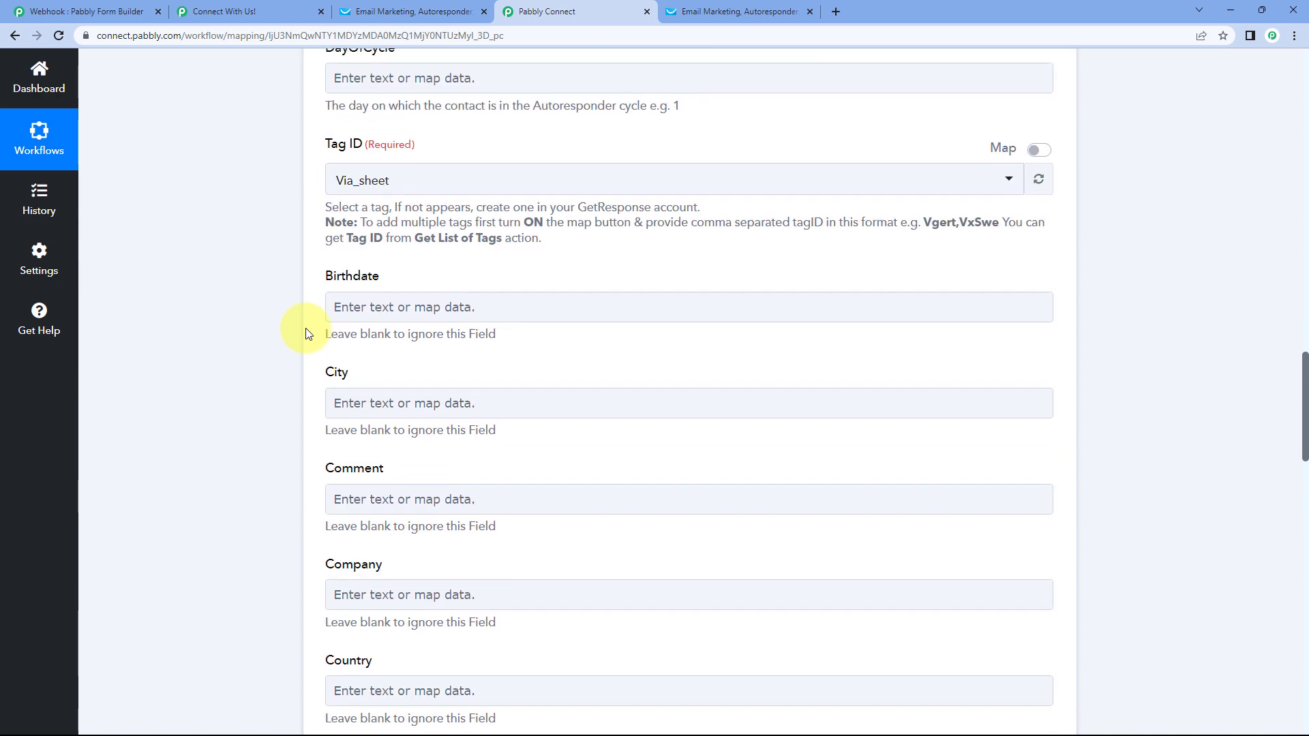
{"action": "scroll", "coordinate": [305, 333], "scroll_direction": "up", "scroll_amount": 5}
{"action": "scroll", "coordinate": [341, 205], "scroll_direction": "up", "scroll_amount": 2}
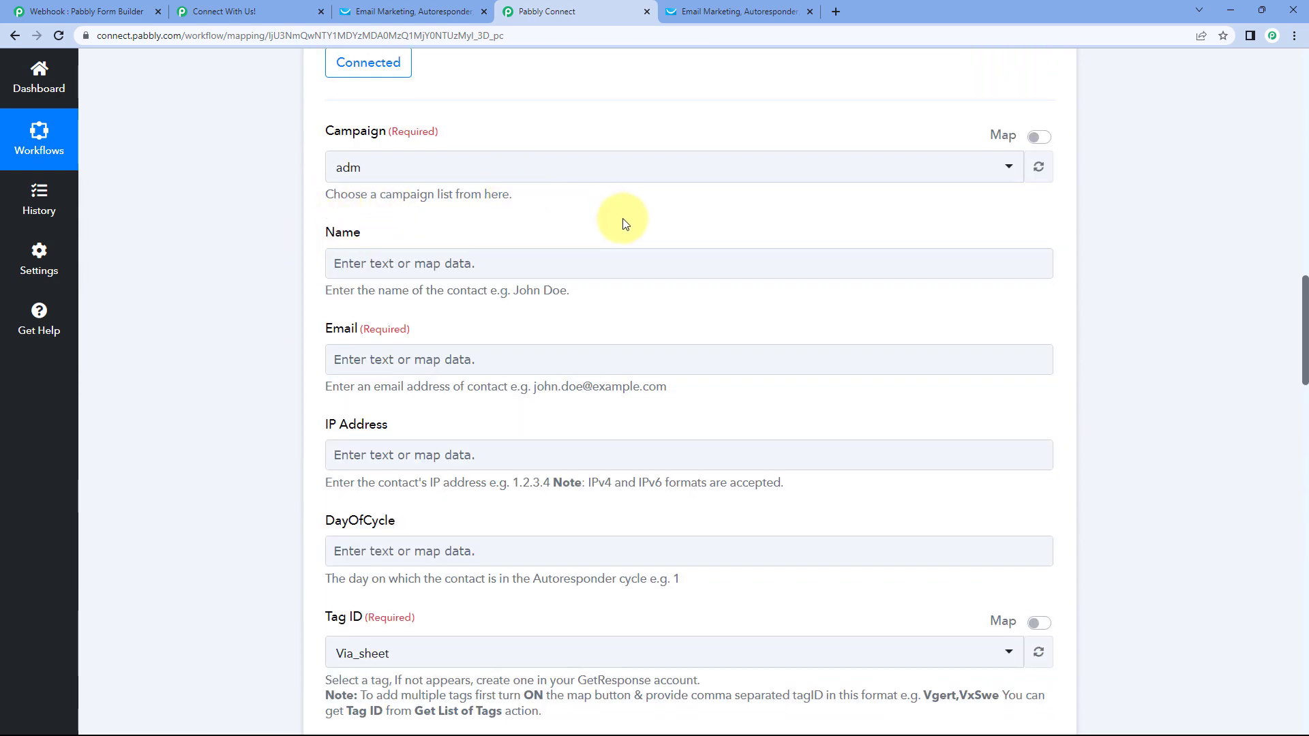
{"action": "scroll", "coordinate": [624, 223], "scroll_direction": "up", "scroll_amount": 11}
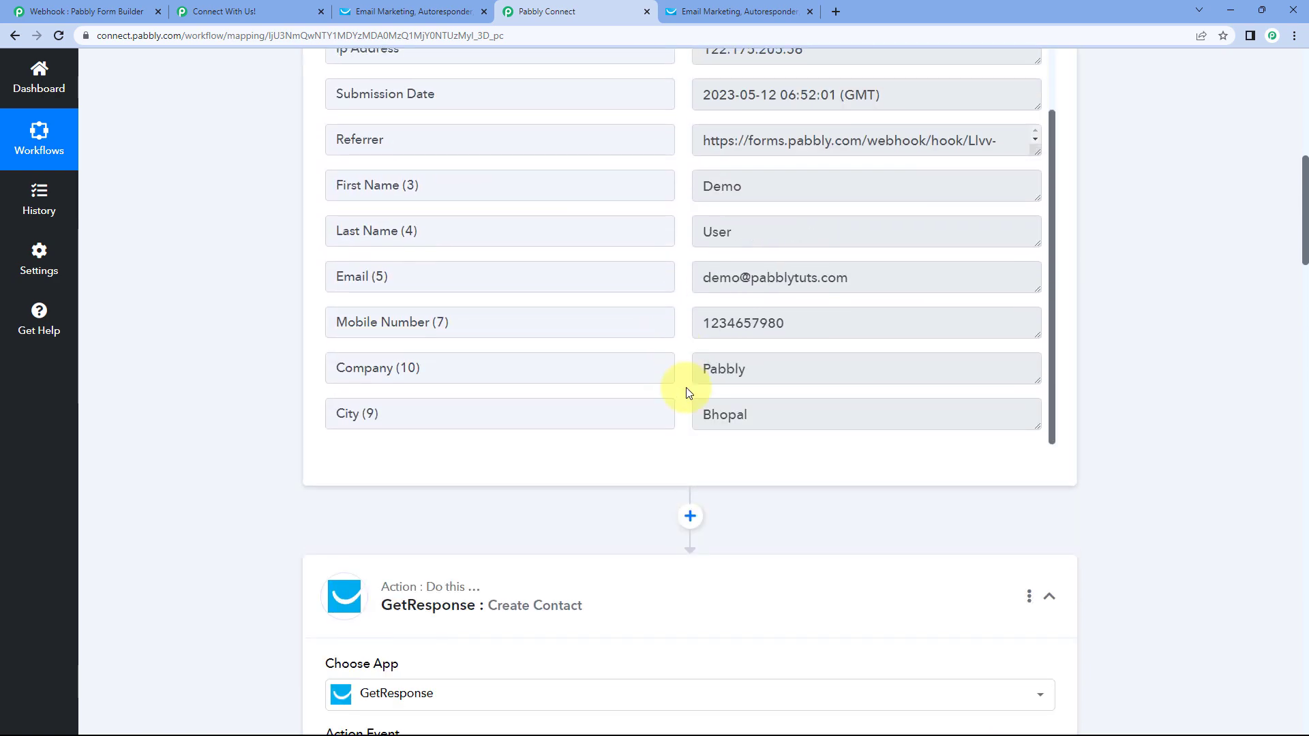
{"action": "scroll", "coordinate": [1126, 246], "scroll_direction": "up", "scroll_amount": 6}
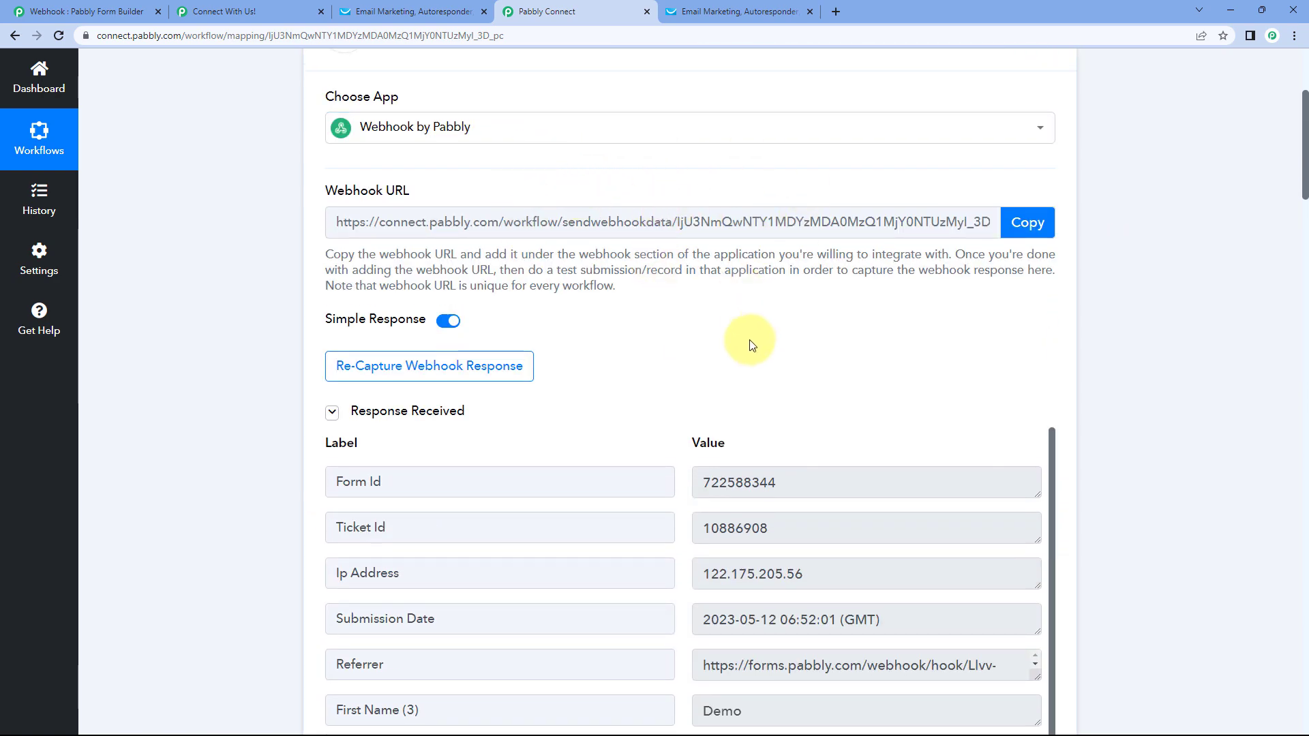
{"action": "scroll", "coordinate": [750, 344], "scroll_direction": "down", "scroll_amount": 6}
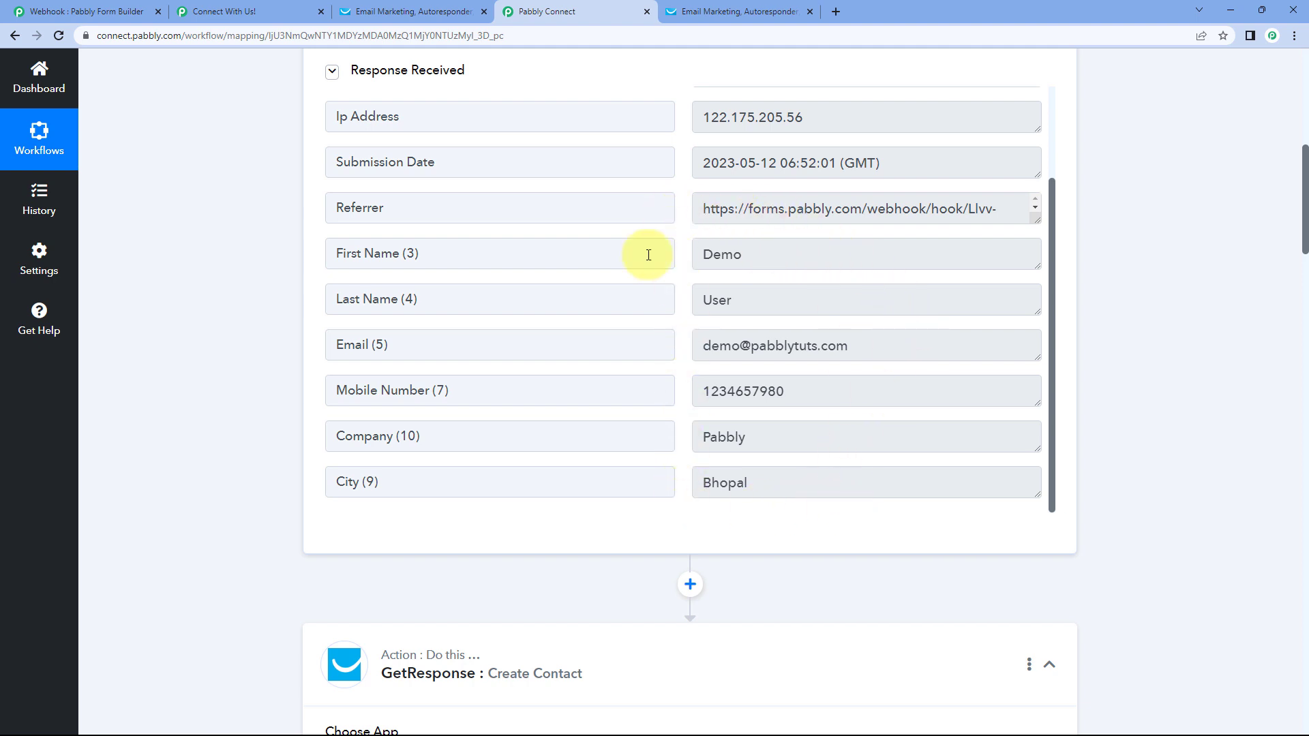
{"action": "scroll", "coordinate": [244, 247], "scroll_direction": "down", "scroll_amount": 10}
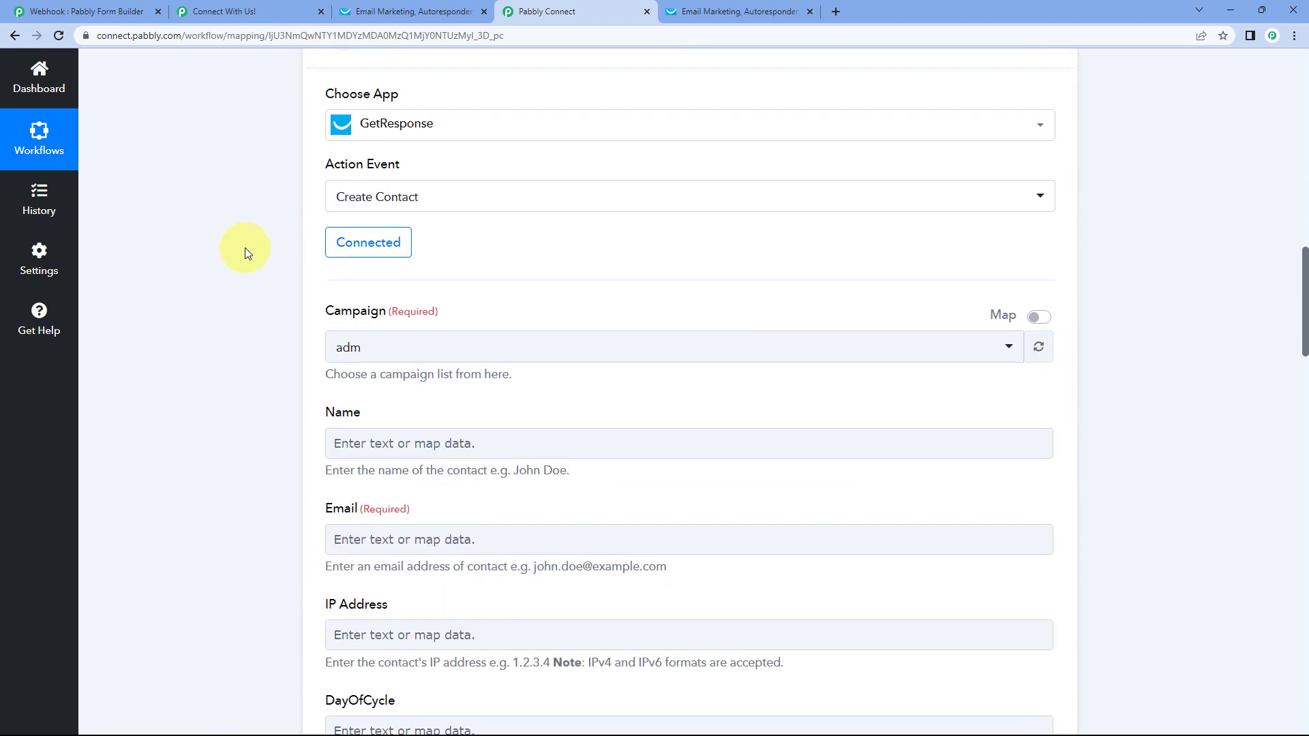
{"action": "scroll", "coordinate": [478, 197], "scroll_direction": "up", "scroll_amount": 5}
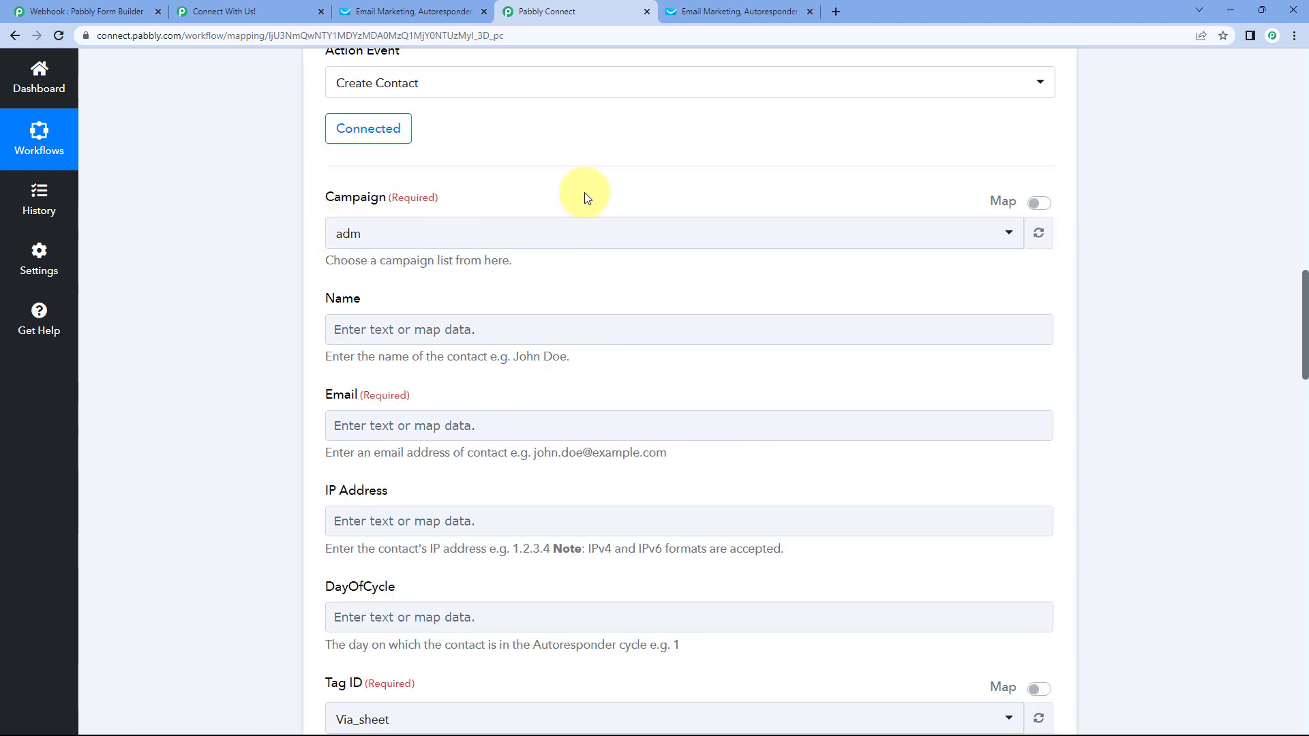
{"action": "scroll", "coordinate": [789, 215], "scroll_direction": "up", "scroll_amount": 6}
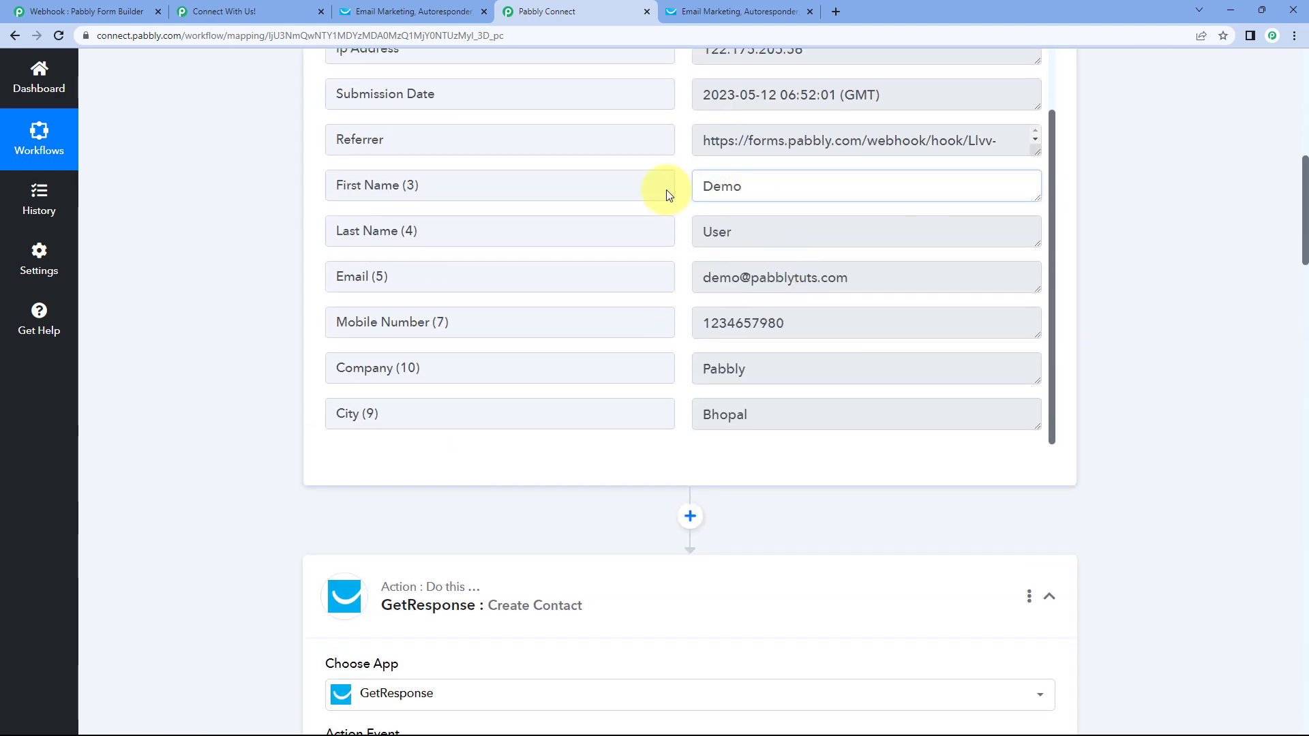
{"action": "double_click", "coordinate": [722, 186]}
{"action": "double_click", "coordinate": [751, 231]}
{"action": "left_click", "coordinate": [673, 227]}
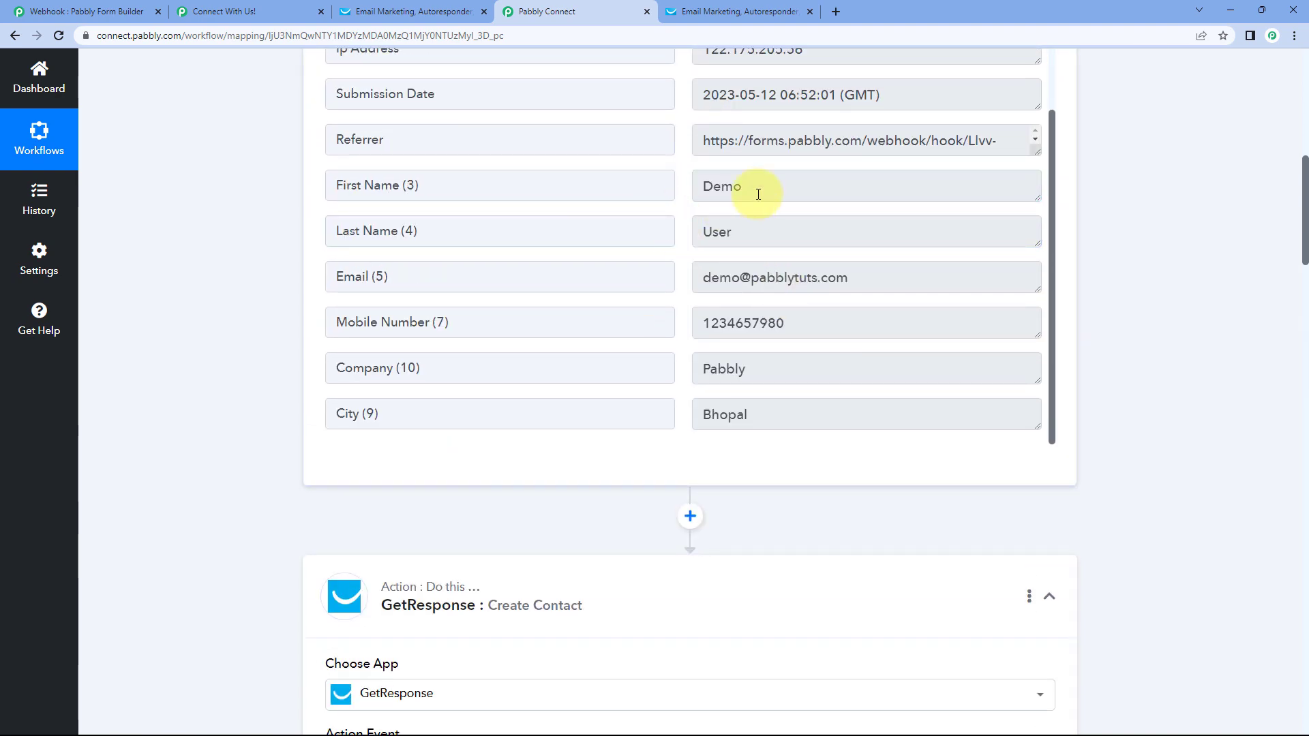
{"action": "scroll", "coordinate": [244, 366], "scroll_direction": "down", "scroll_amount": 11}
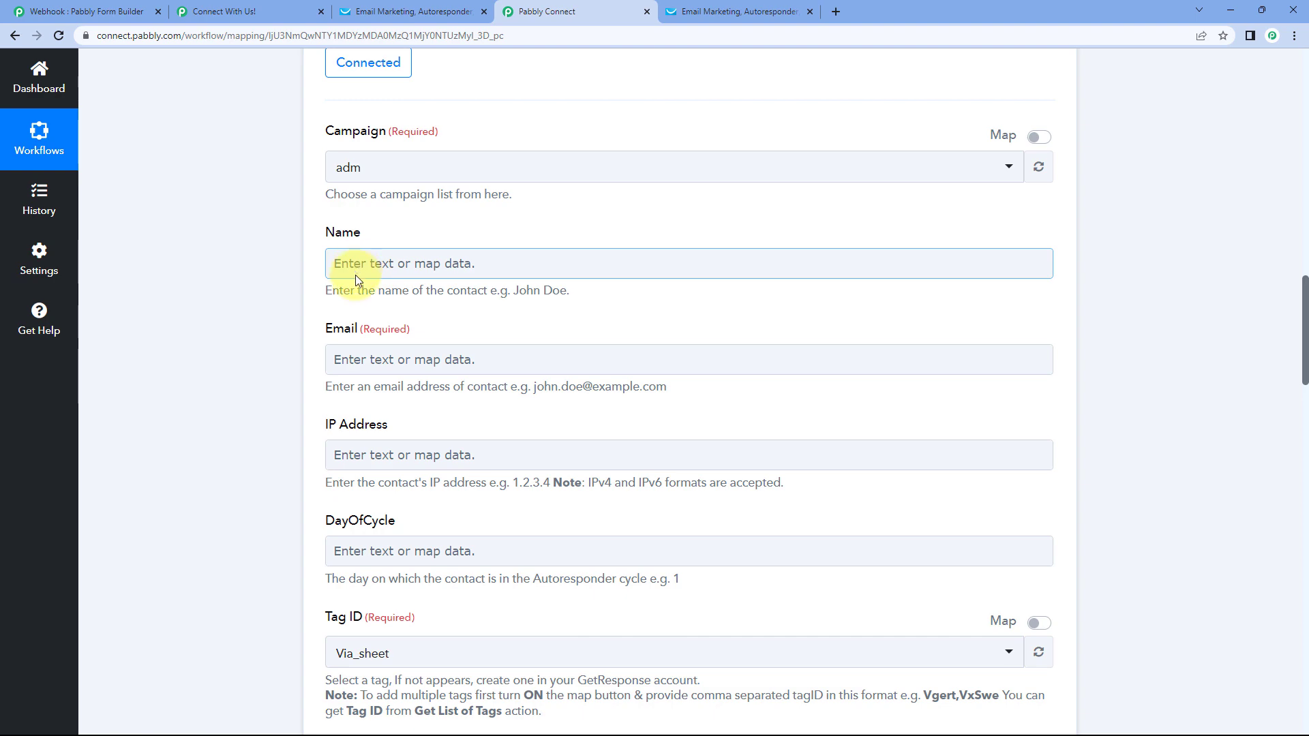
- Map Name to the webhook's First Name followed by Last Name
{"action": "left_click", "coordinate": [371, 257]}
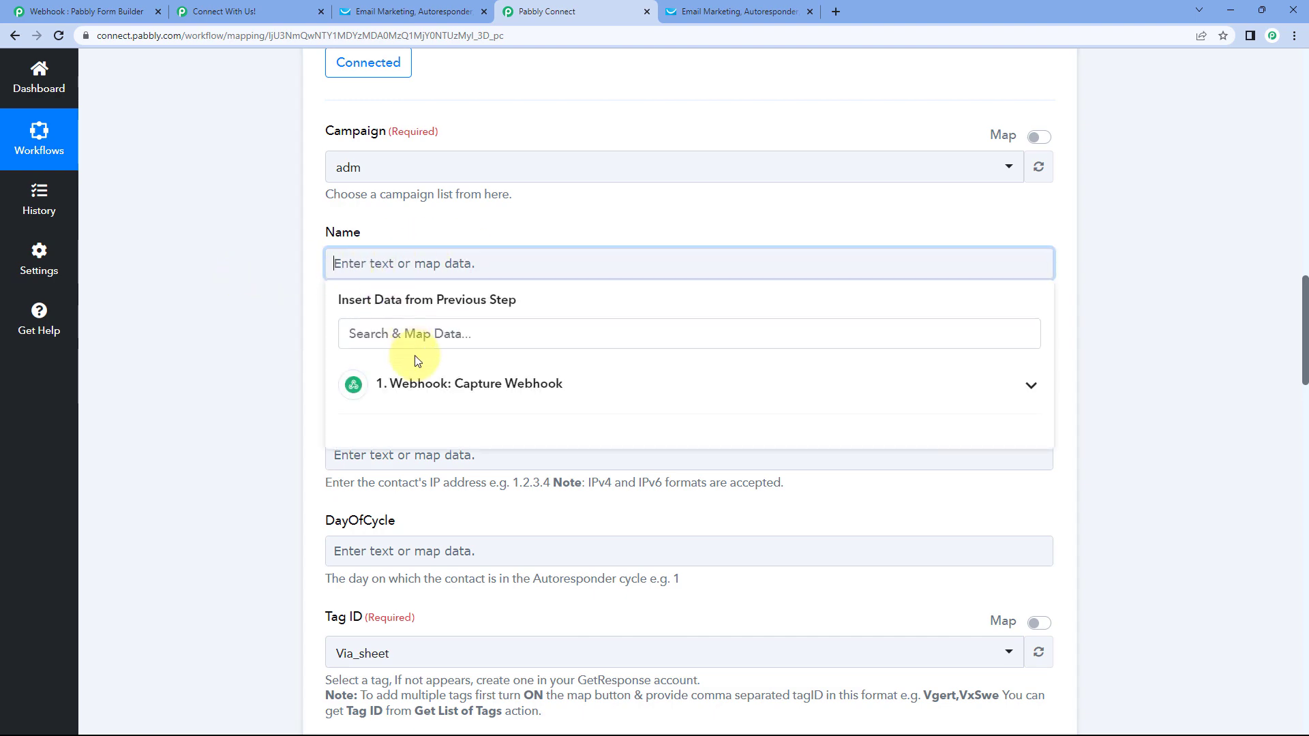
{"action": "left_click", "coordinate": [424, 381]}
{"action": "scroll", "coordinate": [246, 331], "scroll_direction": "down", "scroll_amount": 3}
{"action": "scroll", "coordinate": [255, 322], "scroll_direction": "up", "scroll_amount": 1}
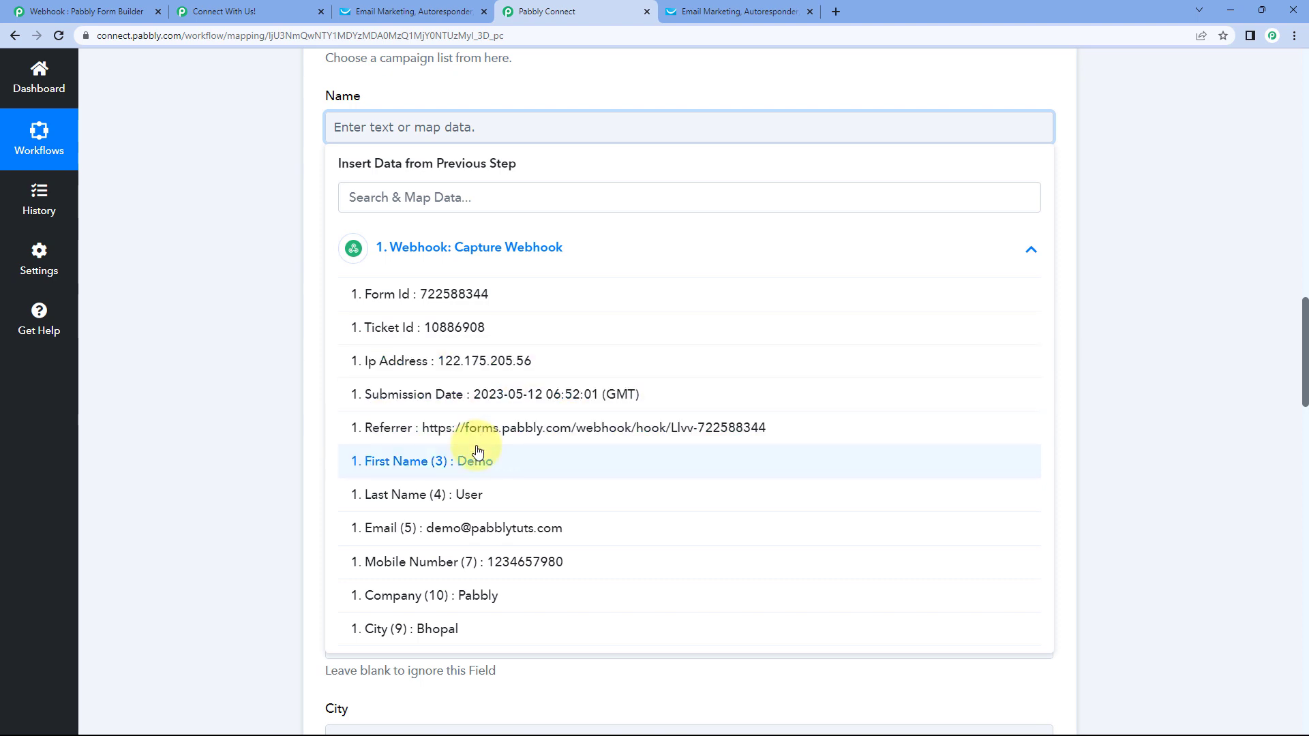
{"action": "left_click", "coordinate": [437, 462]}
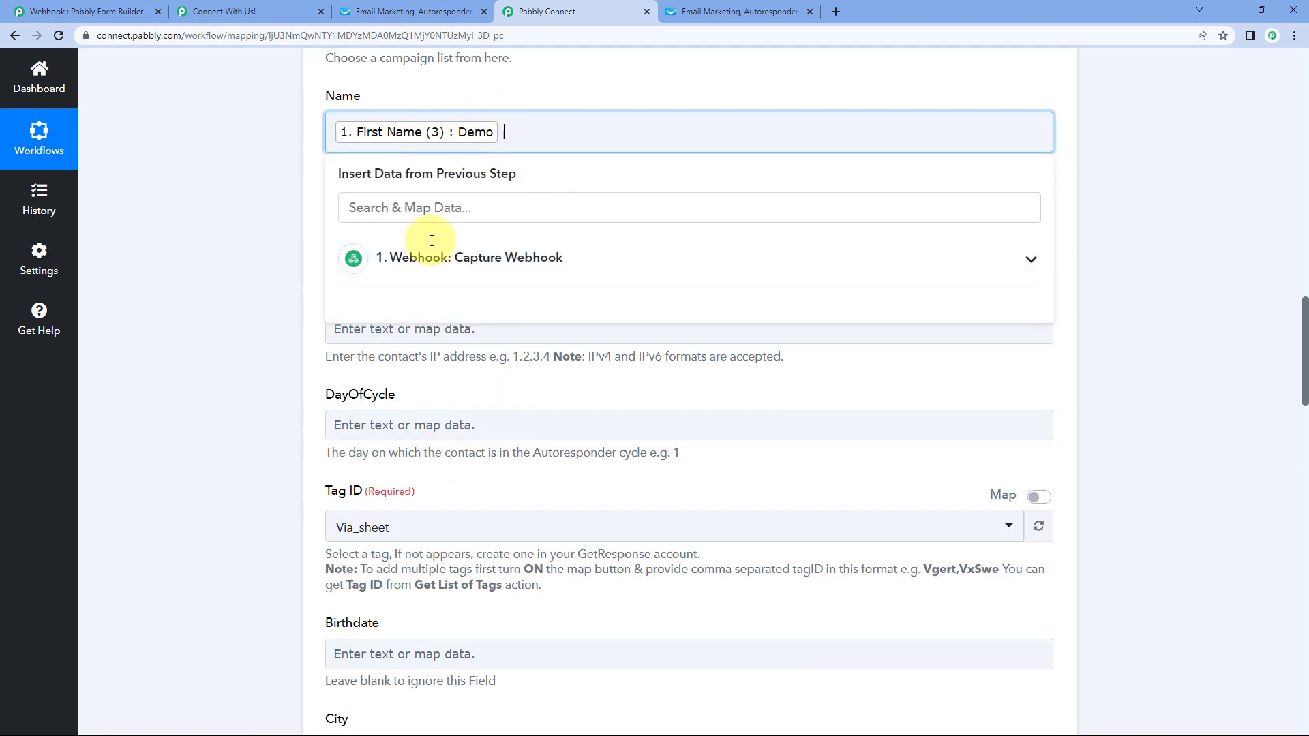
{"action": "left_click", "coordinate": [453, 269]}
{"action": "left_click", "coordinate": [424, 511]}
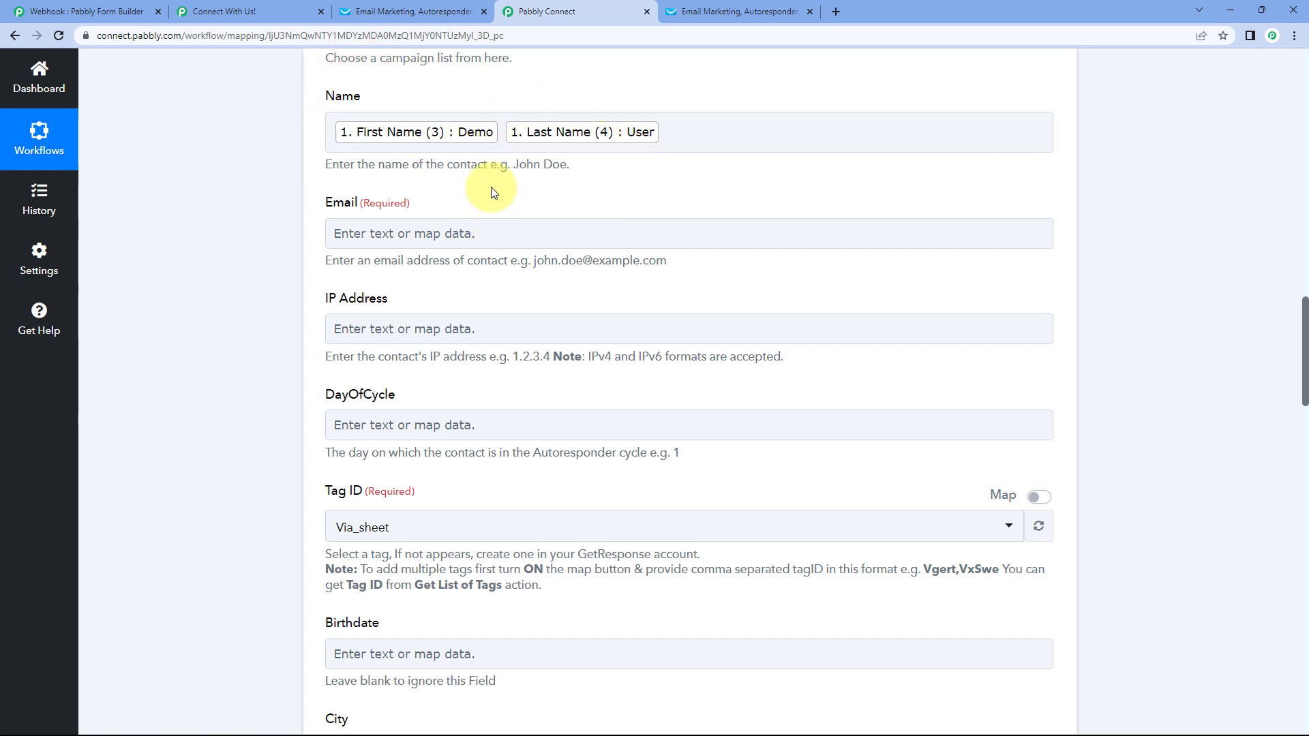
- Map Email to the webhook's Email (5) field
{"action": "left_click", "coordinate": [450, 235]}
{"action": "left_click", "coordinate": [411, 232]}
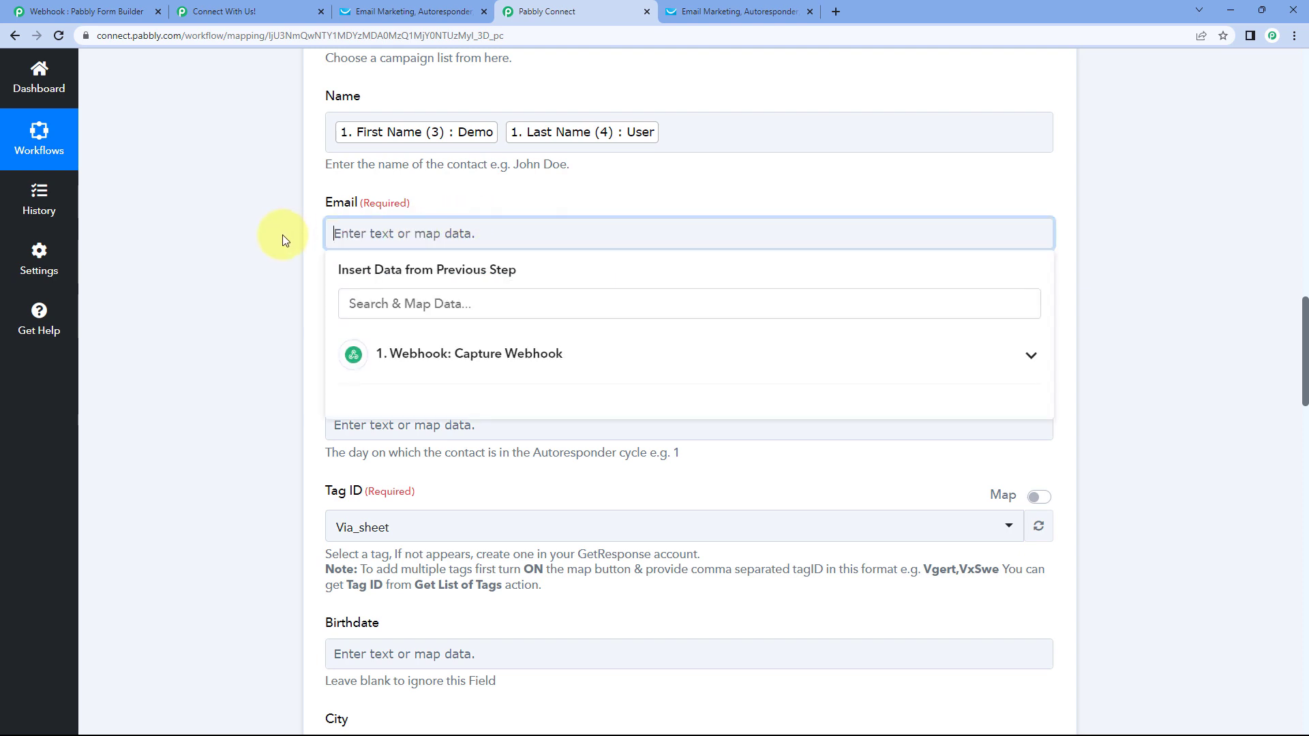
{"action": "scroll", "coordinate": [386, 284], "scroll_direction": "down", "scroll_amount": 1}
{"action": "left_click", "coordinate": [466, 285]}
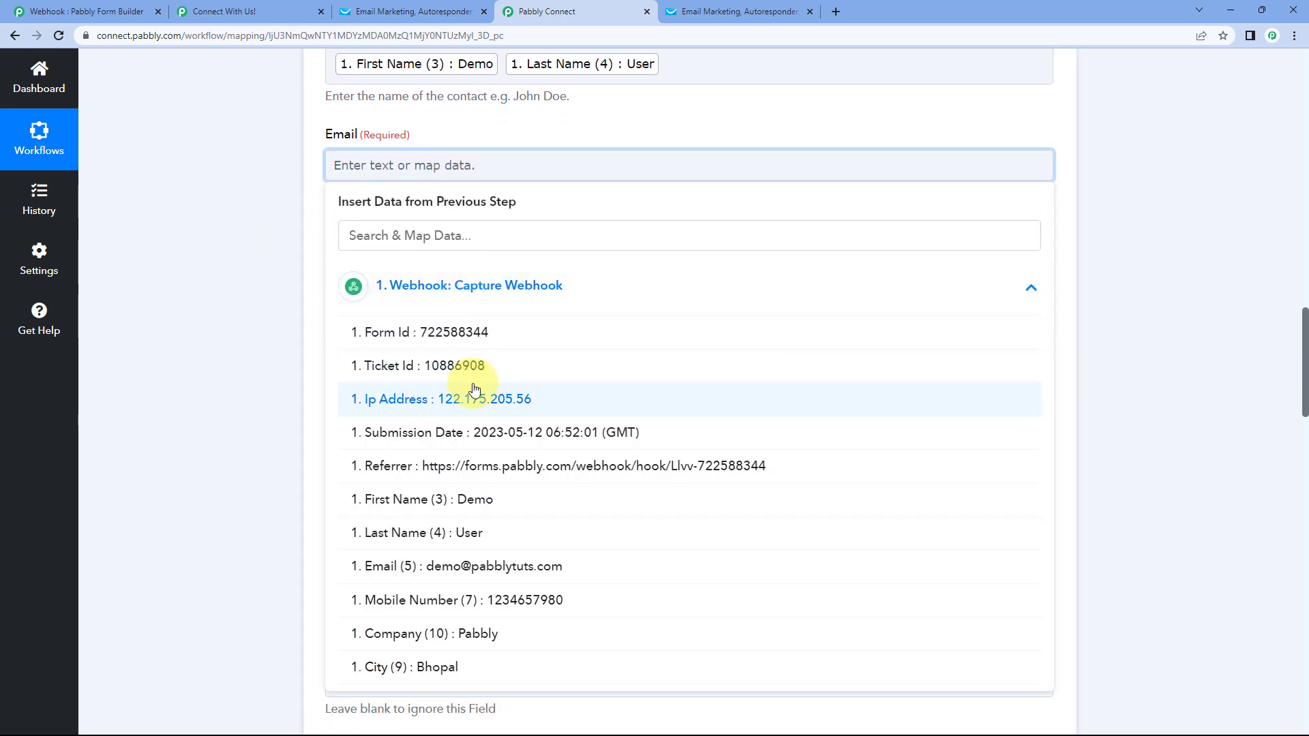
{"action": "scroll", "coordinate": [467, 409], "scroll_direction": "down", "scroll_amount": 1}
{"action": "left_click", "coordinate": [462, 499]}
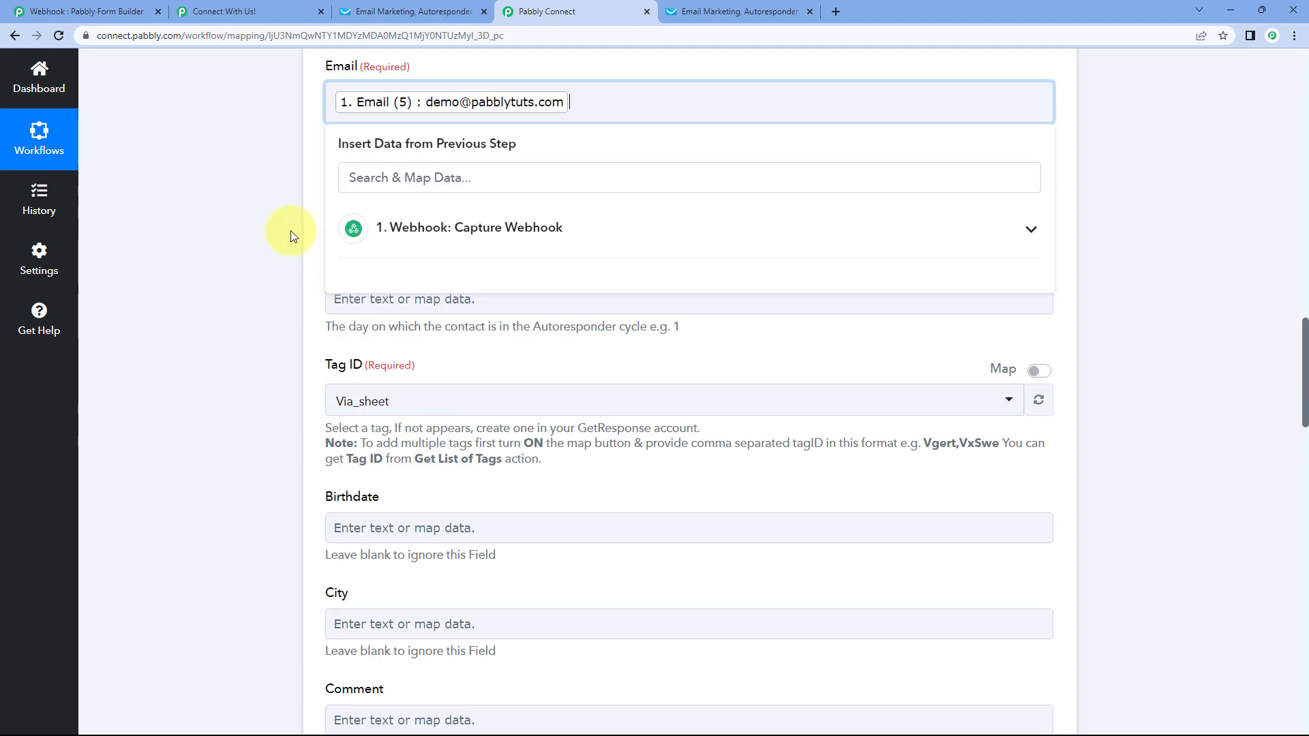
{"action": "left_click", "coordinate": [291, 235]}
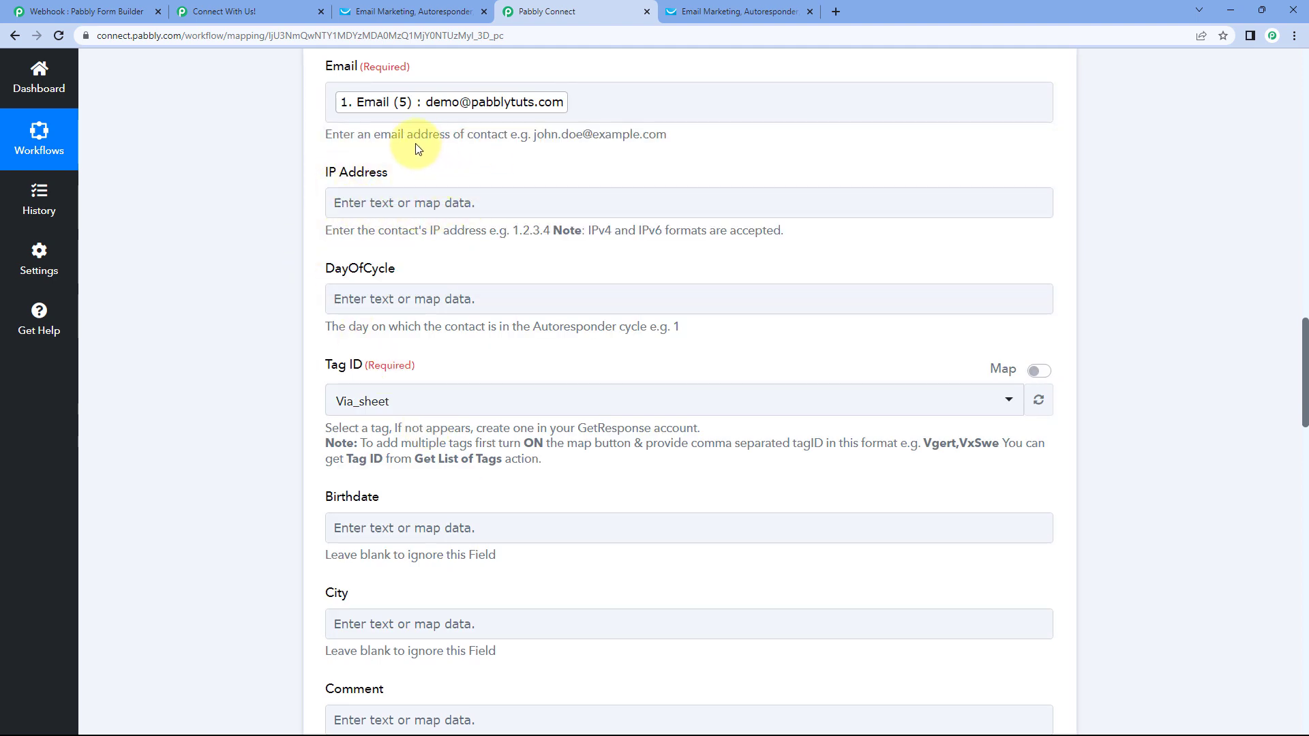
{"action": "left_click", "coordinate": [417, 204]}
- Change the Create Contact Tag ID from Via_sheet to Via_Webhook
{"action": "scroll", "coordinate": [382, 249], "scroll_direction": "down", "scroll_amount": 2}
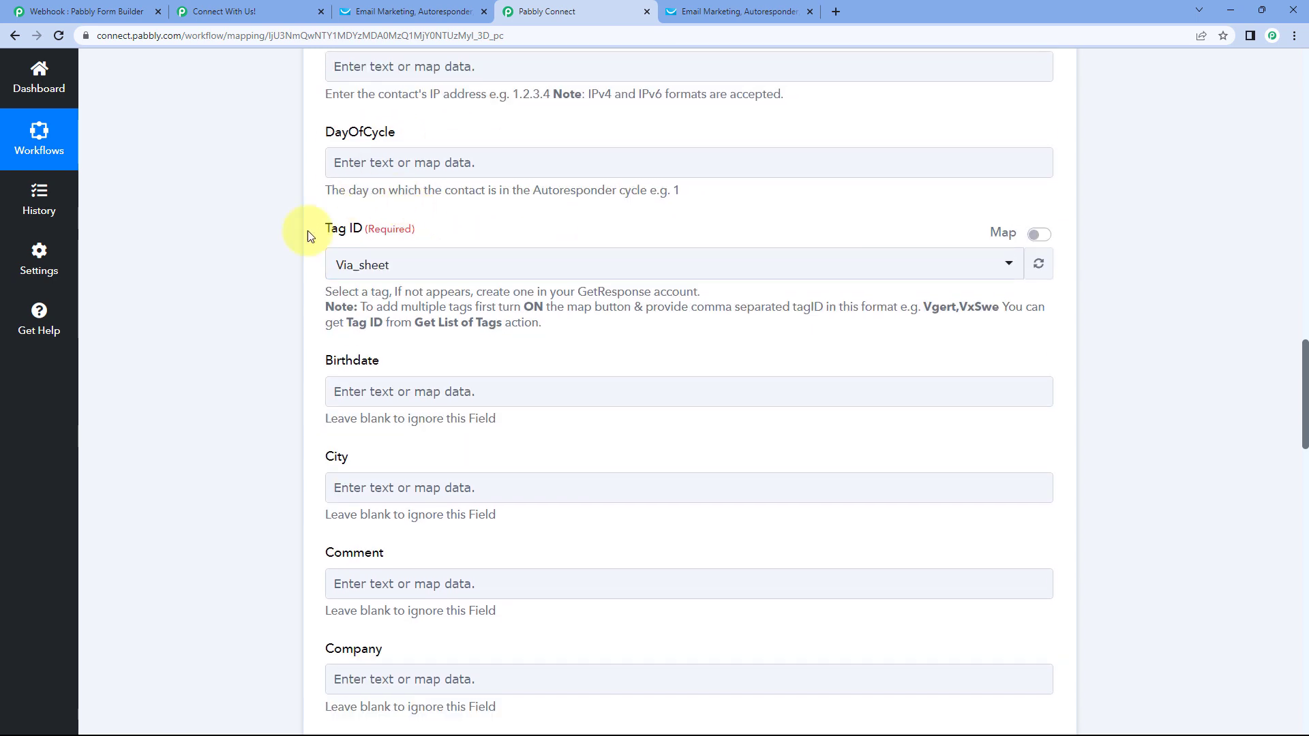
{"action": "left_click", "coordinate": [496, 270]}
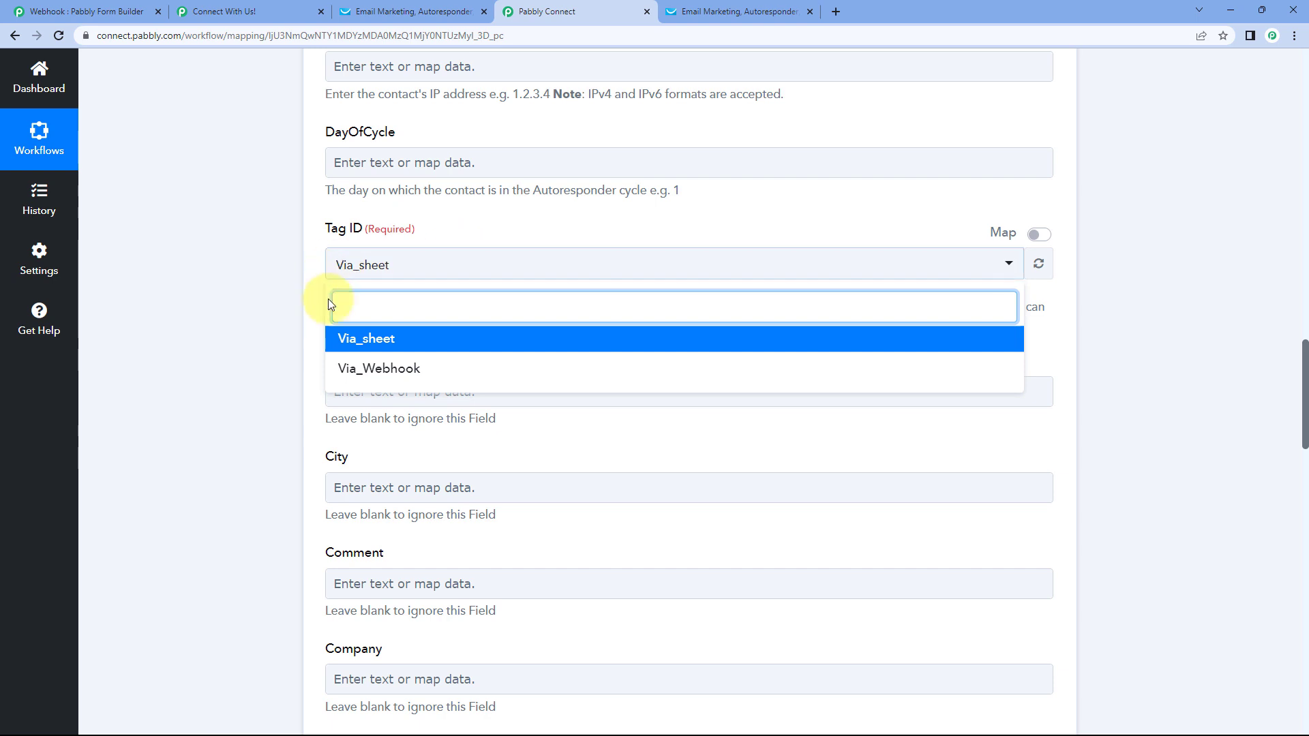
{"action": "left_click", "coordinate": [389, 369]}
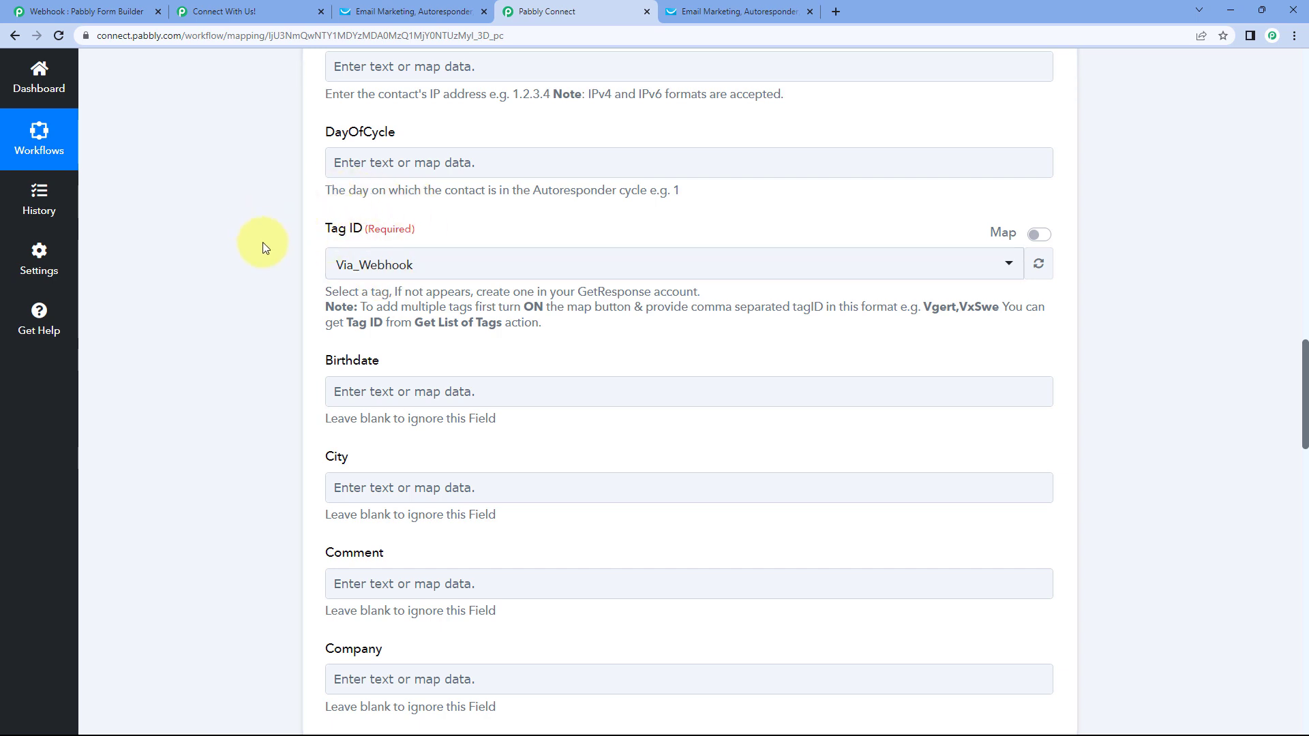
{"action": "scroll", "coordinate": [296, 280], "scroll_direction": "down", "scroll_amount": 1}
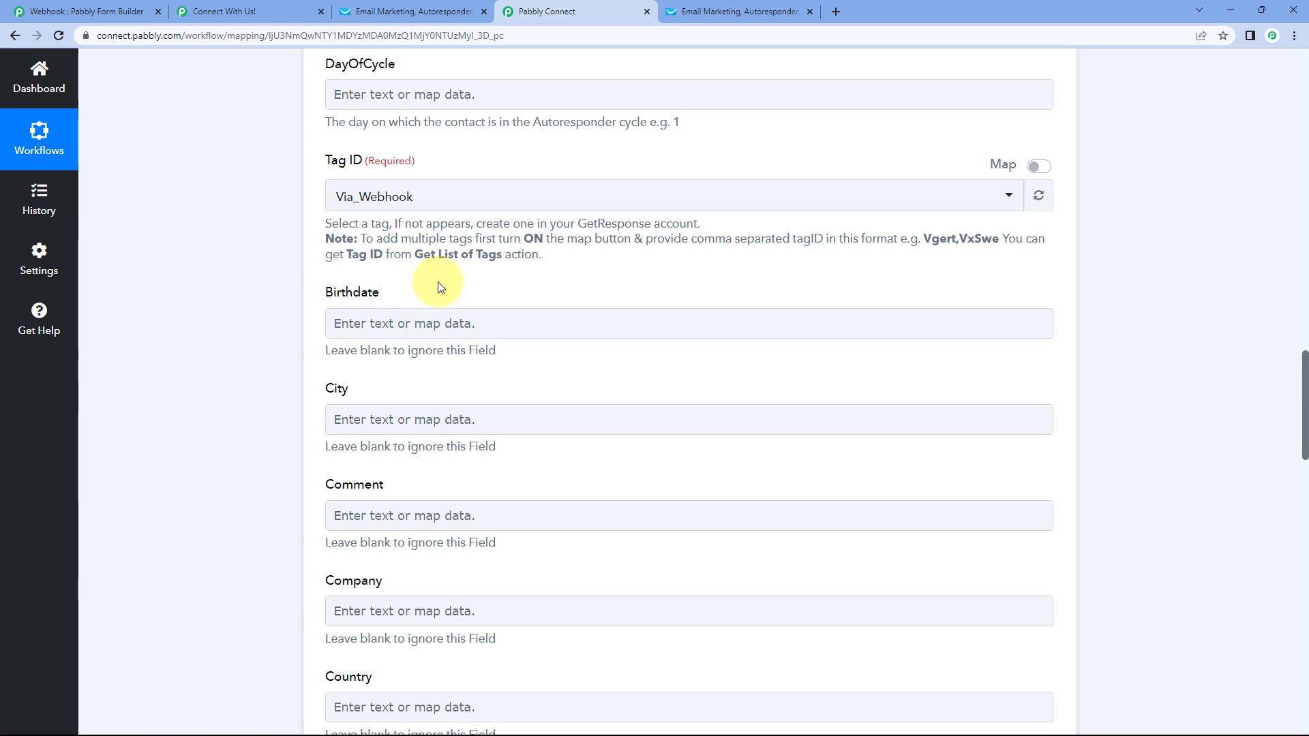
{"action": "scroll", "coordinate": [384, 292], "scroll_direction": "down", "scroll_amount": 2}
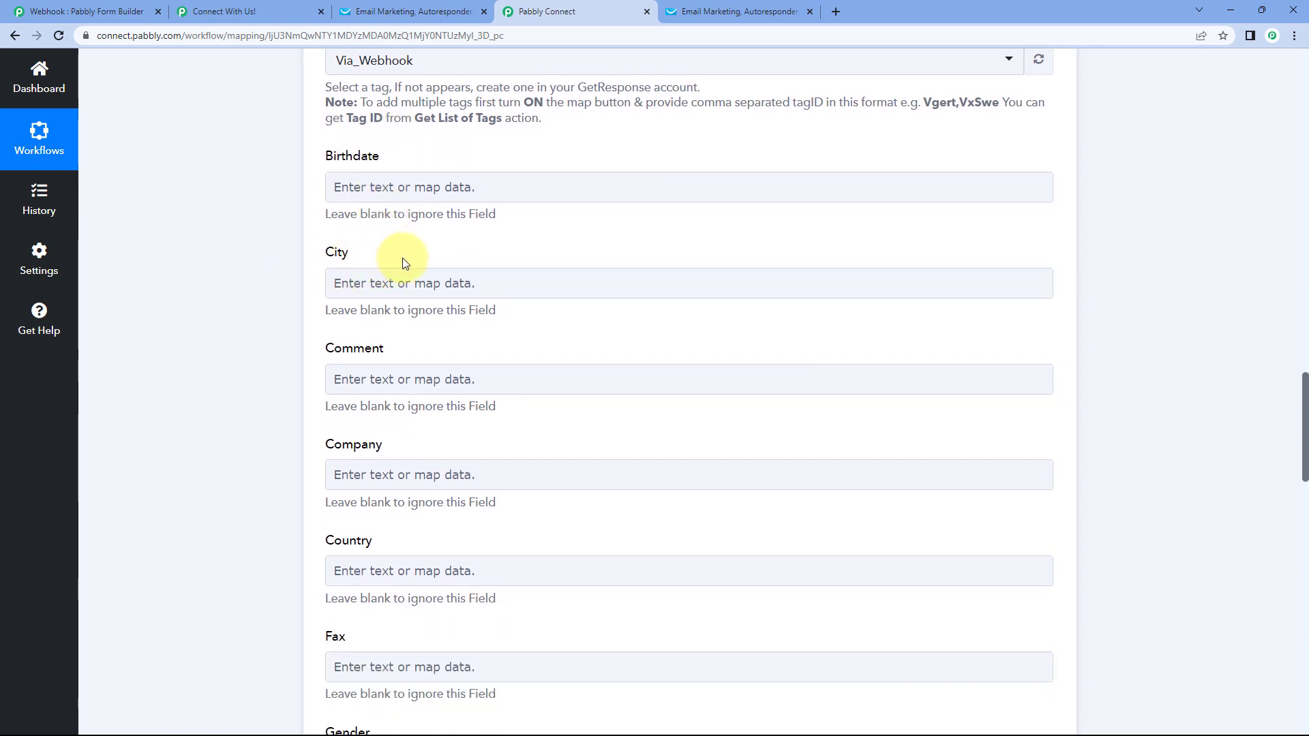
{"action": "scroll", "coordinate": [402, 260], "scroll_direction": "up", "scroll_amount": 11}
{"action": "scroll", "coordinate": [742, 314], "scroll_direction": "up", "scroll_amount": 9}
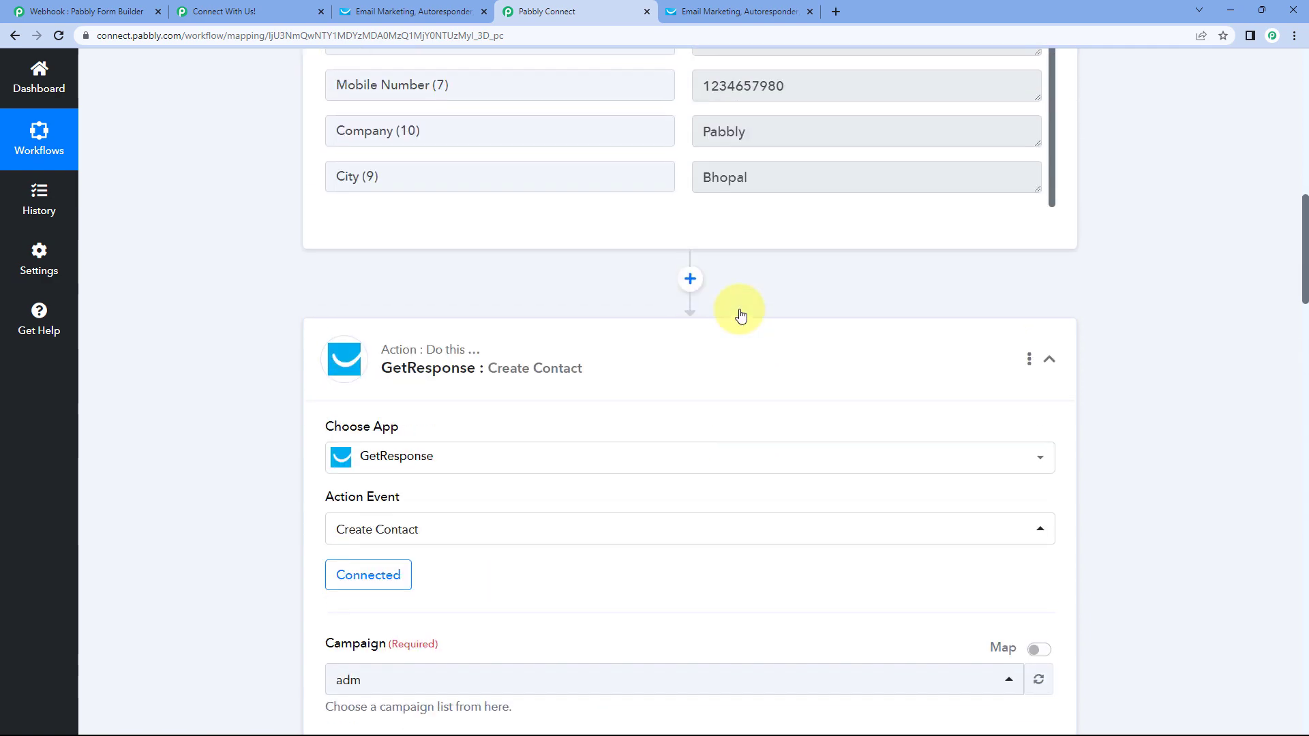
{"action": "left_click_drag", "start_coordinate": [766, 419], "coordinate": [684, 421]}
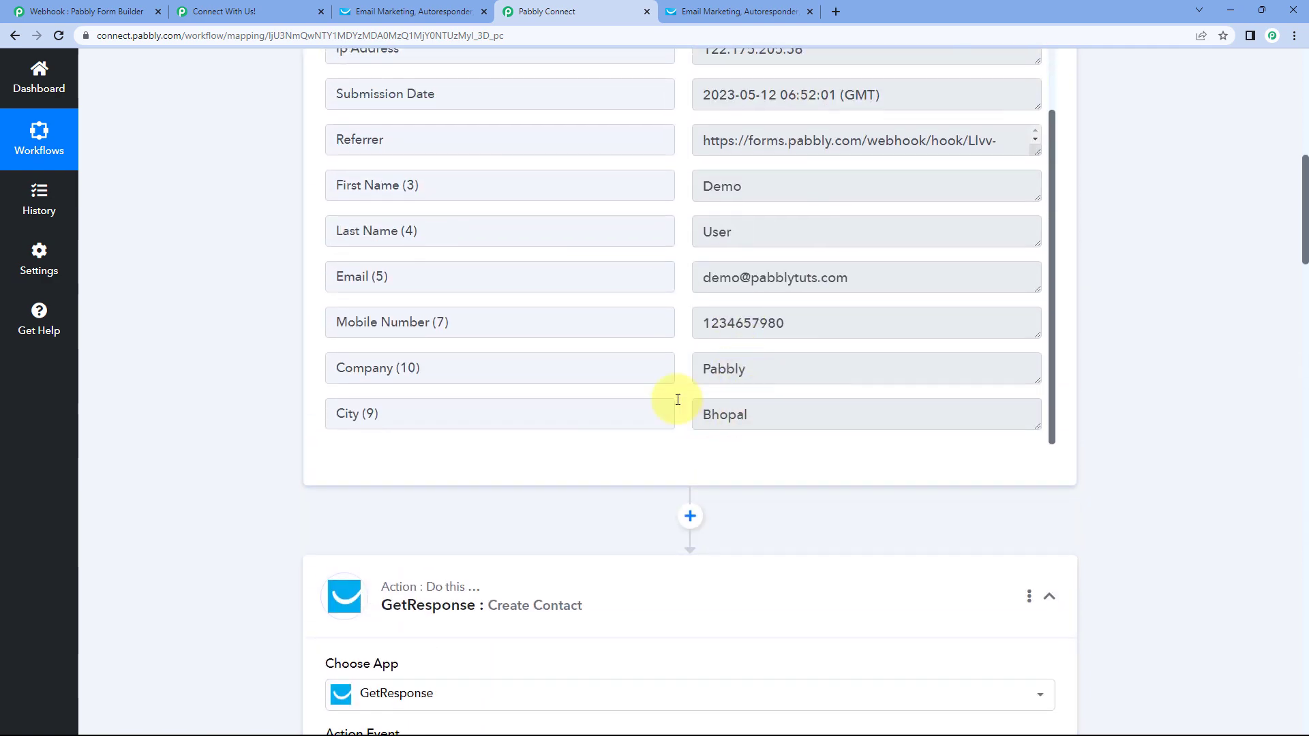
{"action": "scroll", "coordinate": [263, 351], "scroll_direction": "down", "scroll_amount": 13}
{"action": "scroll", "coordinate": [280, 330], "scroll_direction": "down", "scroll_amount": 7}
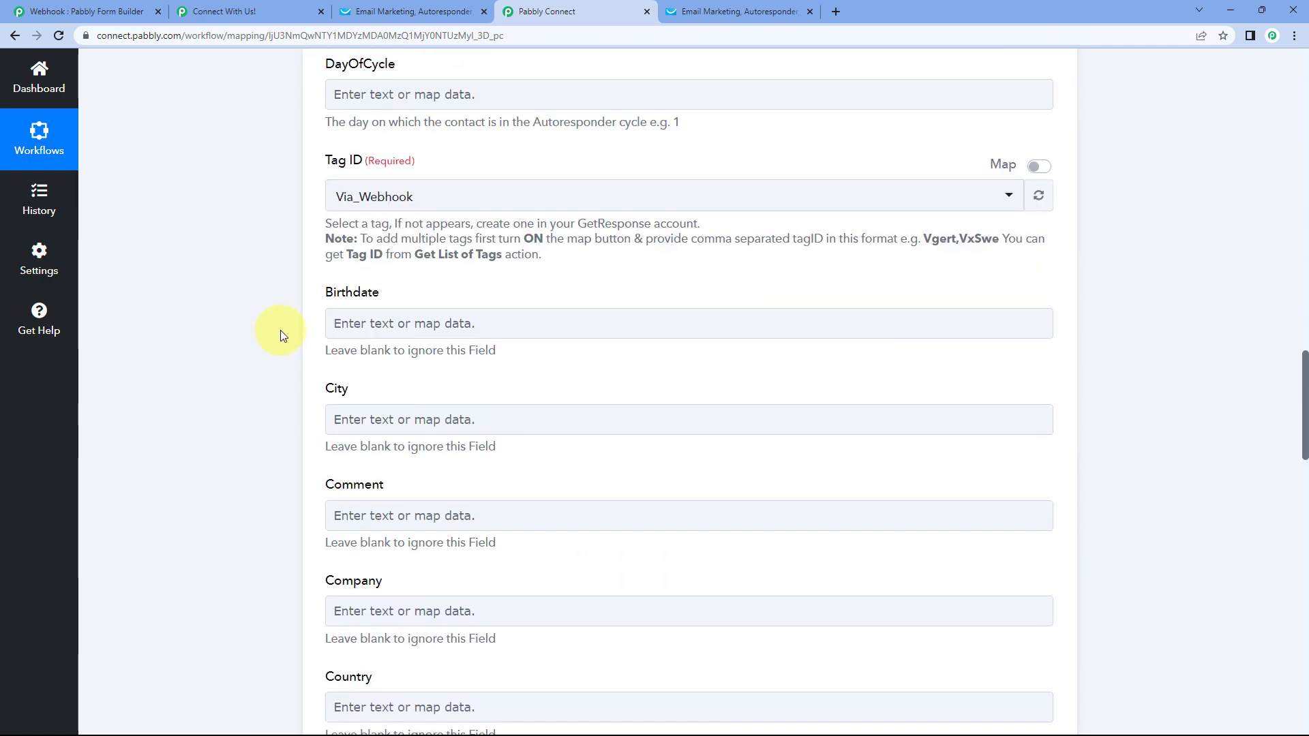
- Map City to the webhook's City (9) field
{"action": "left_click", "coordinate": [341, 286]}
{"action": "scroll", "coordinate": [317, 286], "scroll_direction": "down", "scroll_amount": 2}
{"action": "left_click", "coordinate": [502, 279]}
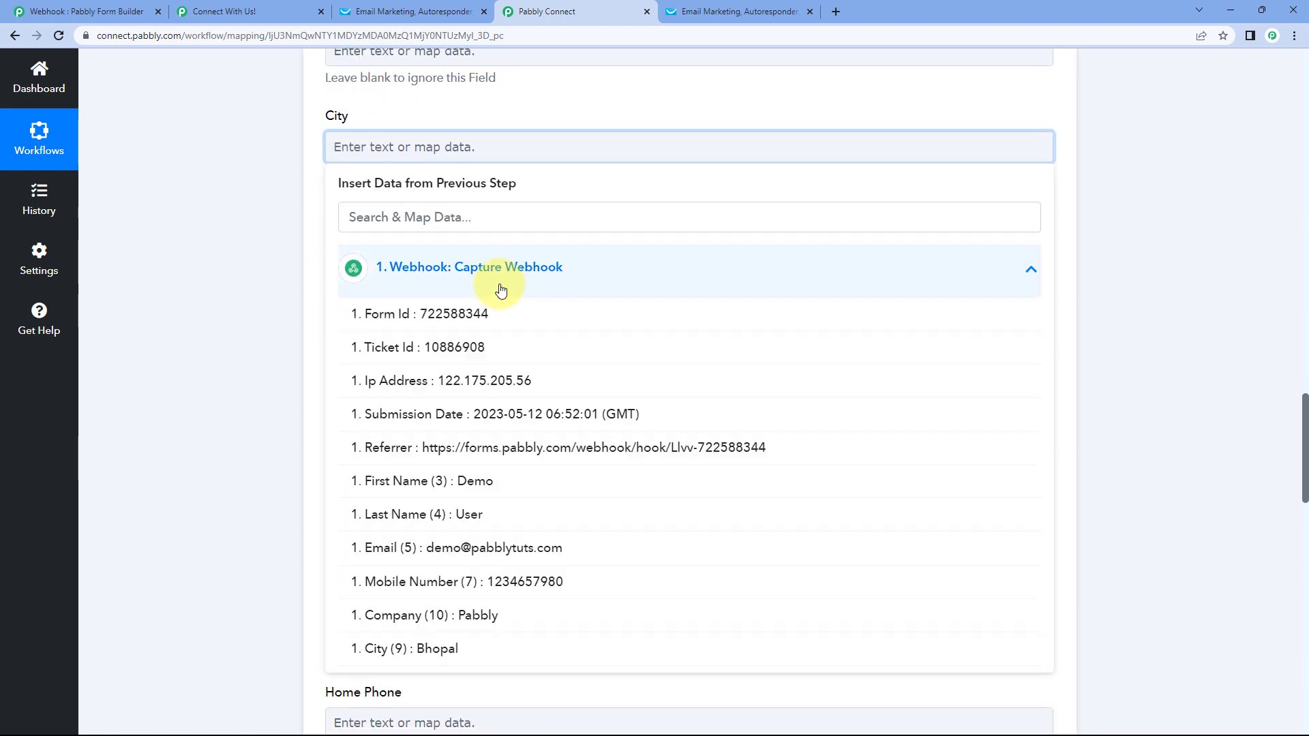
{"action": "left_click", "coordinate": [468, 647]}
{"action": "left_click", "coordinate": [271, 237]}
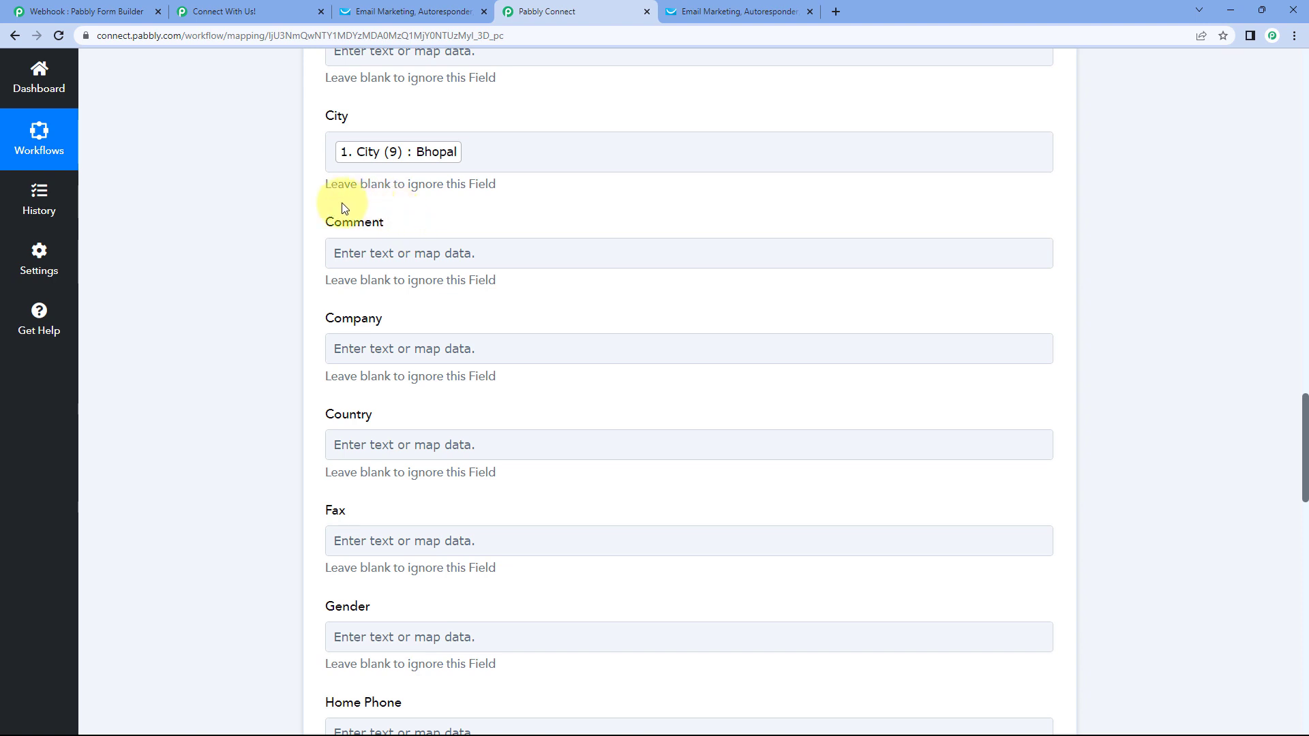
{"action": "left_click", "coordinate": [495, 238]}
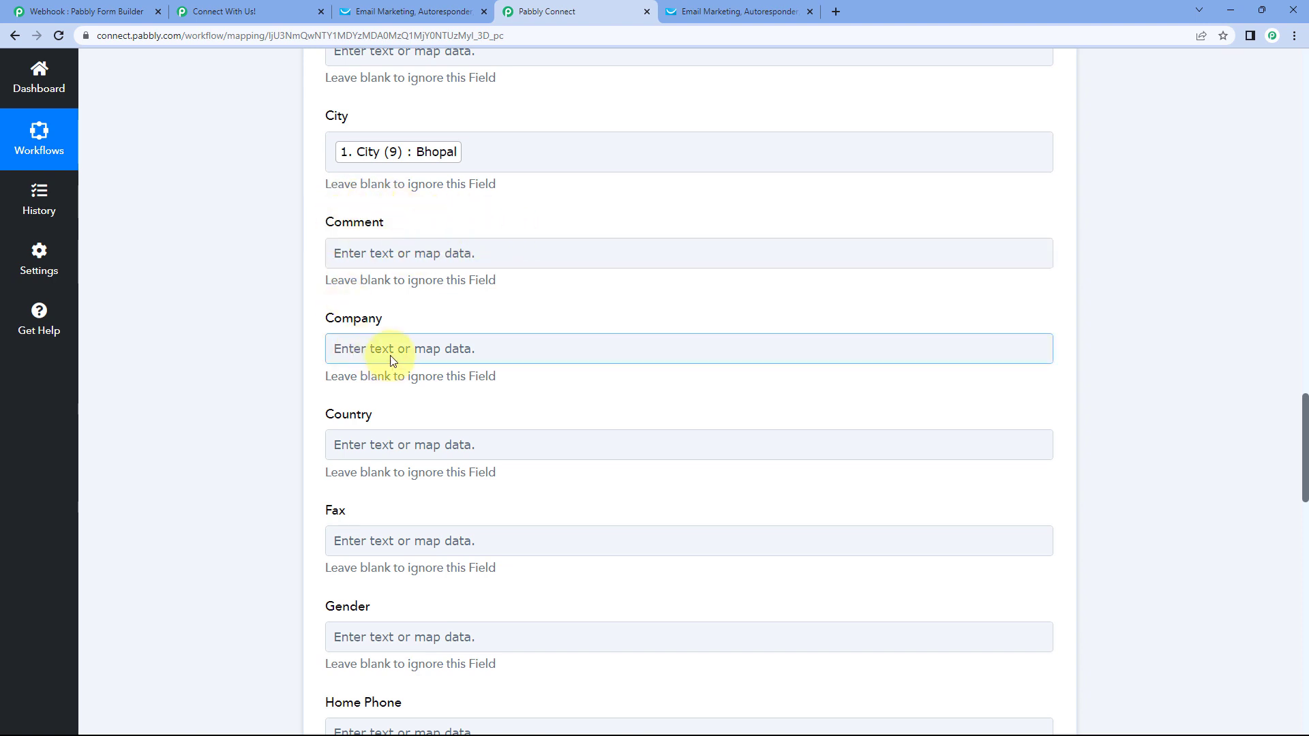
- Map Company to the webhook's Company (10) field
{"action": "left_click", "coordinate": [358, 348]}
{"action": "left_click", "coordinate": [485, 282]}
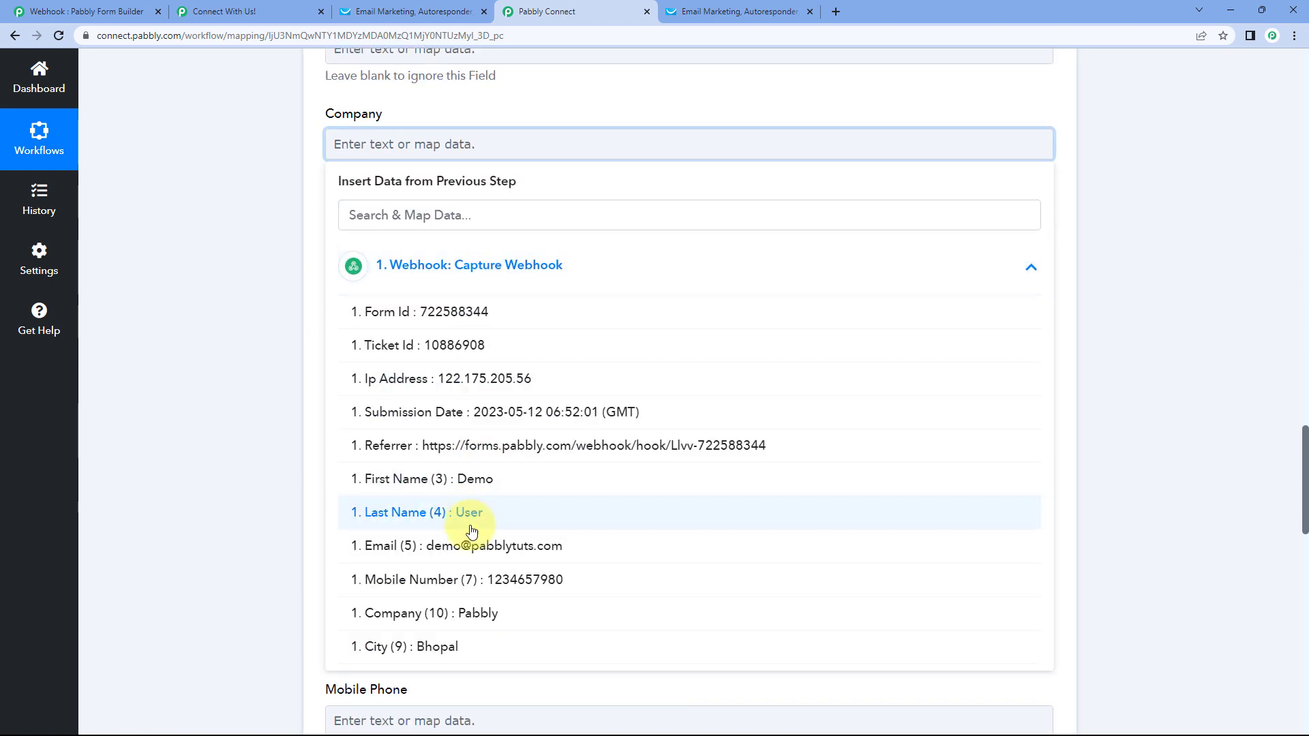
{"action": "left_click", "coordinate": [467, 624]}
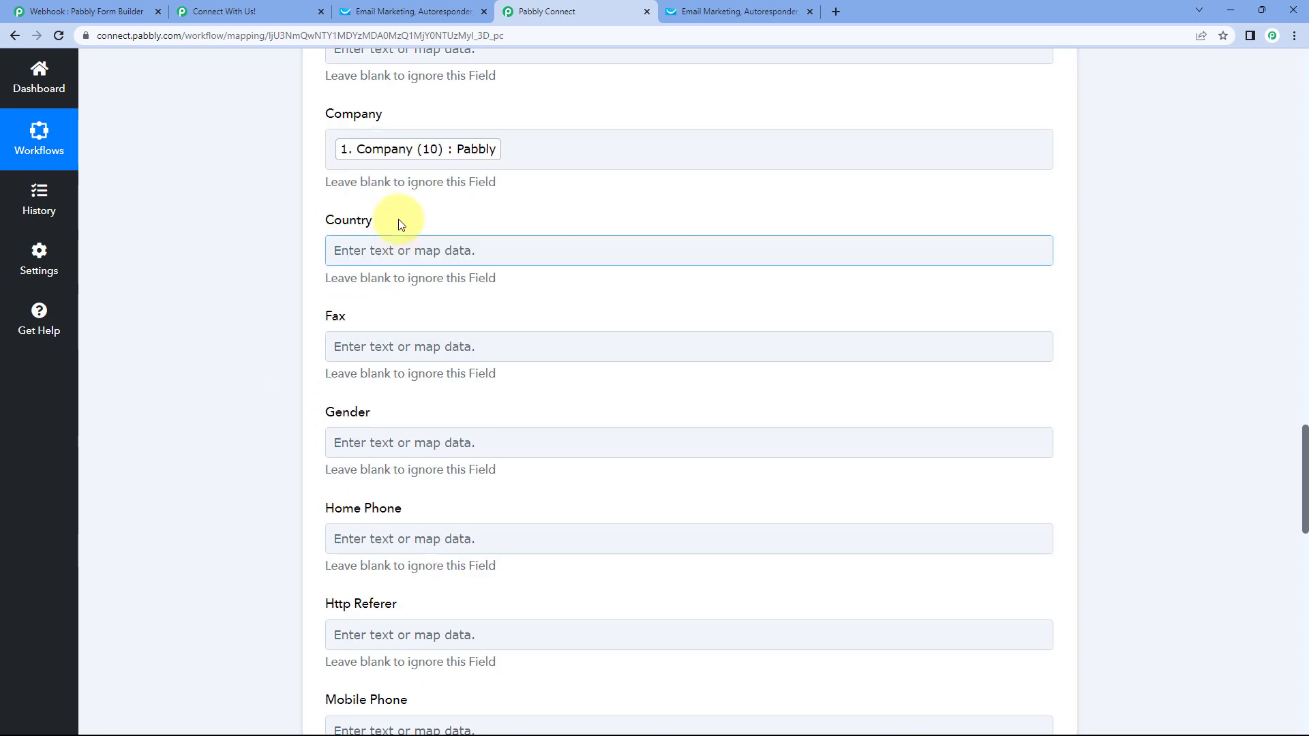
{"action": "scroll", "coordinate": [344, 252], "scroll_direction": "down", "scroll_amount": 1}
{"action": "left_click", "coordinate": [351, 263]}
{"action": "scroll", "coordinate": [350, 264], "scroll_direction": "down", "scroll_amount": 4}
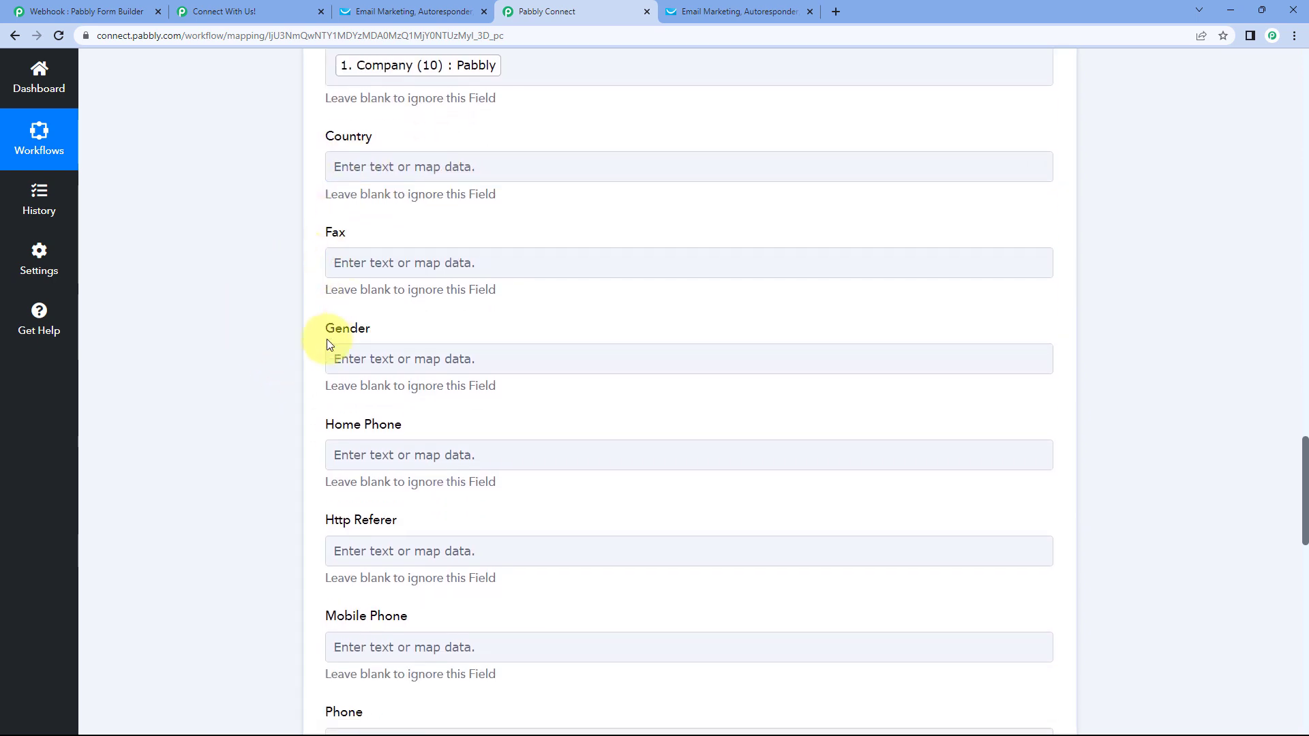
{"action": "scroll", "coordinate": [355, 355], "scroll_direction": "down", "scroll_amount": 1}
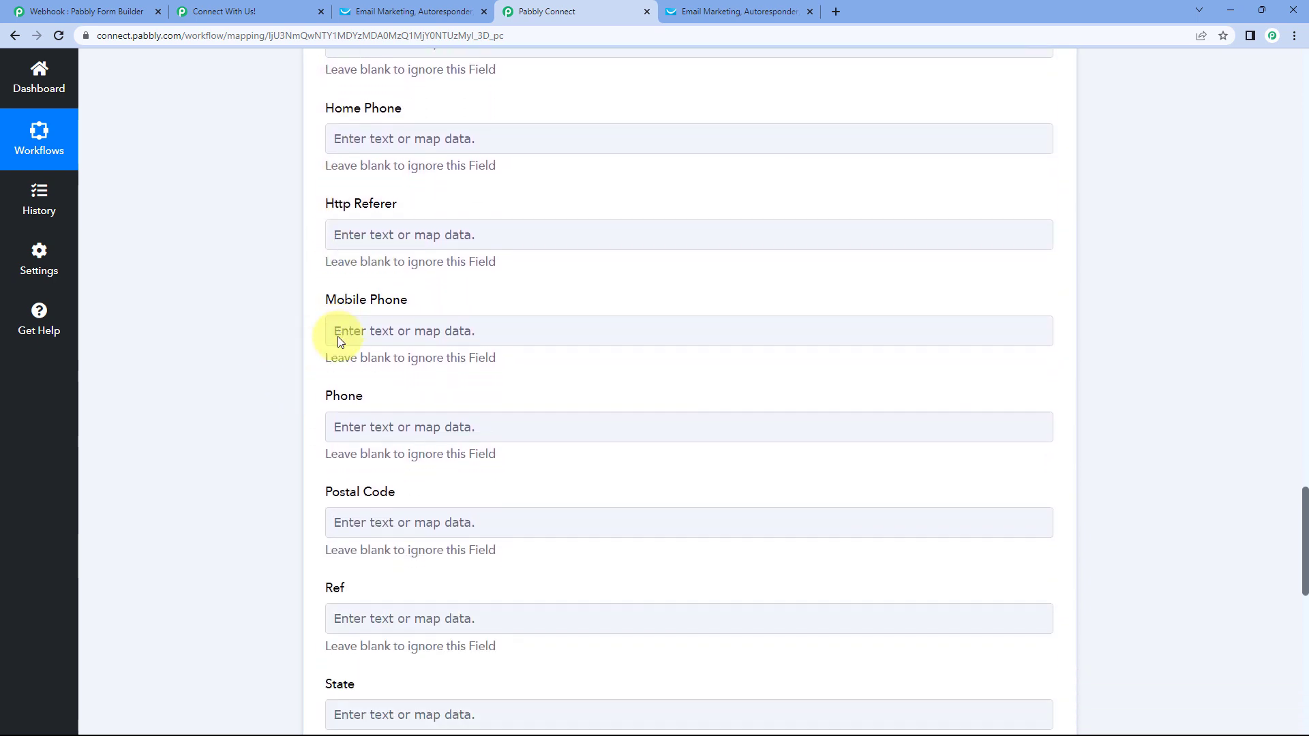
- Map Mobile Phone to the webhook's Mobile Number (7) field
{"action": "left_click", "coordinate": [365, 321]}
{"action": "scroll", "coordinate": [345, 371], "scroll_direction": "down", "scroll_amount": 2}
{"action": "left_click", "coordinate": [470, 315]}
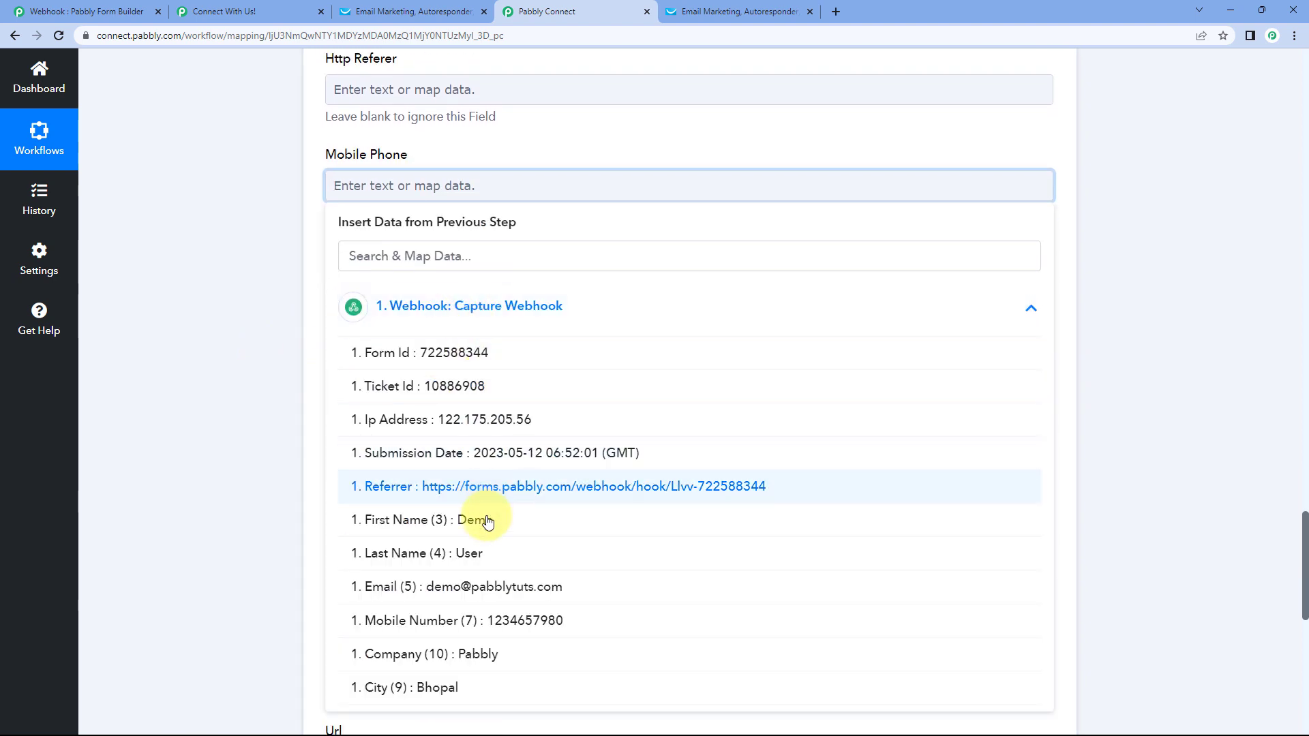
{"action": "left_click", "coordinate": [478, 621]}
{"action": "left_click", "coordinate": [285, 356]}
{"action": "scroll", "coordinate": [286, 360], "scroll_direction": "down", "scroll_amount": 3}
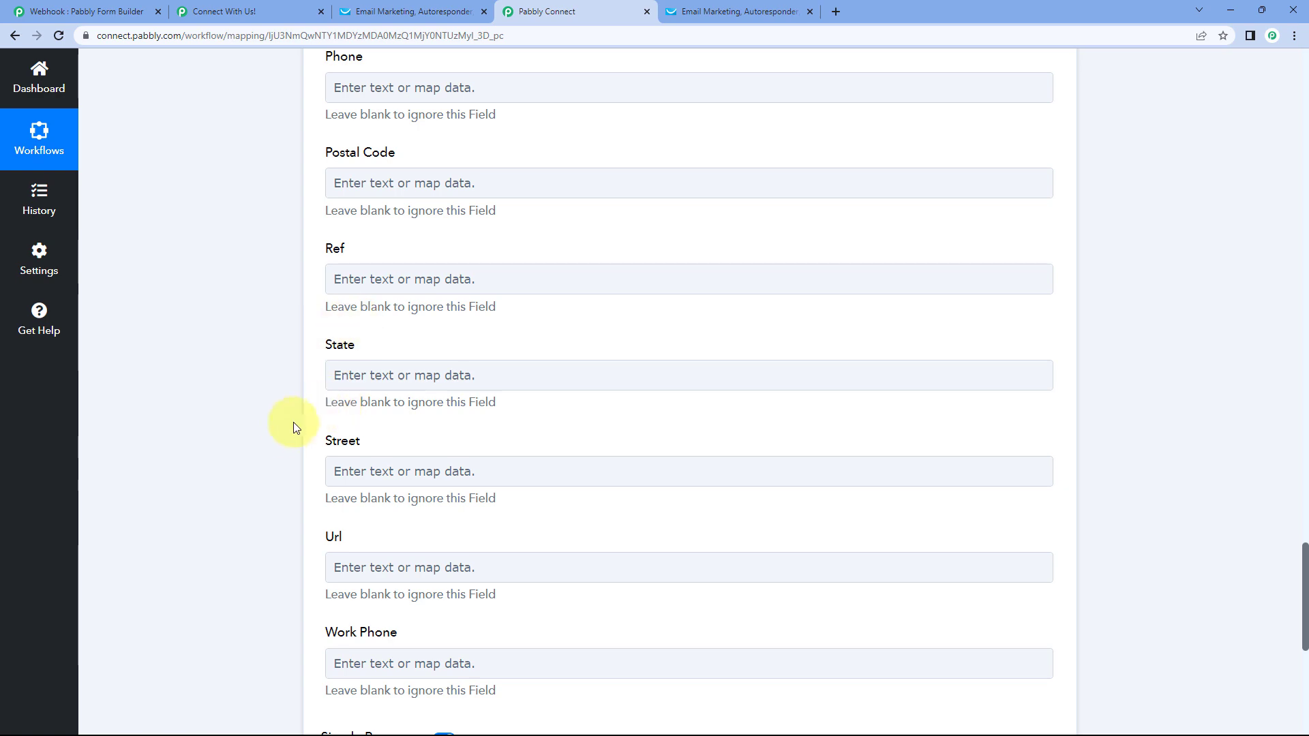
{"action": "scroll", "coordinate": [293, 419], "scroll_direction": "down", "scroll_amount": 3}
{"action": "scroll", "coordinate": [300, 362], "scroll_direction": "up", "scroll_amount": 8}
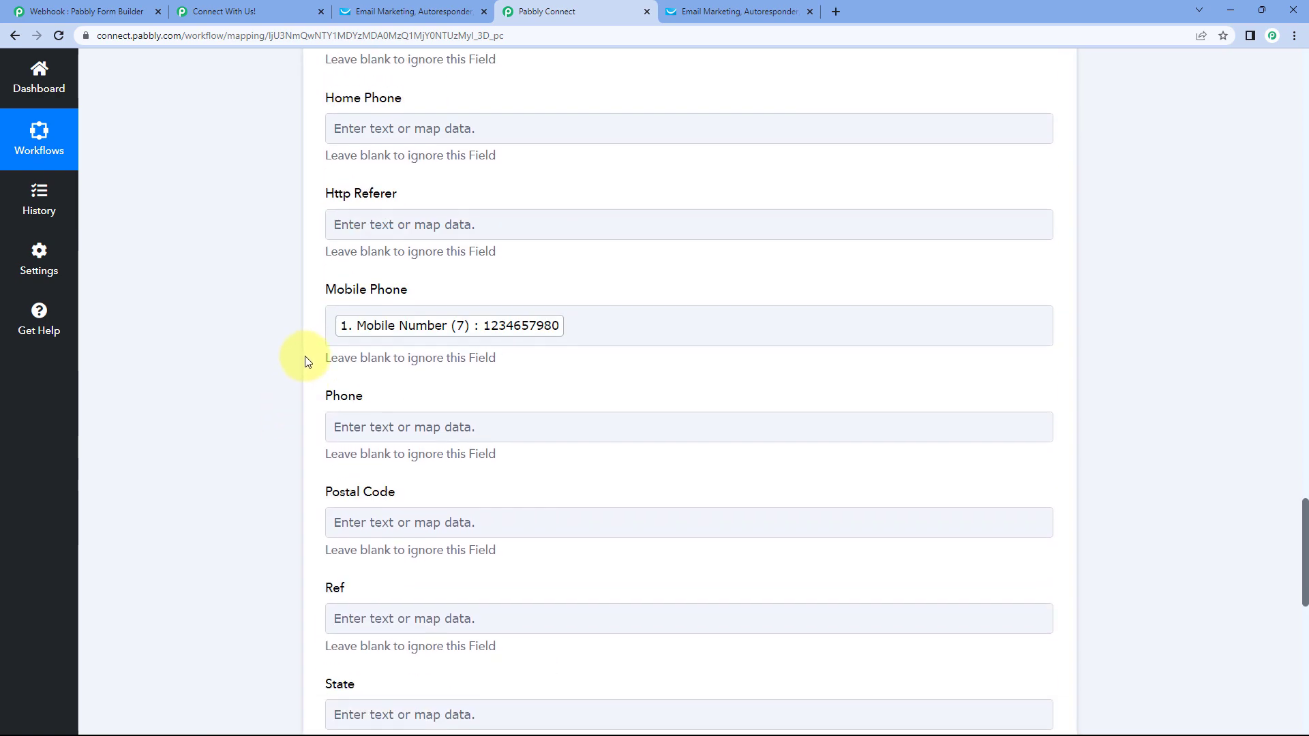
{"action": "scroll", "coordinate": [305, 362], "scroll_direction": "up", "scroll_amount": 5}
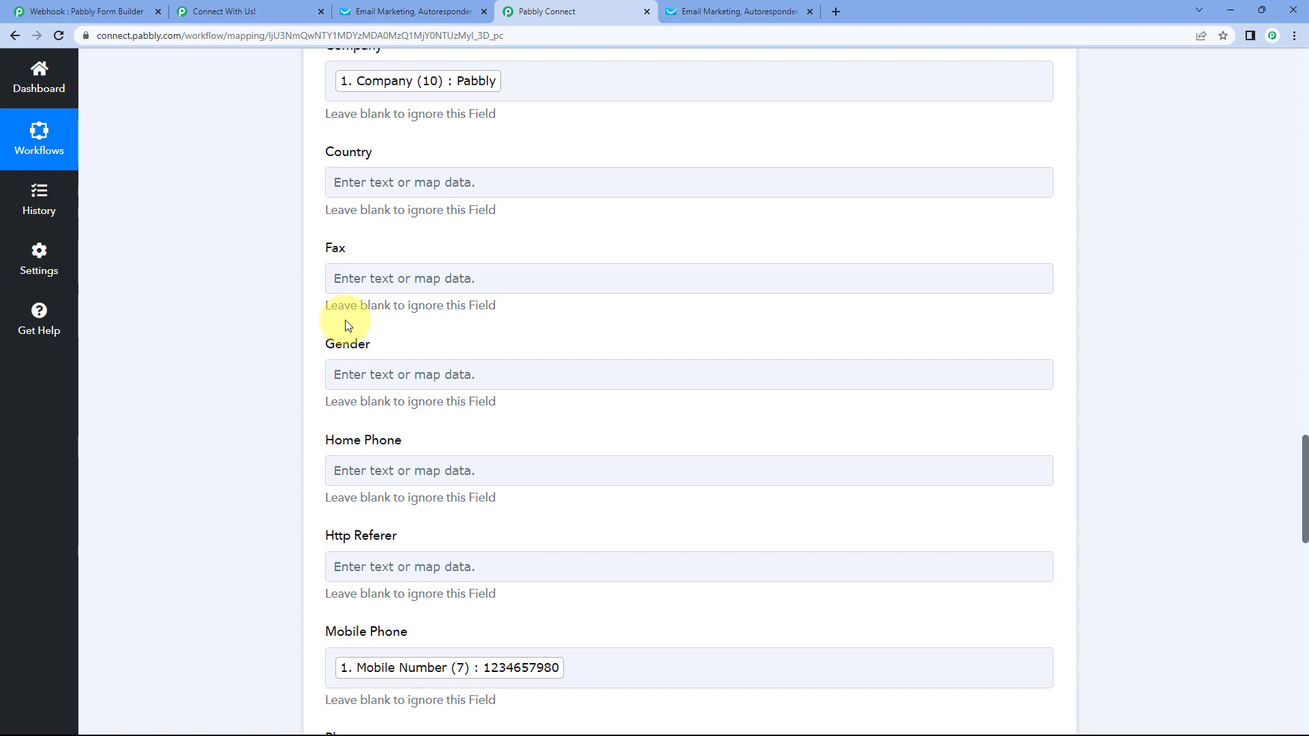
- Save the Create Contact step and send a test request, getting HTTP 202 back
{"action": "left_click", "coordinate": [434, 190]}
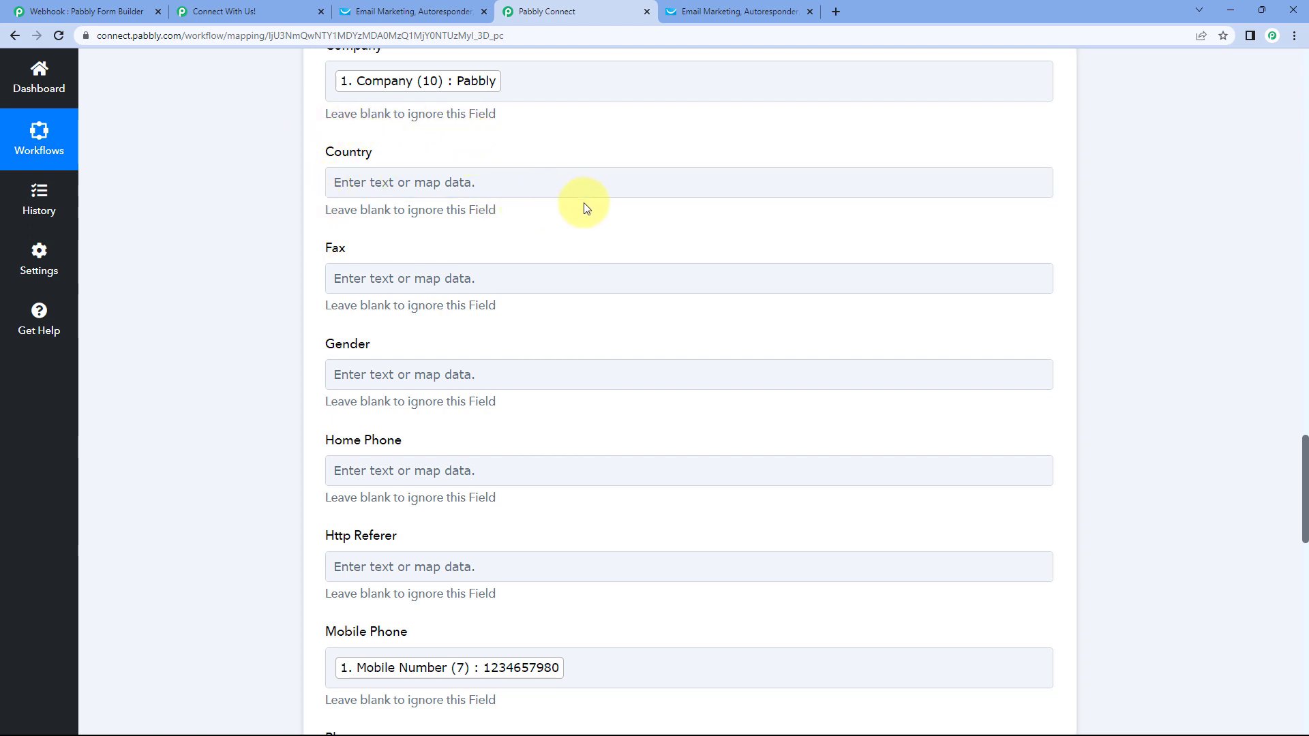
{"action": "scroll", "coordinate": [387, 180], "scroll_direction": "down", "scroll_amount": 2}
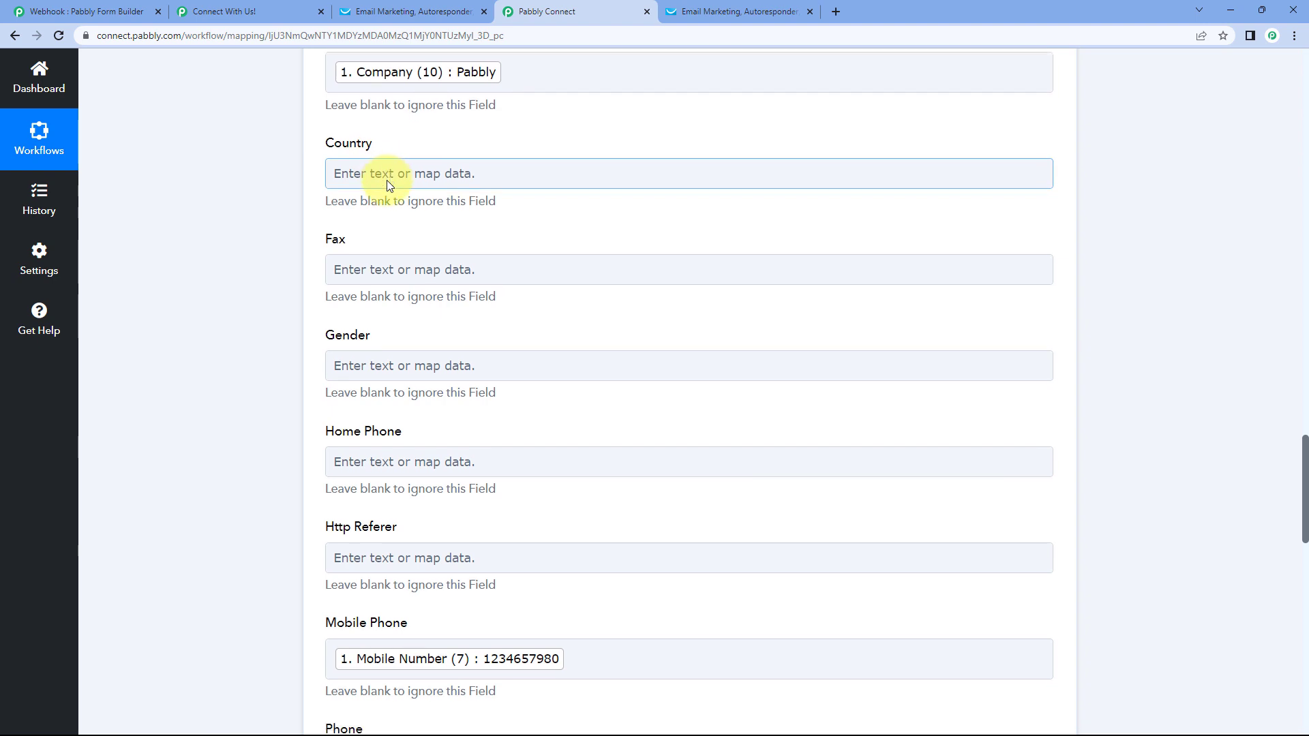
{"action": "scroll", "coordinate": [433, 237], "scroll_direction": "down", "scroll_amount": 2}
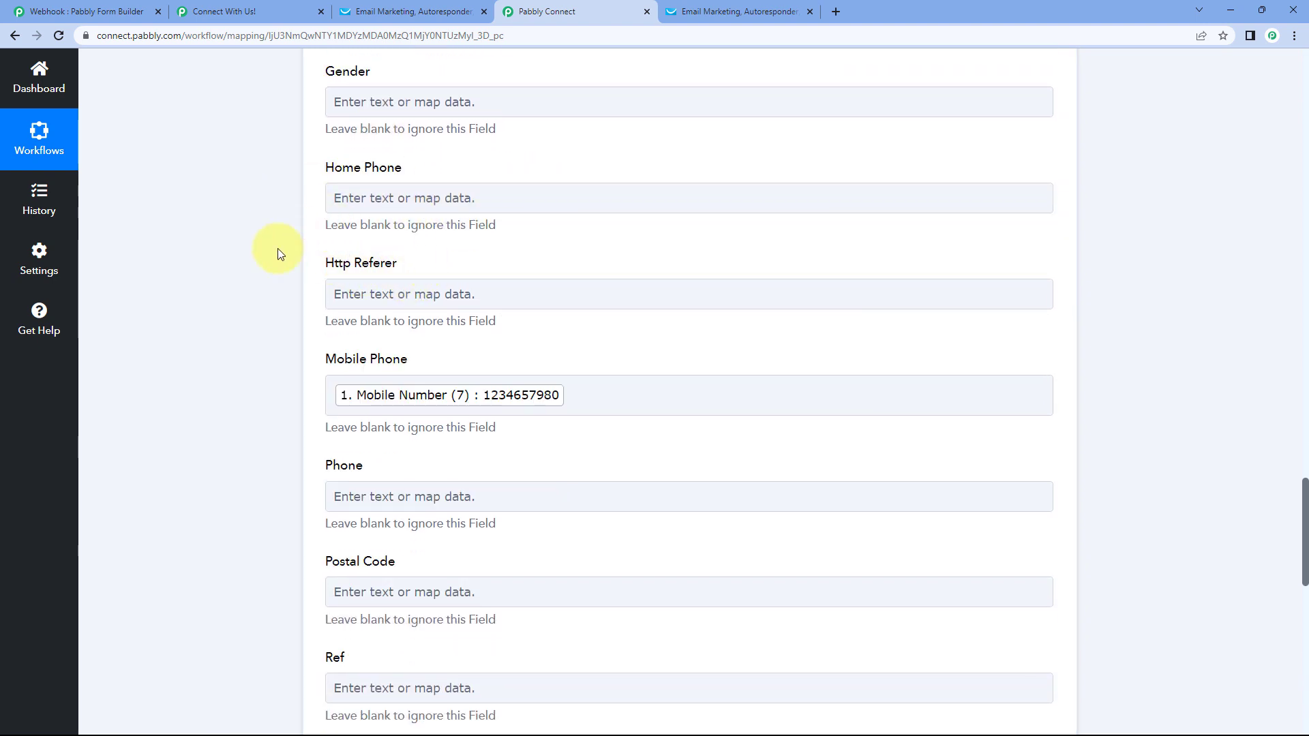
{"action": "scroll", "coordinate": [288, 269], "scroll_direction": "down", "scroll_amount": 12}
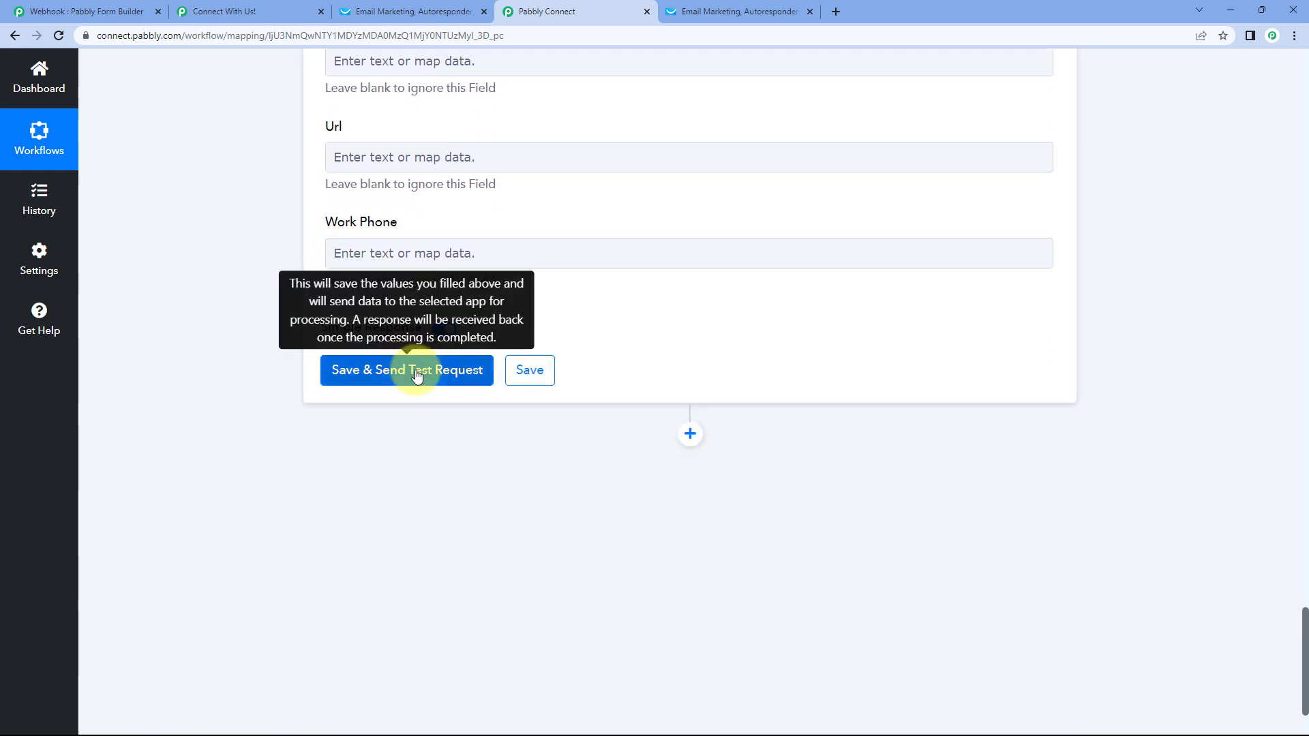
{"action": "left_click", "coordinate": [418, 376]}
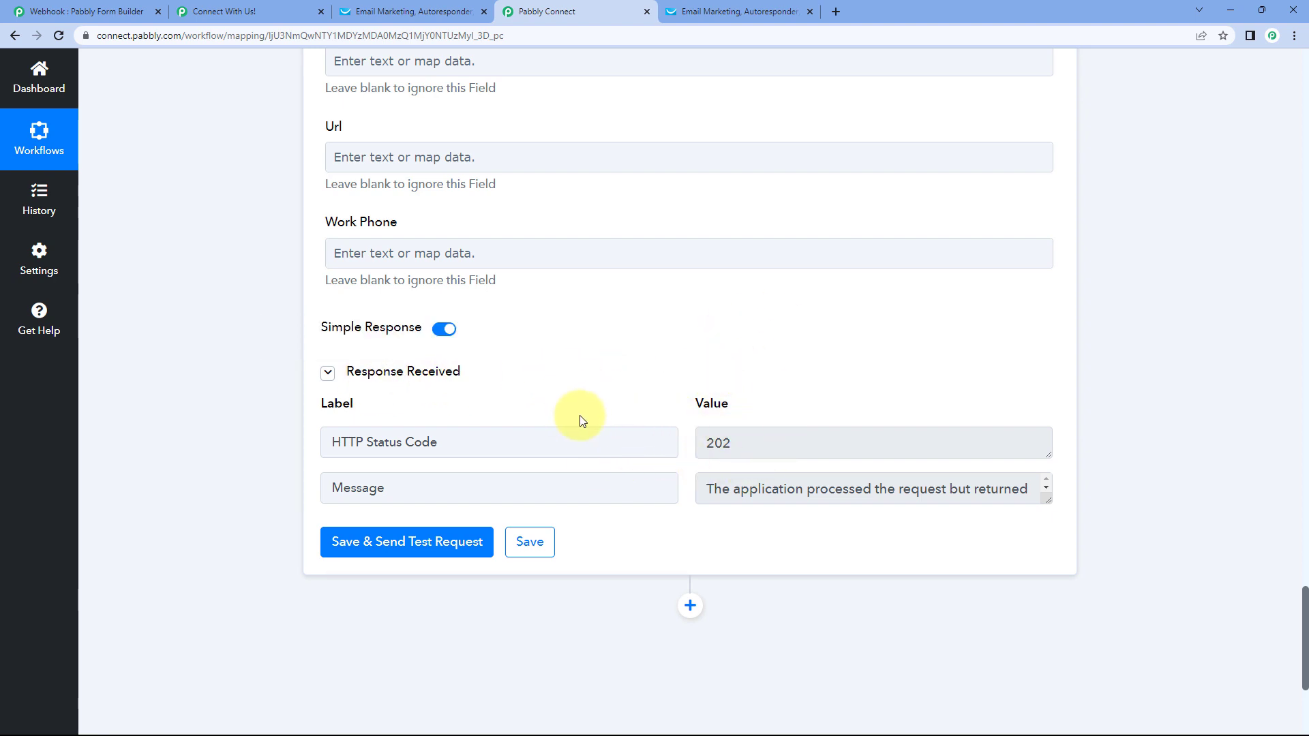
{"action": "scroll", "coordinate": [549, 401], "scroll_direction": "up", "scroll_amount": 10}
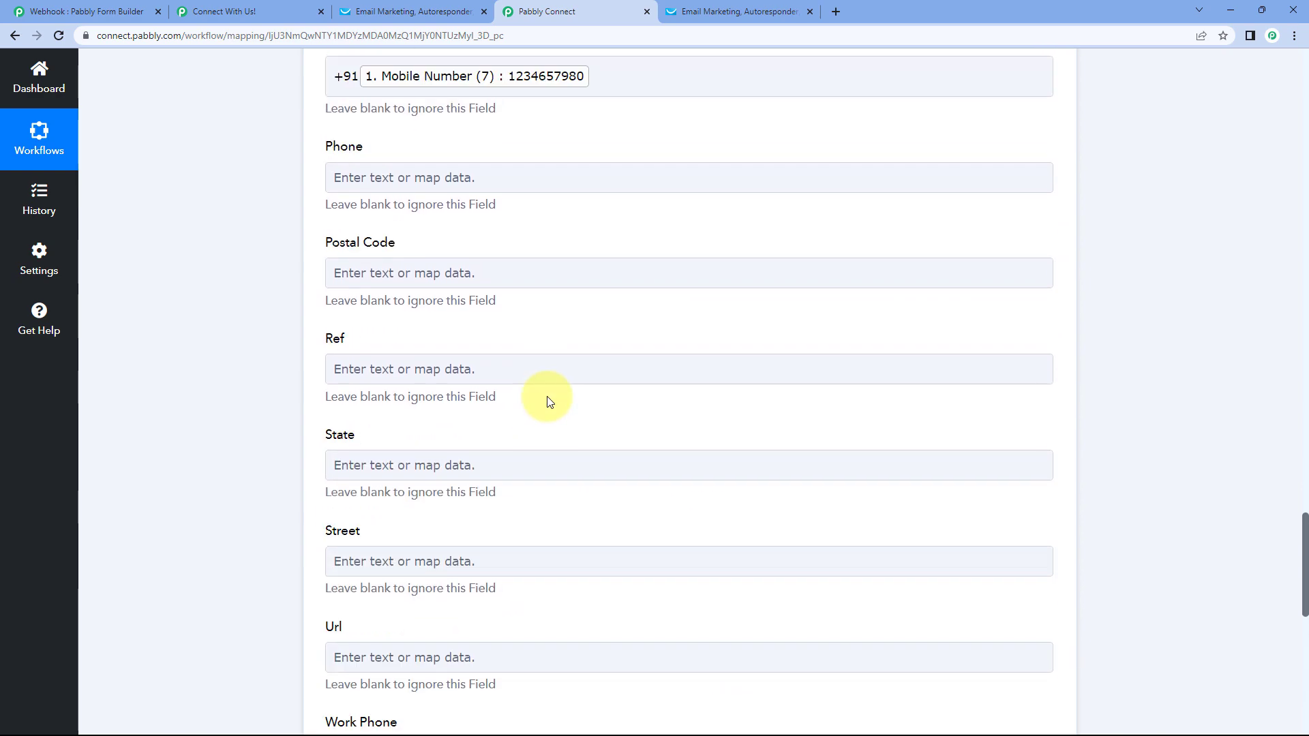
{"action": "scroll", "coordinate": [496, 251], "scroll_direction": "up", "scroll_amount": 15}
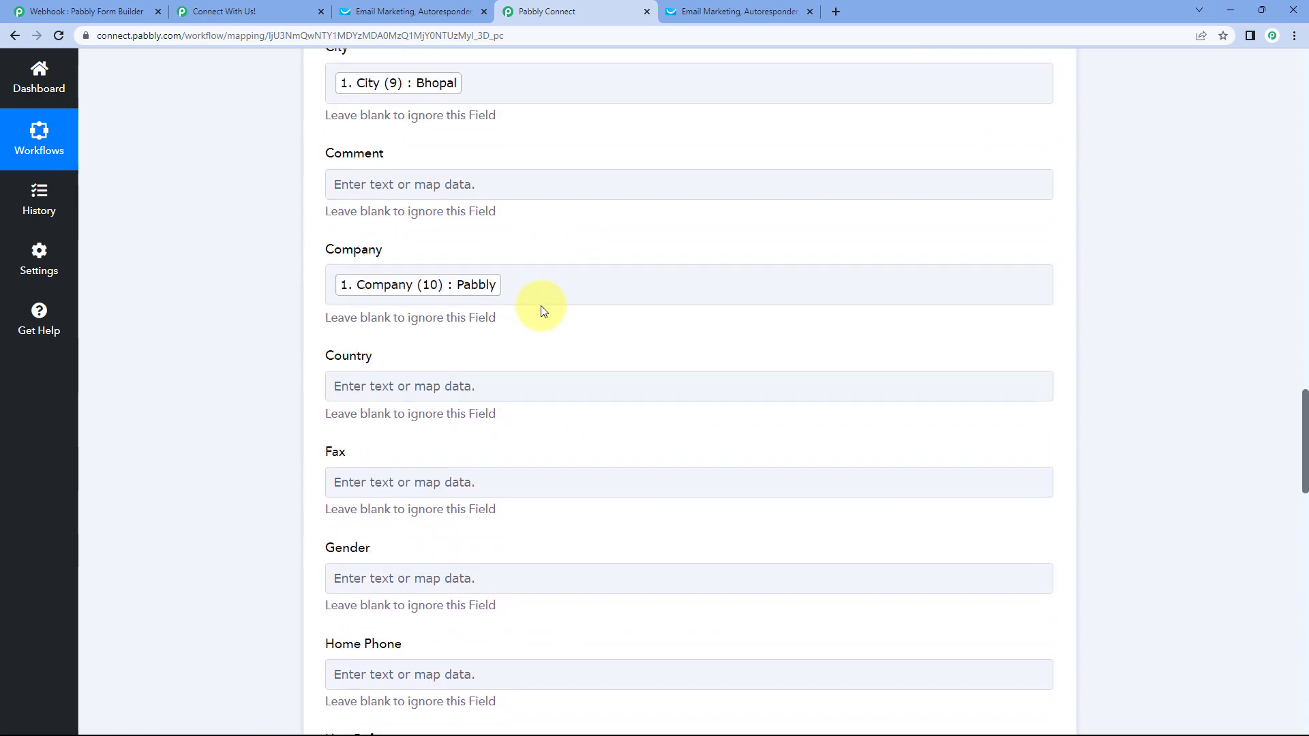
{"action": "scroll", "coordinate": [489, 343], "scroll_direction": "up", "scroll_amount": 15}
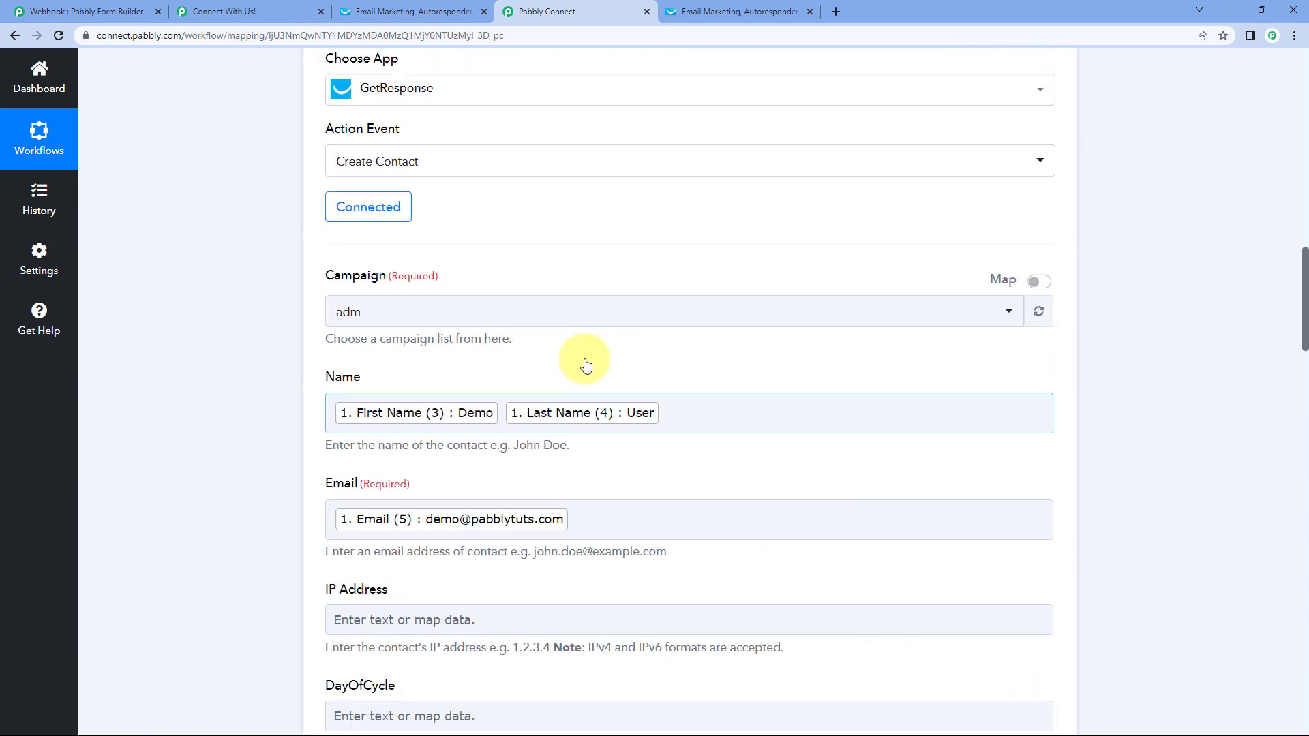
{"action": "scroll", "coordinate": [689, 204], "scroll_direction": "up", "scroll_amount": 1}
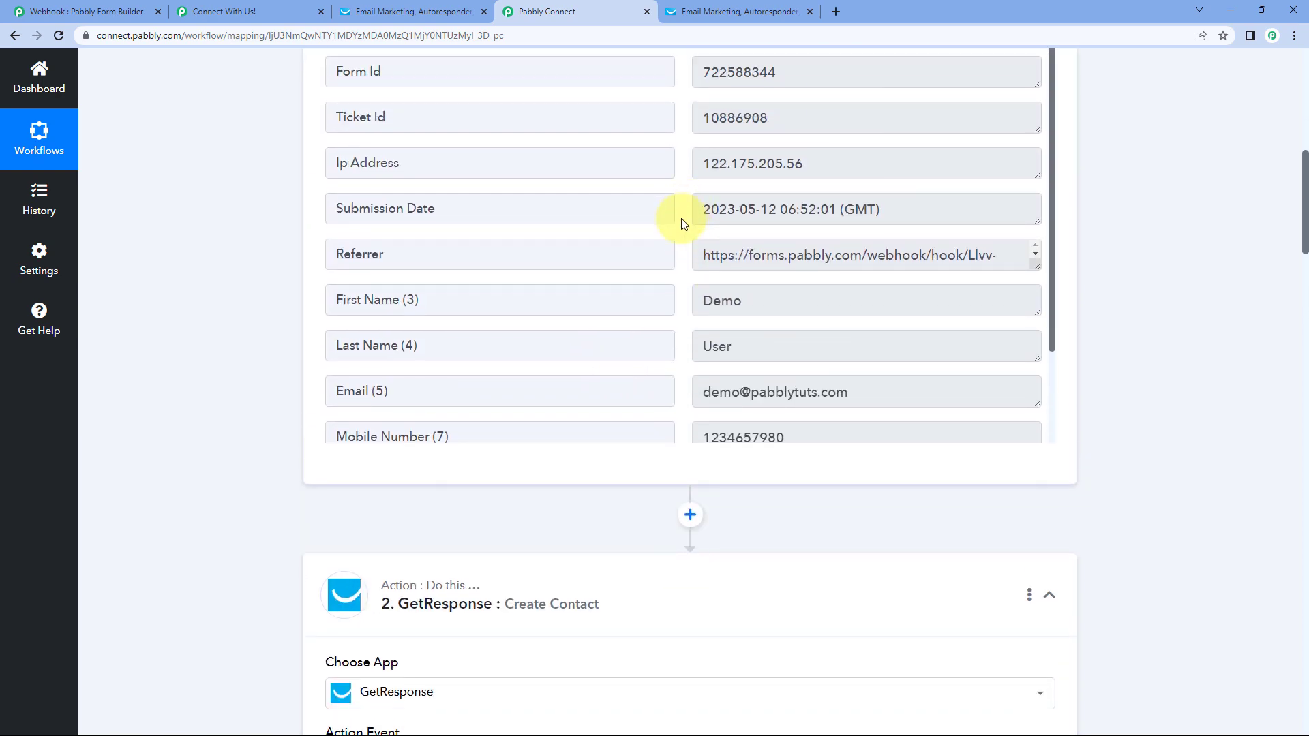
{"action": "scroll", "coordinate": [273, 364], "scroll_direction": "down", "scroll_amount": 10}
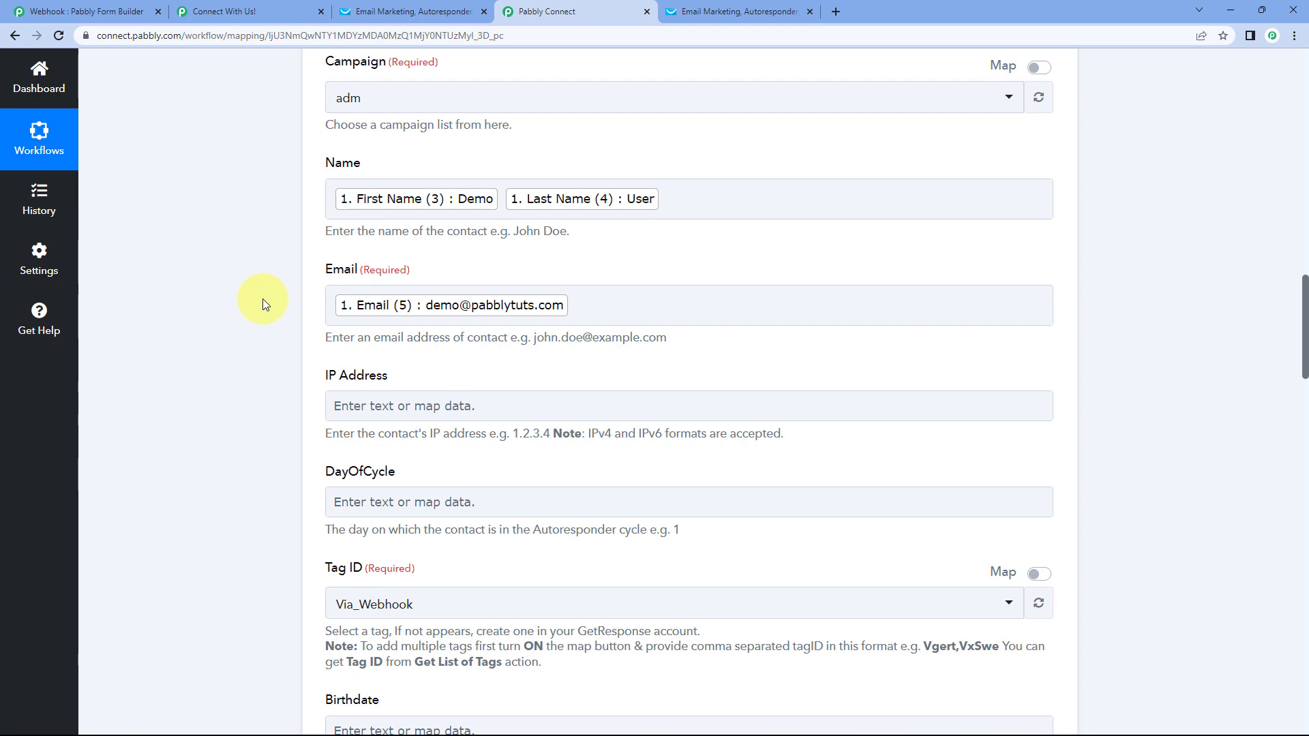
- Open the newly added contact's details from GetResponse's full contacts list
{"action": "left_click", "coordinate": [388, 11]}
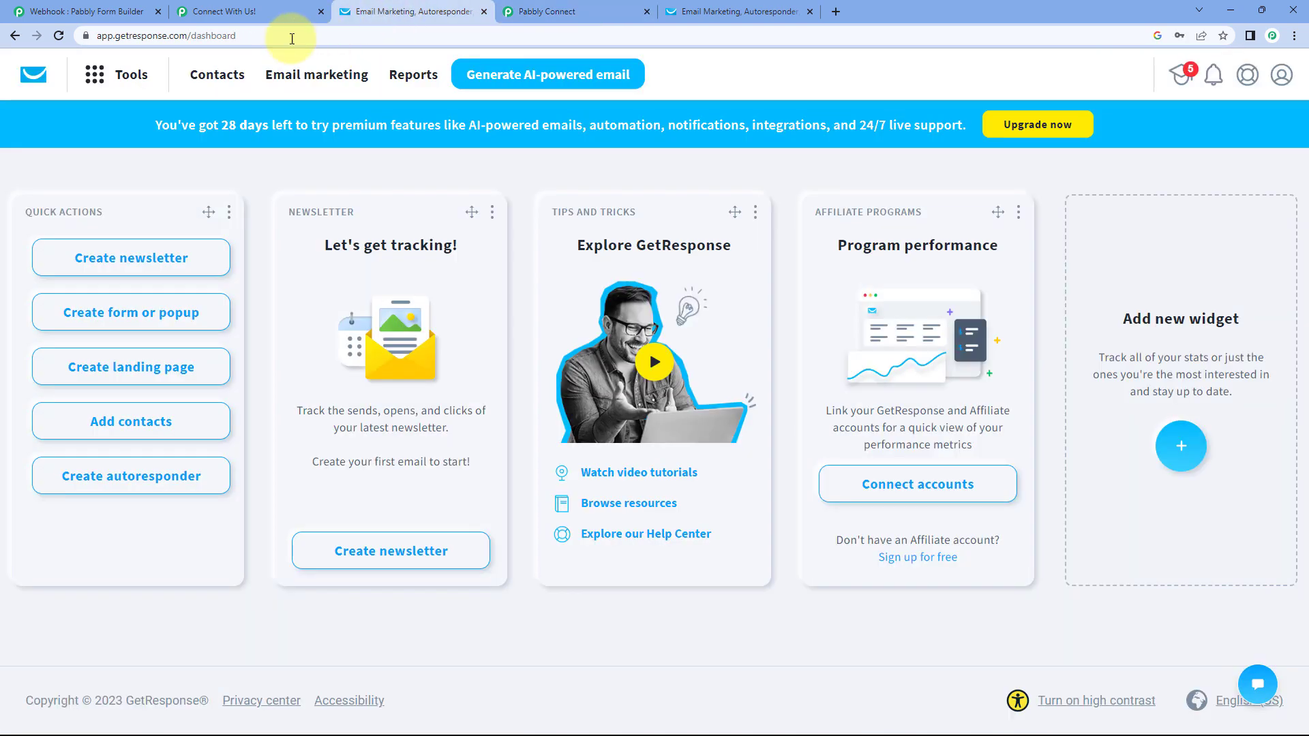
{"action": "left_click", "coordinate": [227, 79]}
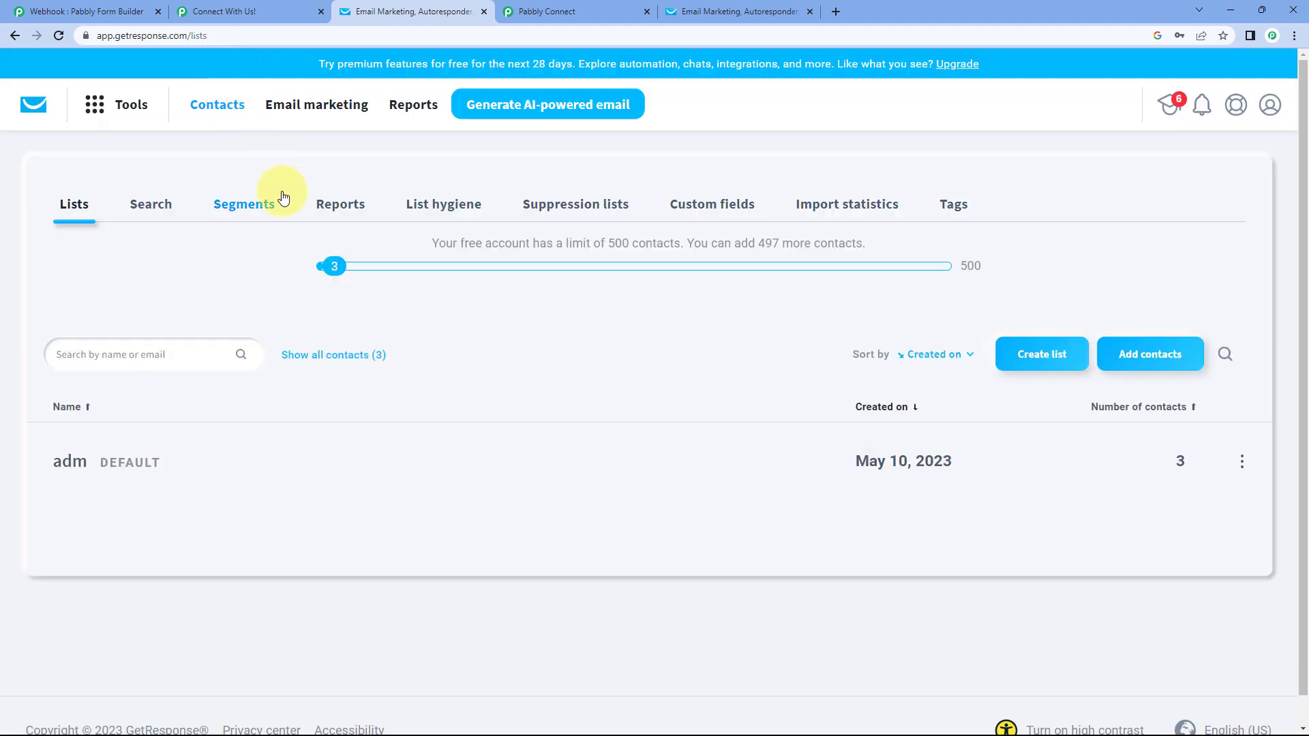
{"action": "left_click", "coordinate": [325, 356]}
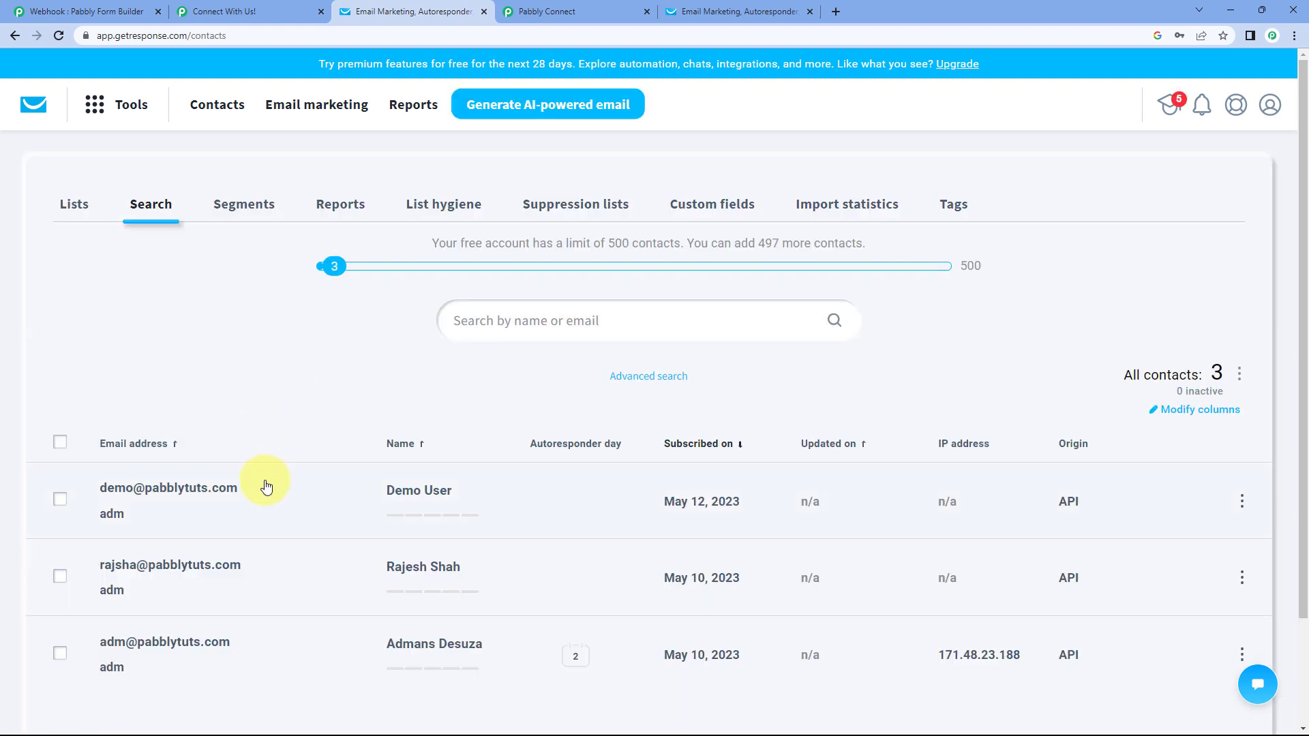
{"action": "left_click", "coordinate": [417, 482]}
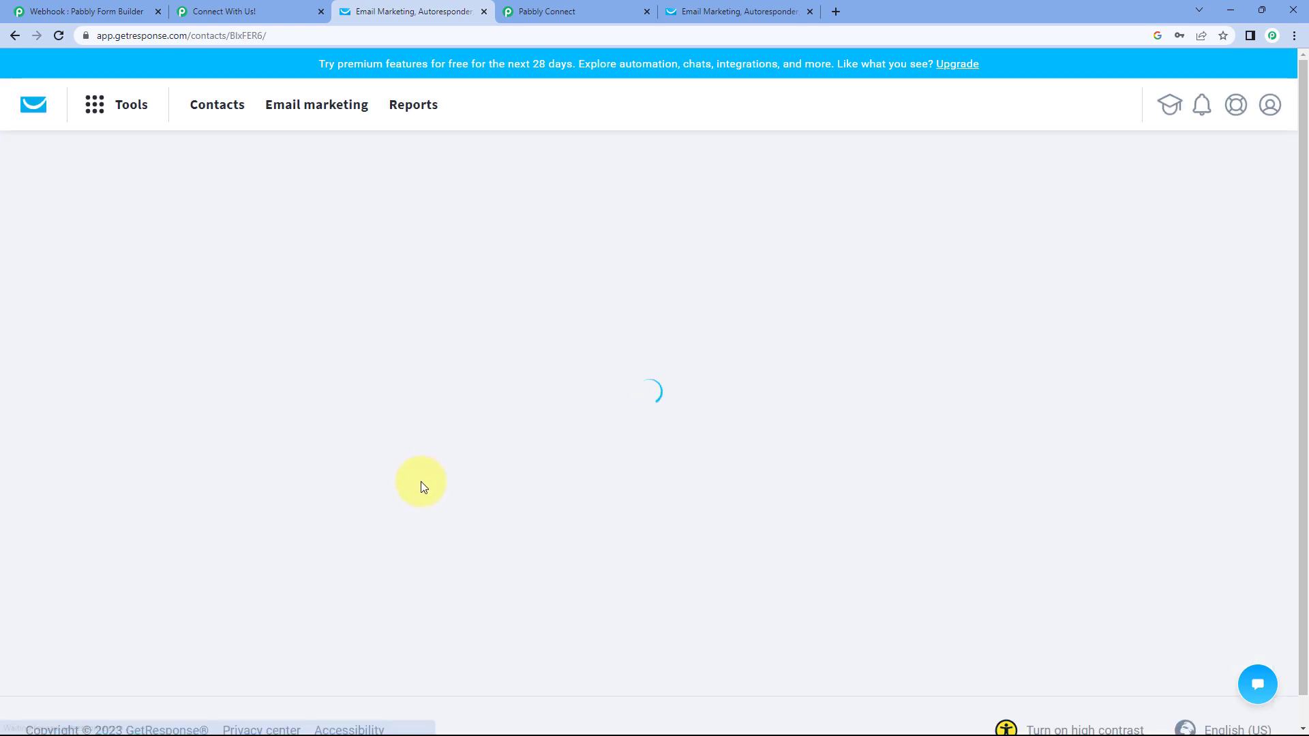
{"action": "scroll", "coordinate": [545, 345], "scroll_direction": "down", "scroll_amount": 2}
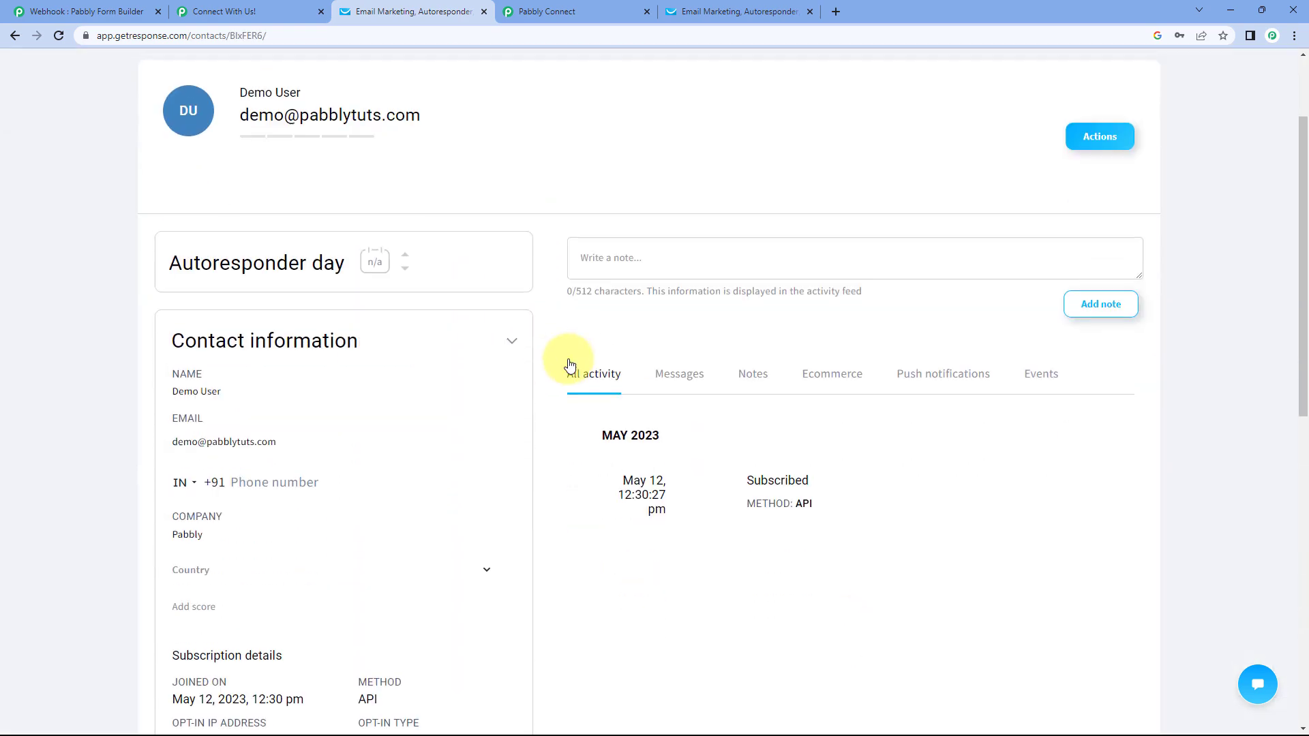
- Compare with the form confirmation and highlight the contact's joined date, company Pabbly, email and name
{"action": "left_click", "coordinate": [195, 8]}
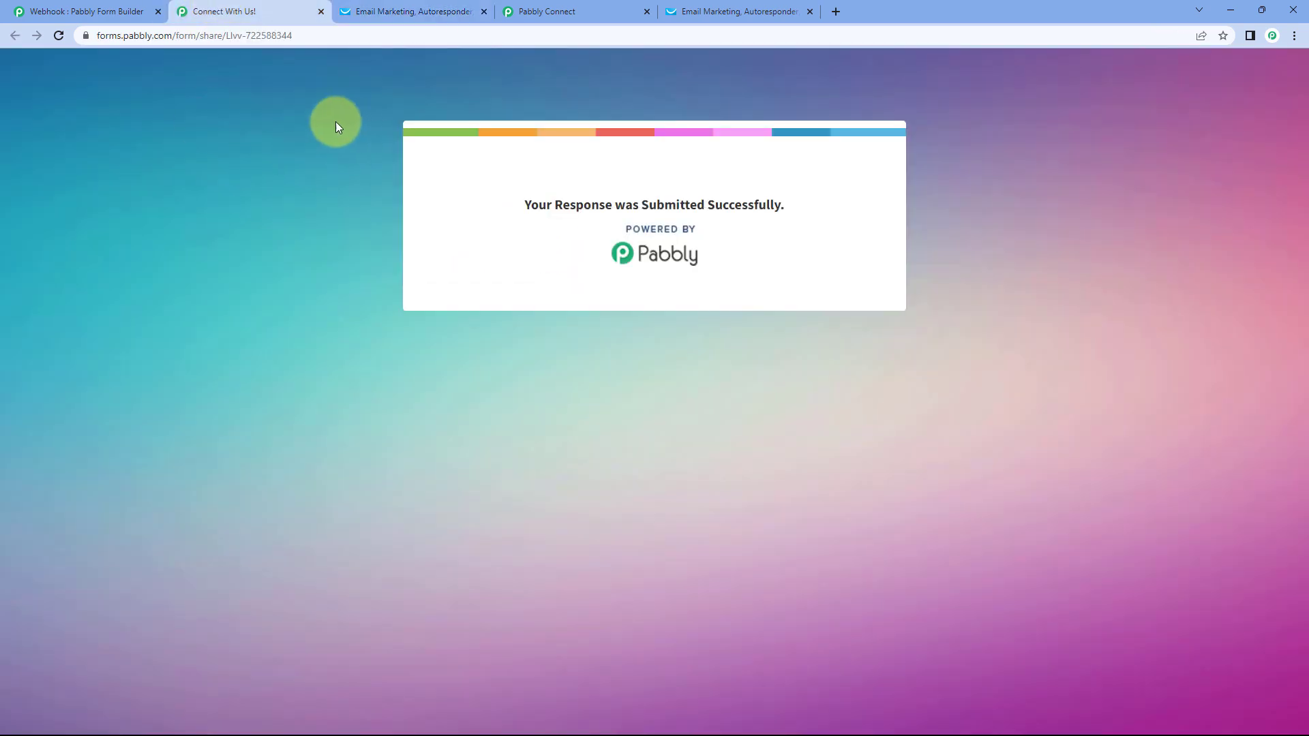
{"action": "left_click", "coordinate": [409, 12]}
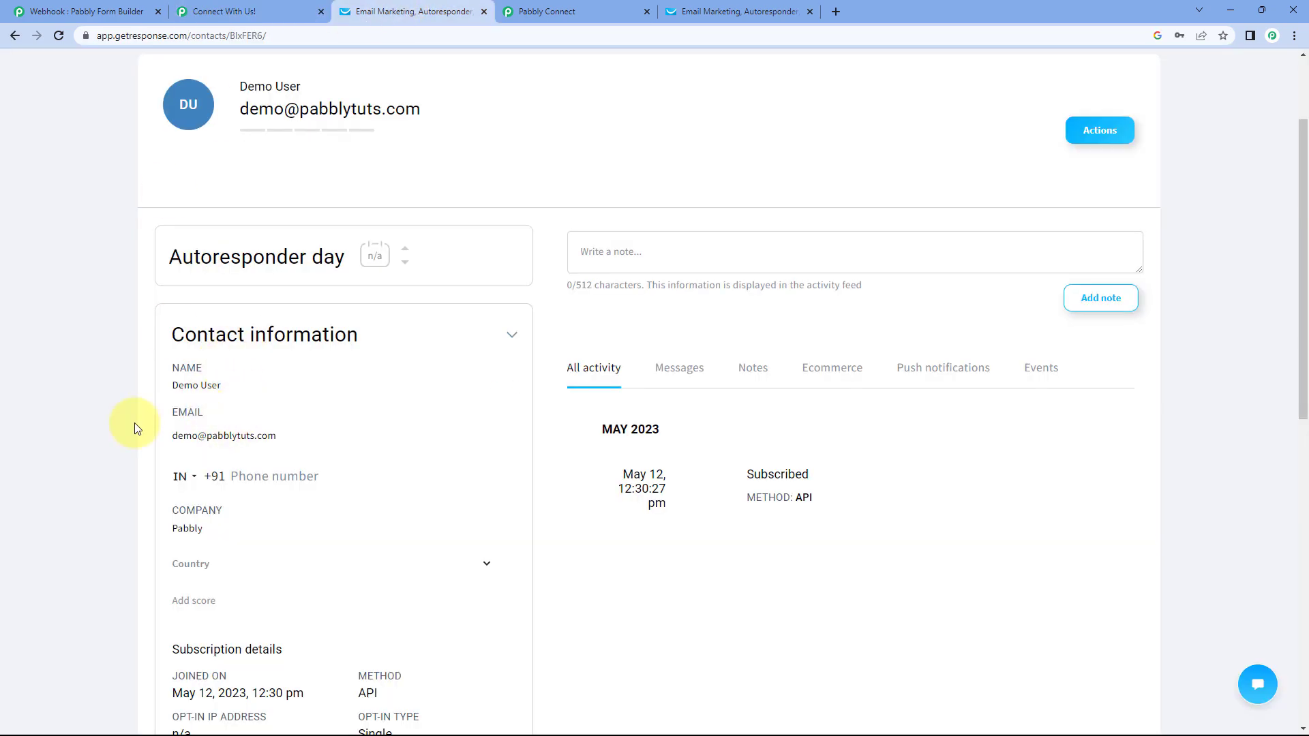
{"action": "scroll", "coordinate": [136, 420], "scroll_direction": "down", "scroll_amount": 1}
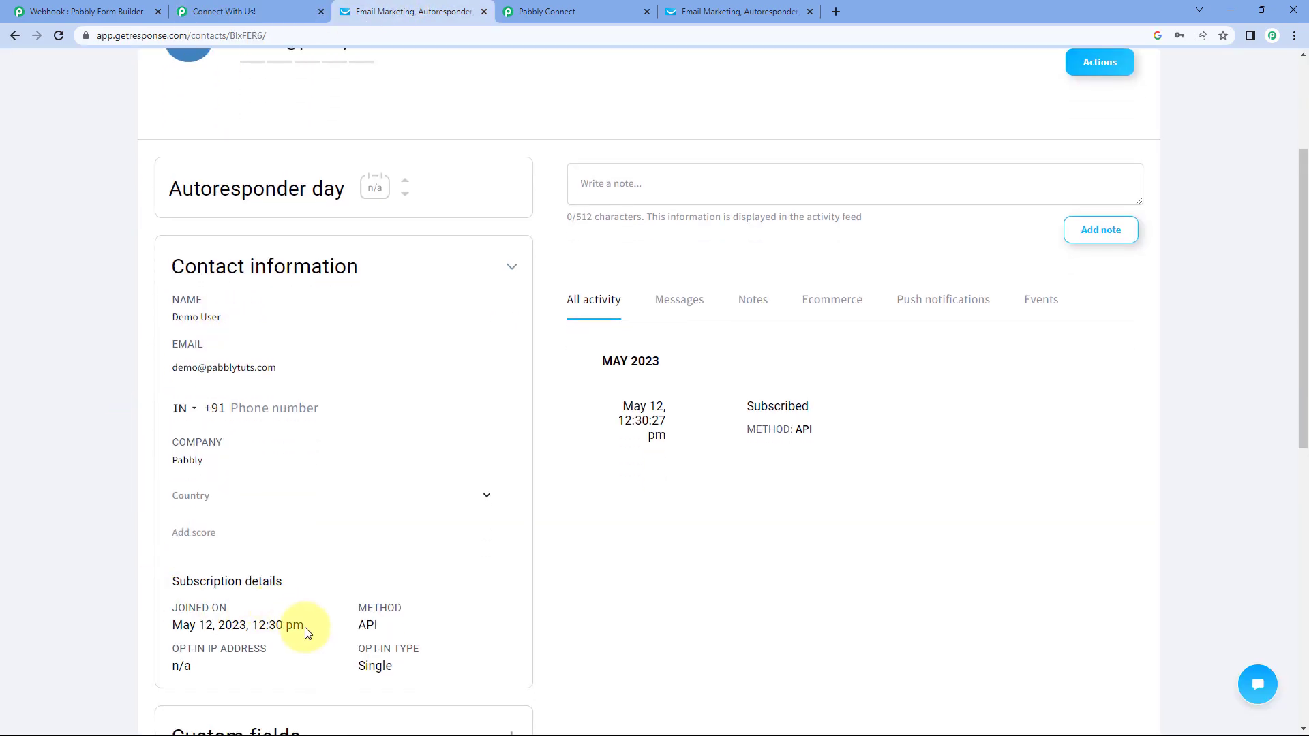
{"action": "left_click_drag", "start_coordinate": [305, 633], "coordinate": [152, 598]}
{"action": "left_click", "coordinate": [175, 575]}
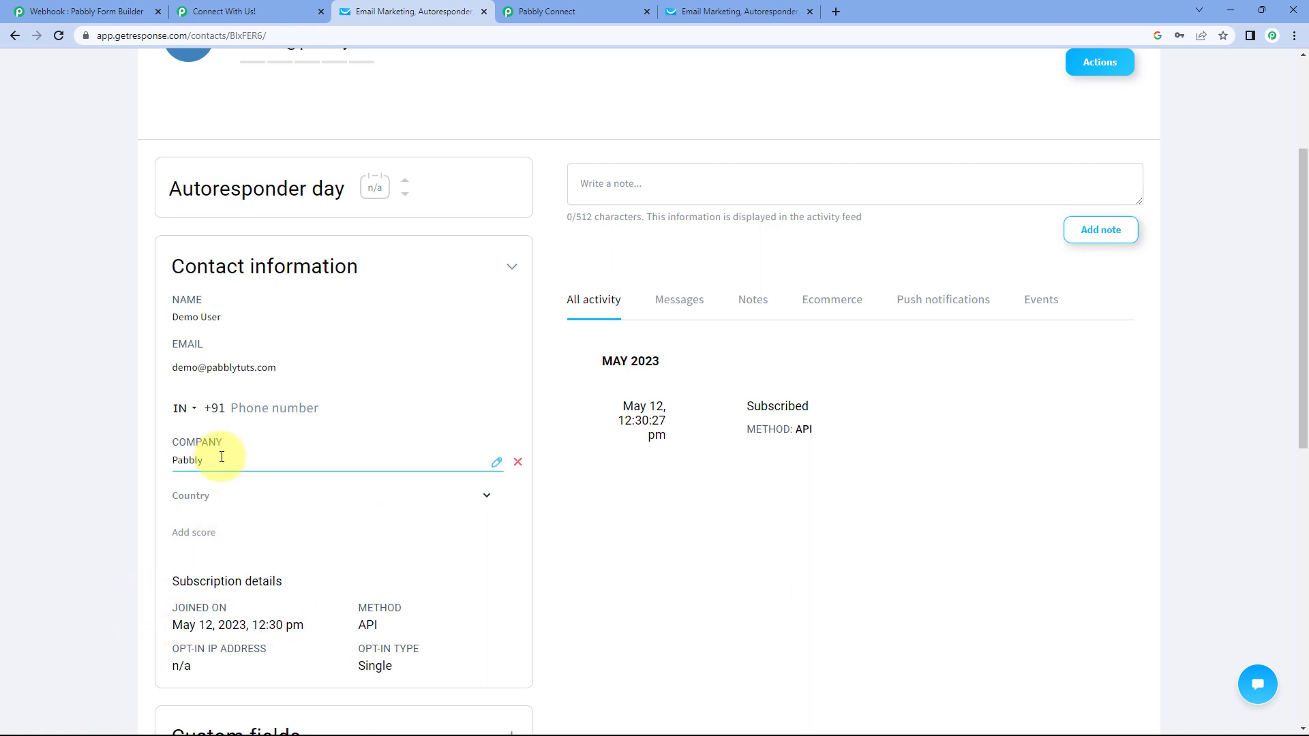
{"action": "left_click_drag", "start_coordinate": [221, 457], "coordinate": [141, 447]}
{"action": "left_click_drag", "start_coordinate": [313, 357], "coordinate": [164, 354]}
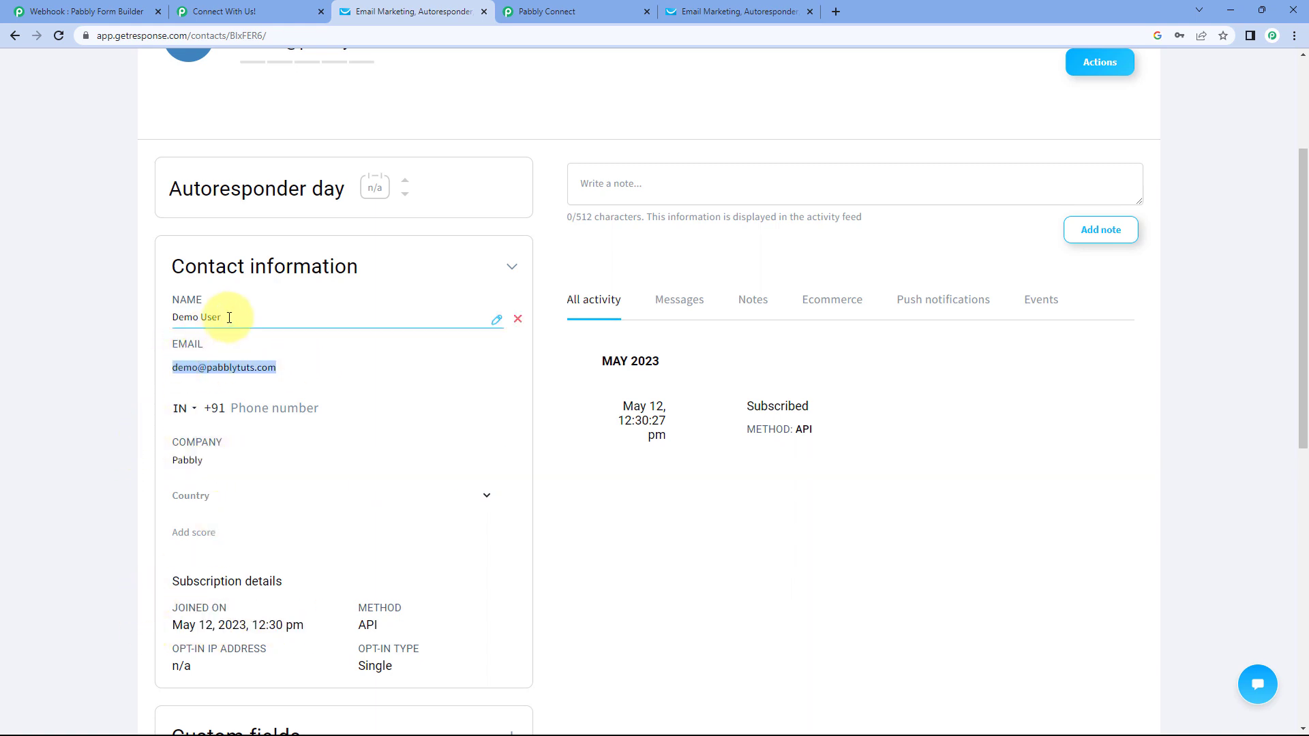
{"action": "left_click_drag", "start_coordinate": [229, 317], "coordinate": [146, 327]}
{"action": "left_click", "coordinate": [153, 329]}
{"action": "scroll", "coordinate": [604, 429], "scroll_direction": "up", "scroll_amount": 3}
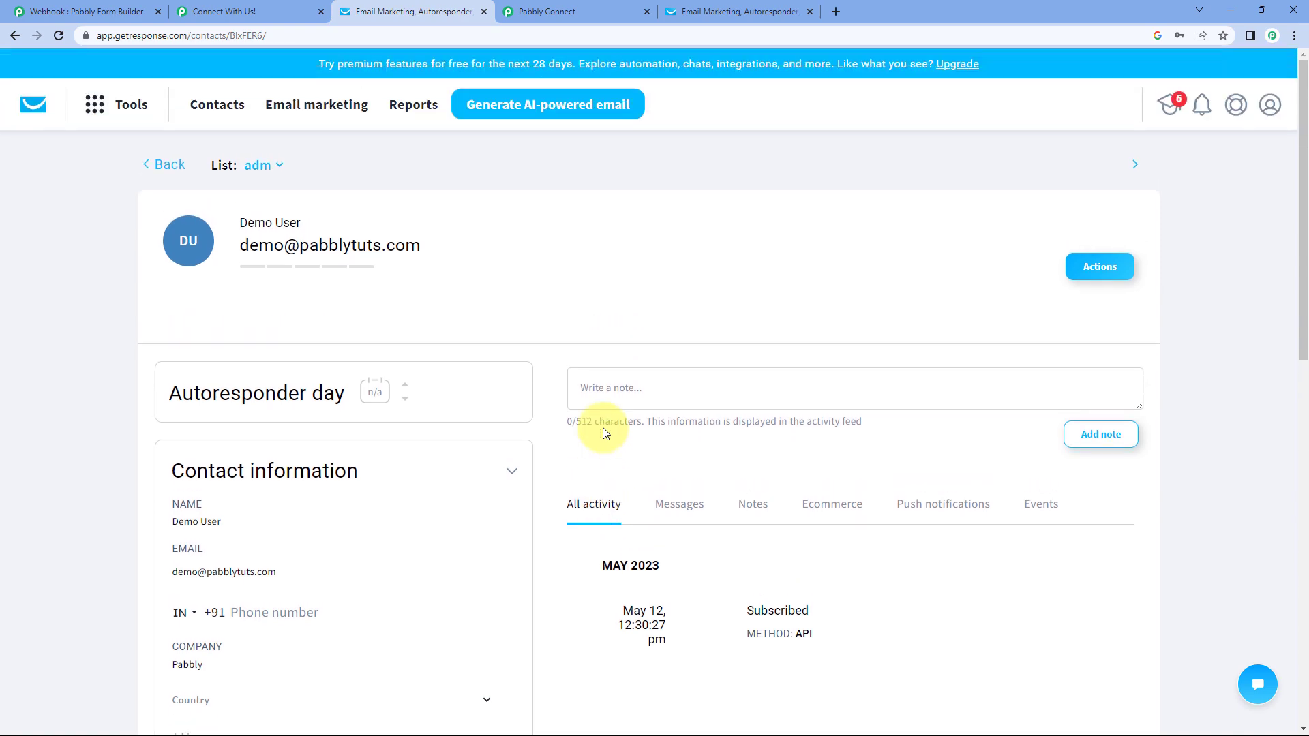
- Return to the Webhooks to GetResponse workflow, scrolled up to its ON toggle and both steps
{"action": "left_click", "coordinate": [549, 12]}
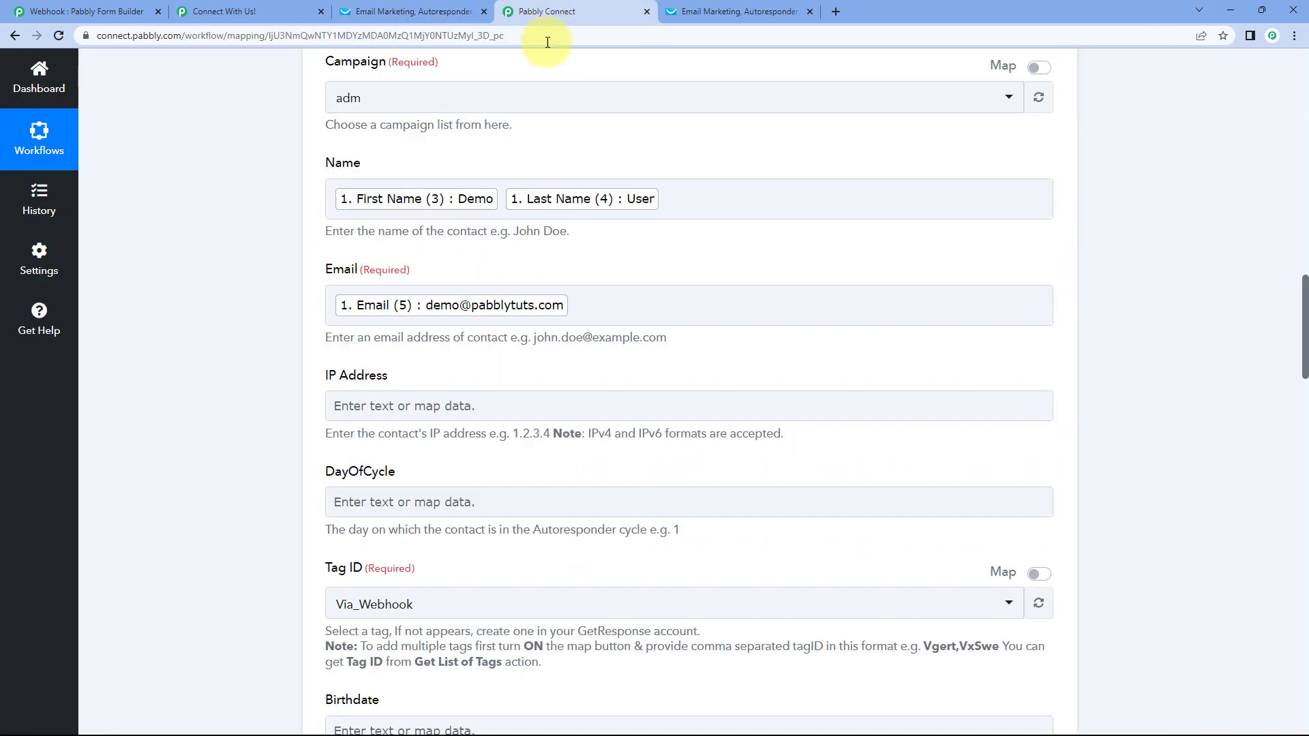
{"action": "scroll", "coordinate": [1061, 205], "scroll_direction": "up", "scroll_amount": 9}
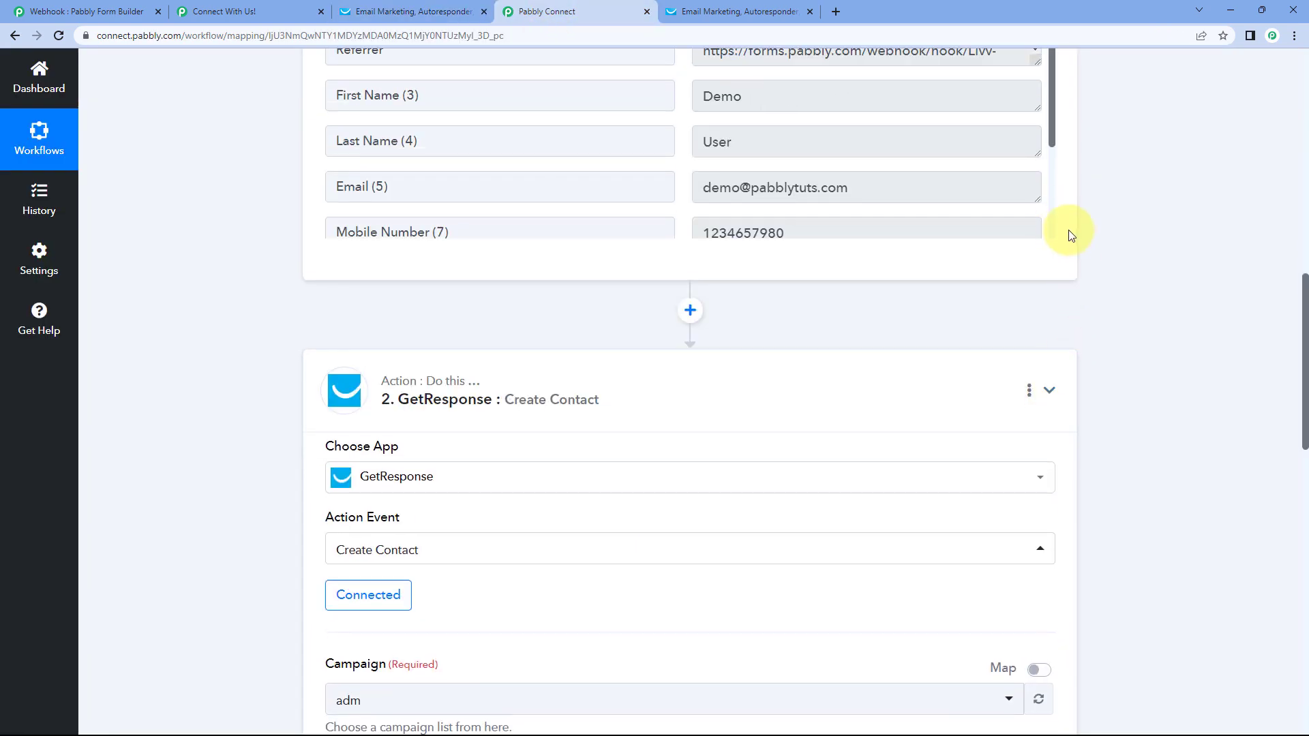
{"action": "scroll", "coordinate": [1070, 230], "scroll_direction": "up", "scroll_amount": 13}
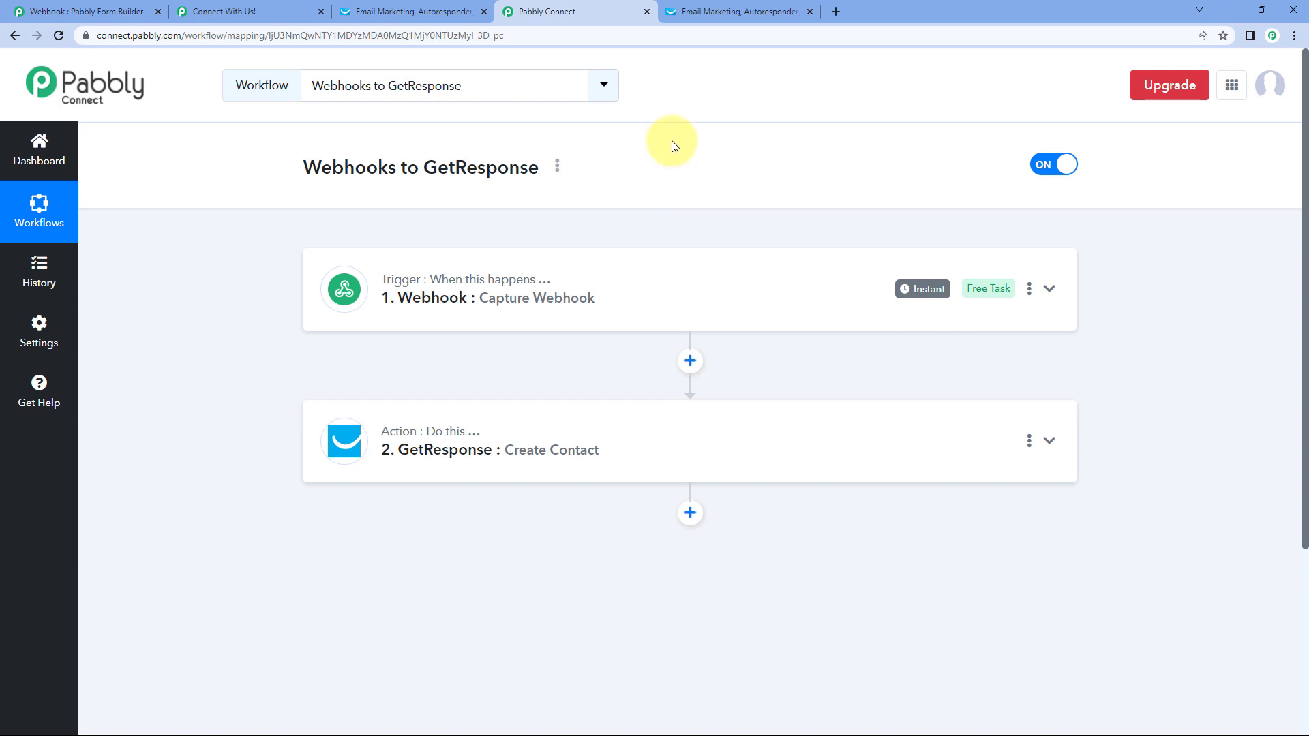
- Reload the Contact Us form and enter the test contact's name, email and mobile number
{"action": "left_click", "coordinate": [259, 11]}
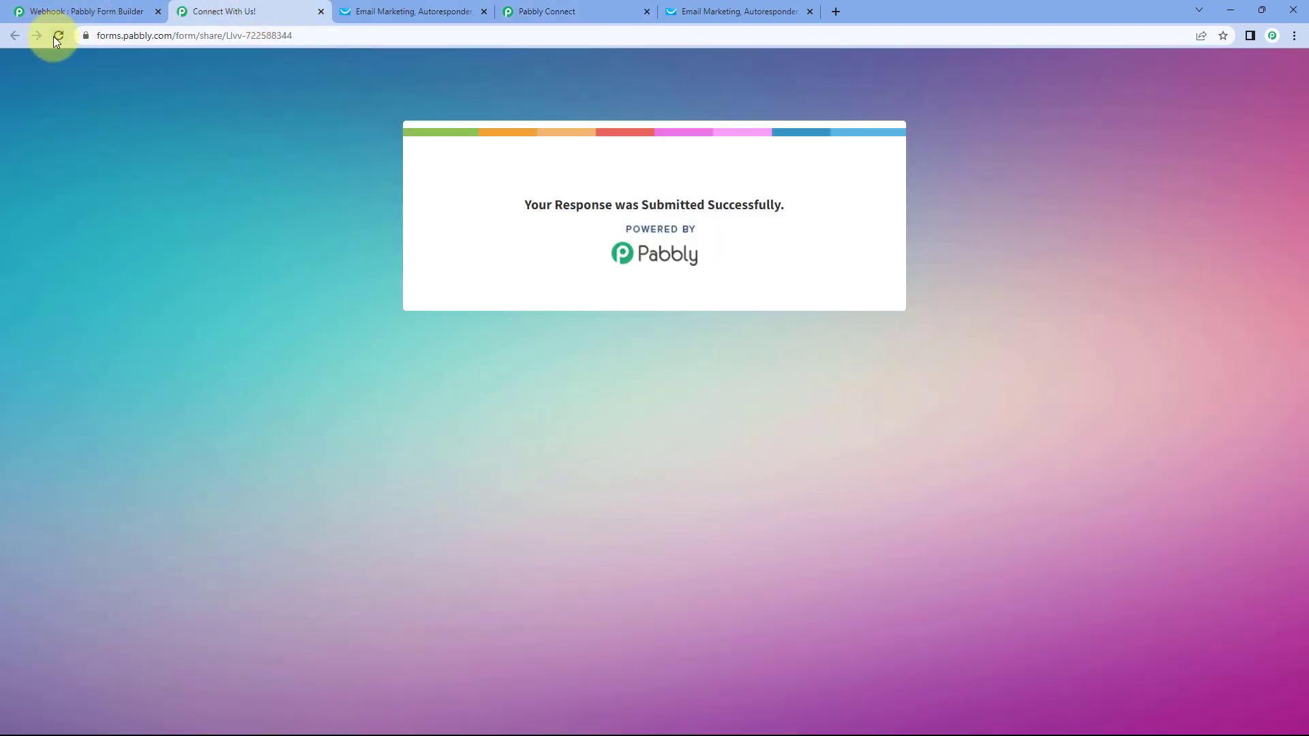
{"action": "left_click", "coordinate": [58, 36]}
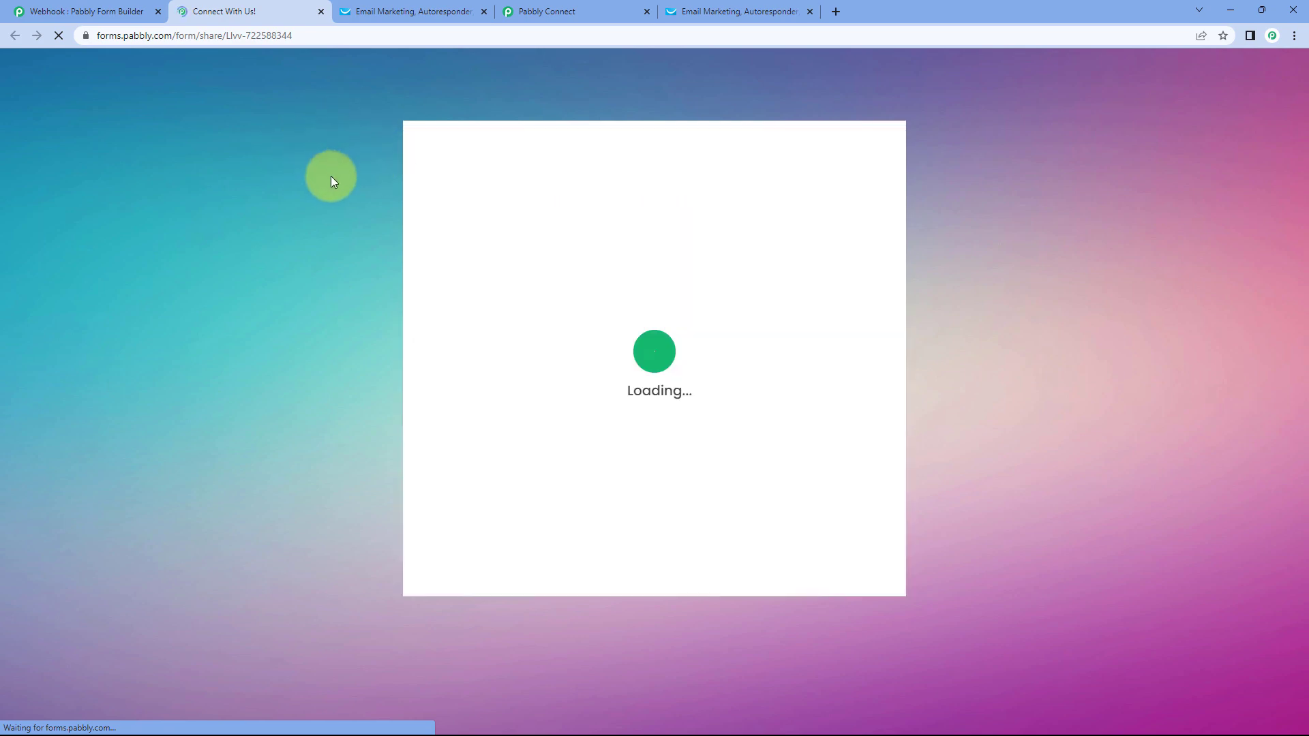
{"action": "left_click", "coordinate": [507, 330]}
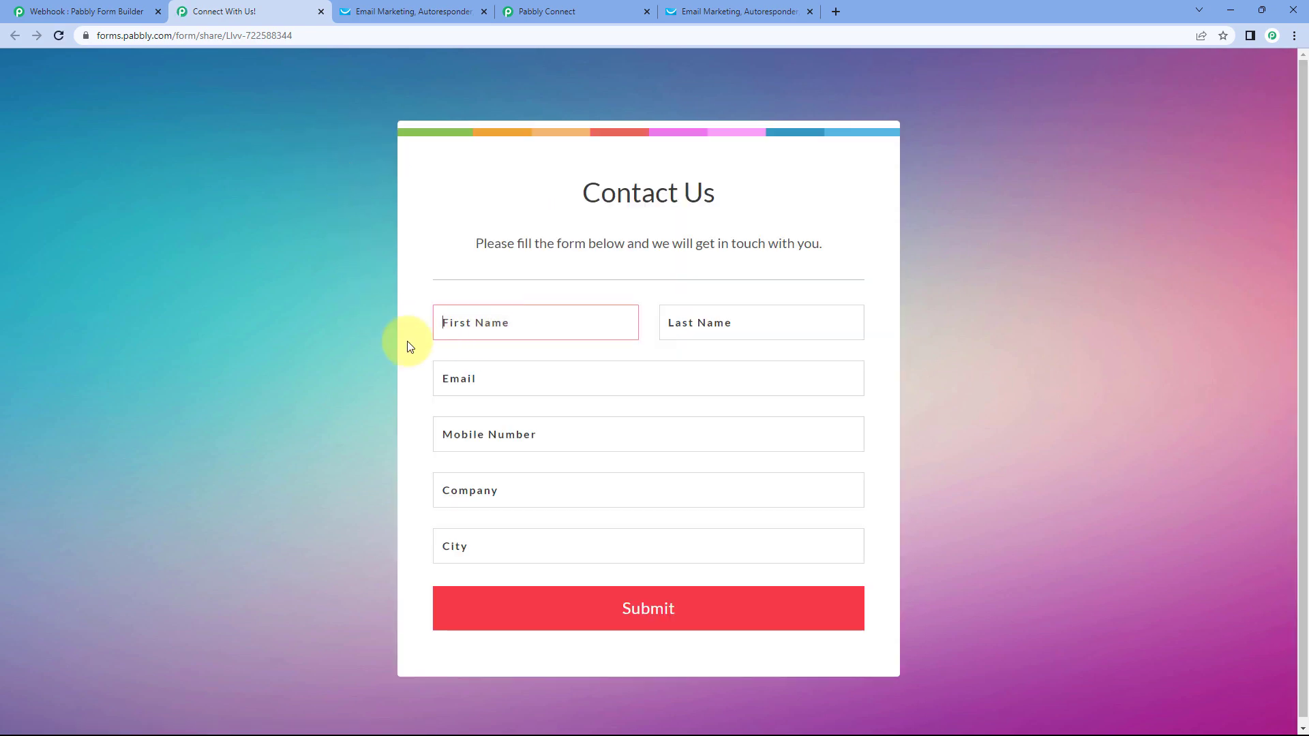
{"action": "key", "text": "Tab"}
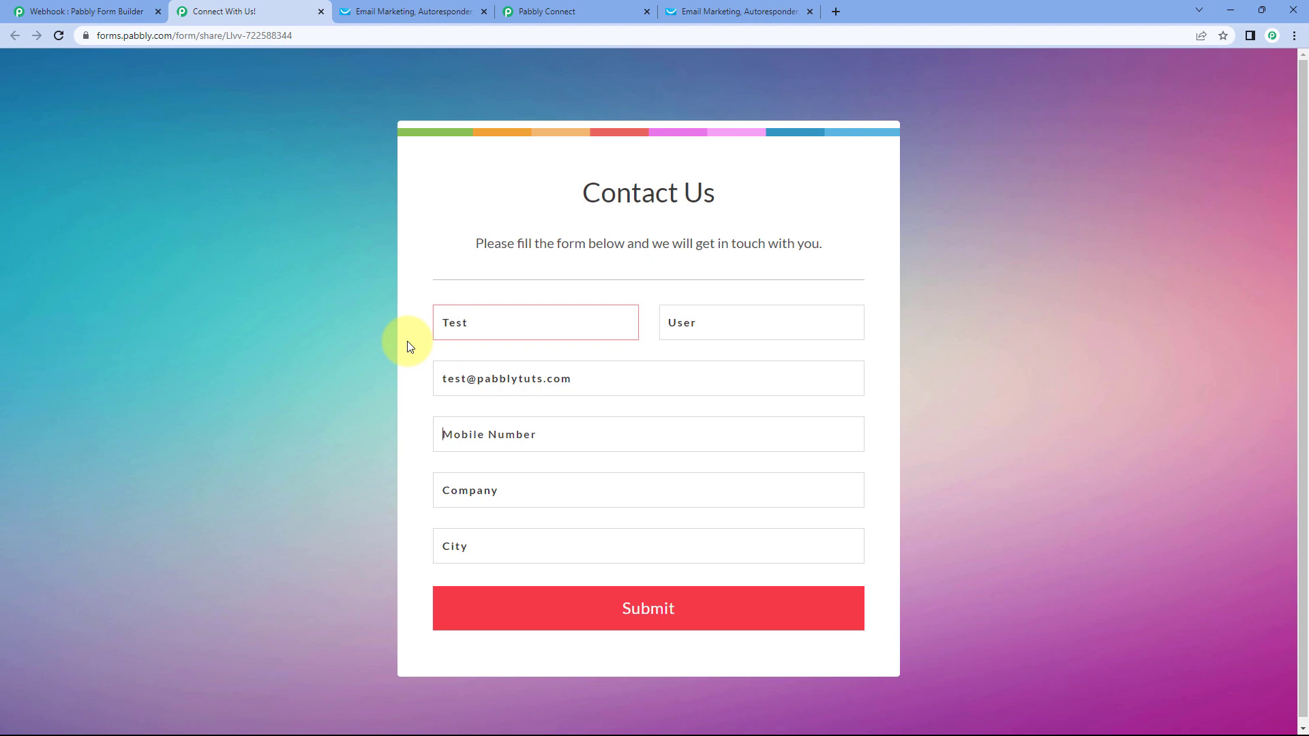
- Enter company Pabbly and city Mumbai, then submit the form
{"action": "key", "text": "Tab"}
{"action": "type", "text": "pabbly"}
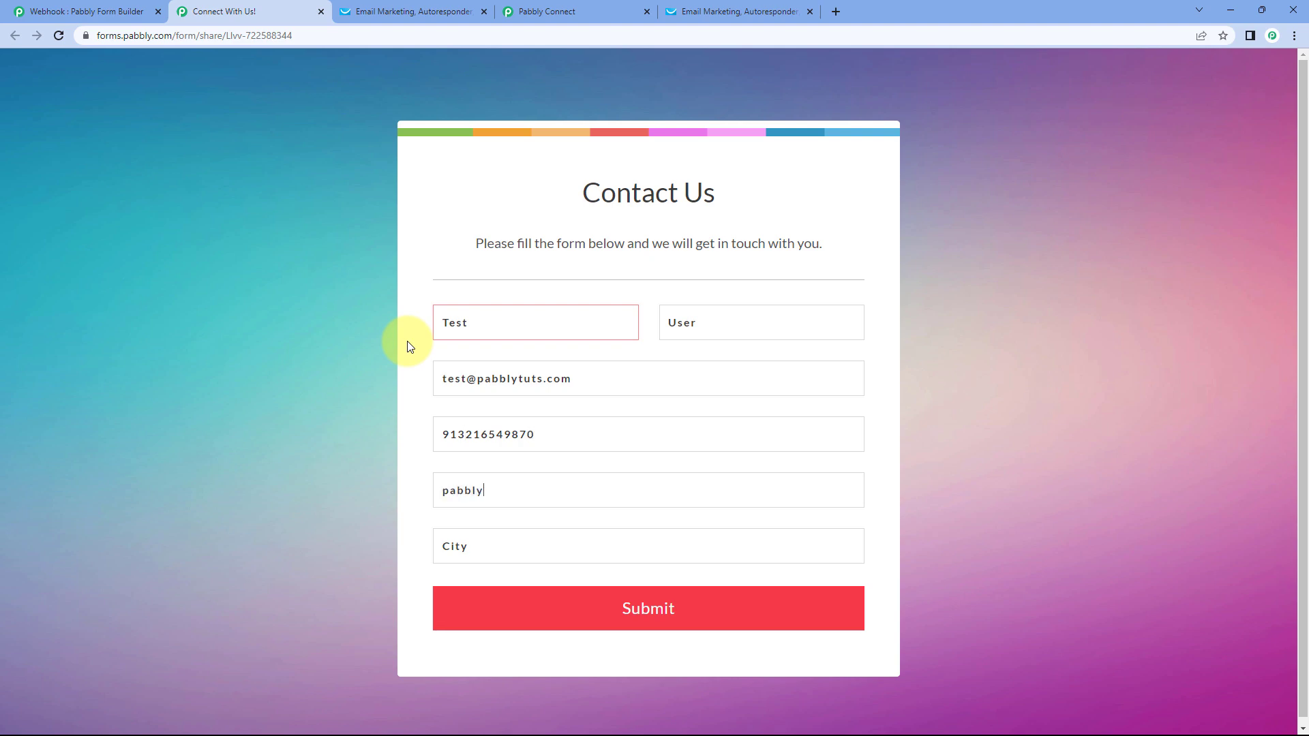
{"action": "left_click", "coordinate": [455, 494]}
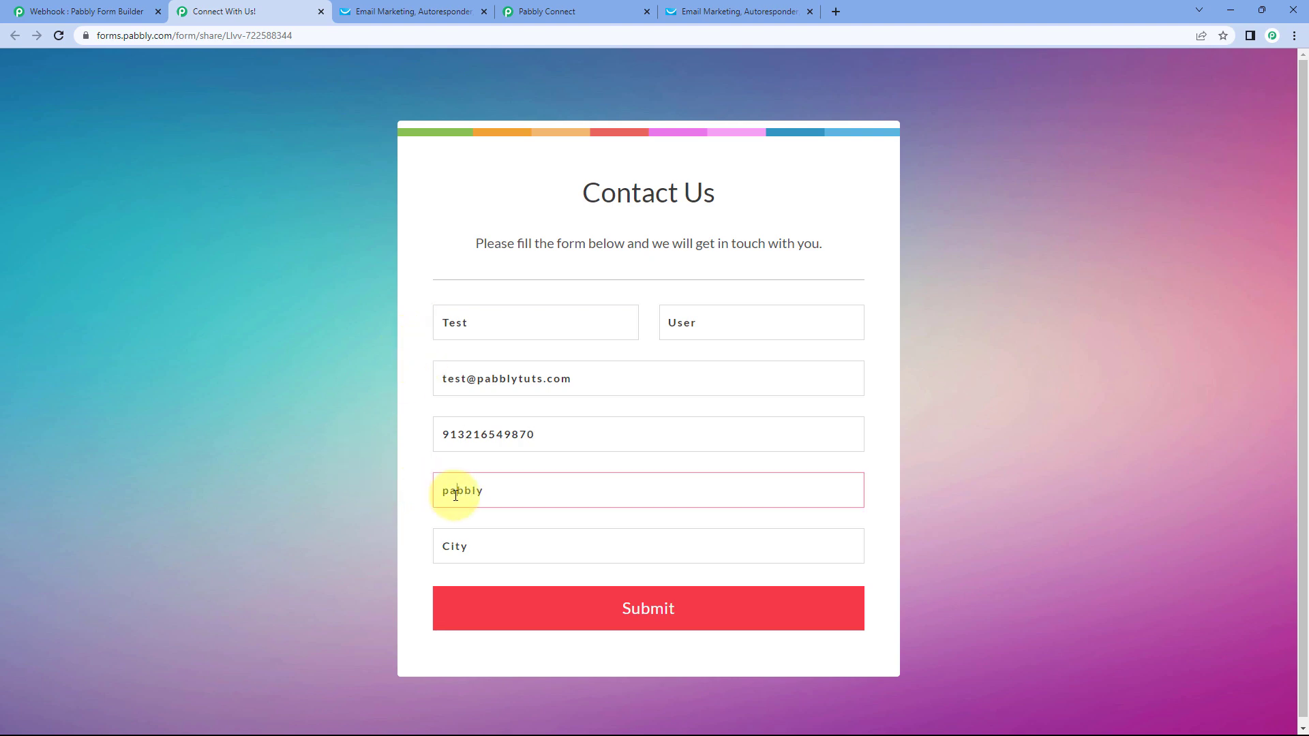
{"action": "key", "text": "BackSpace"}
{"action": "type", "text": "P"}
{"action": "key", "text": "Tab"}
{"action": "type", "text": "Mumbai"}
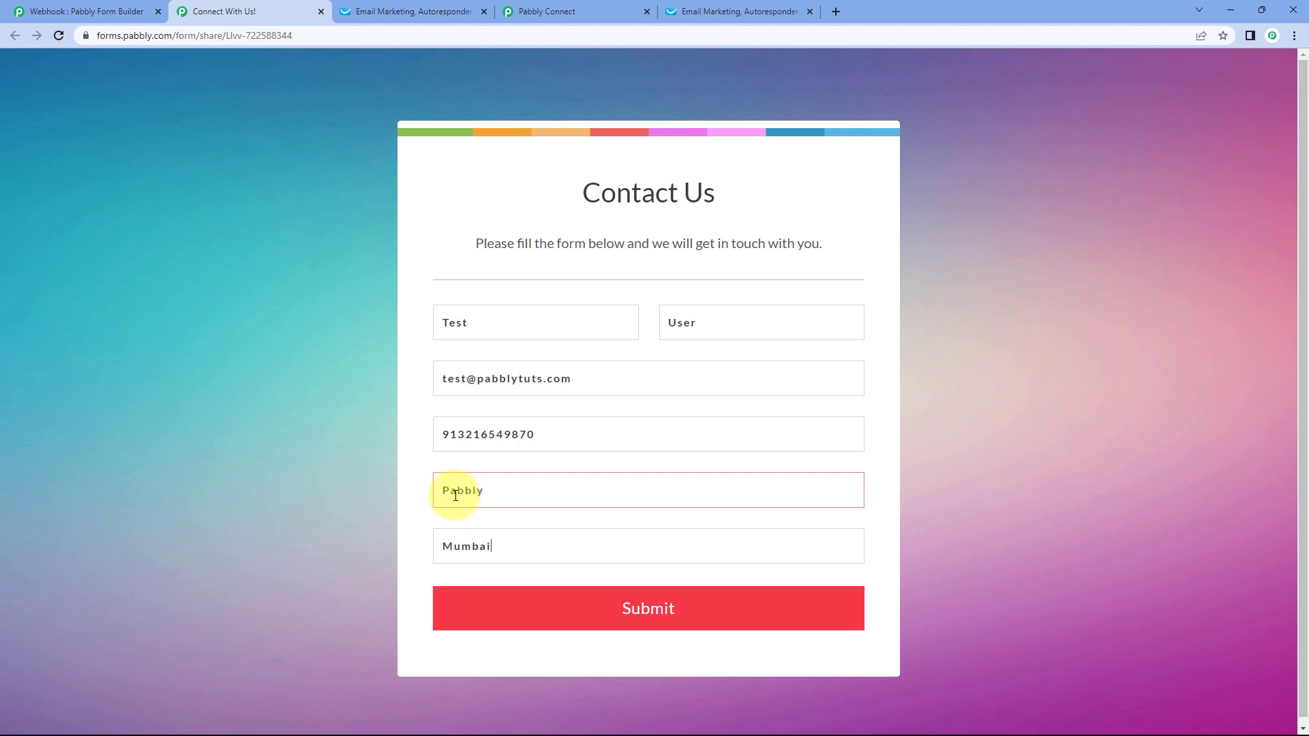
{"action": "left_click", "coordinate": [590, 616]}
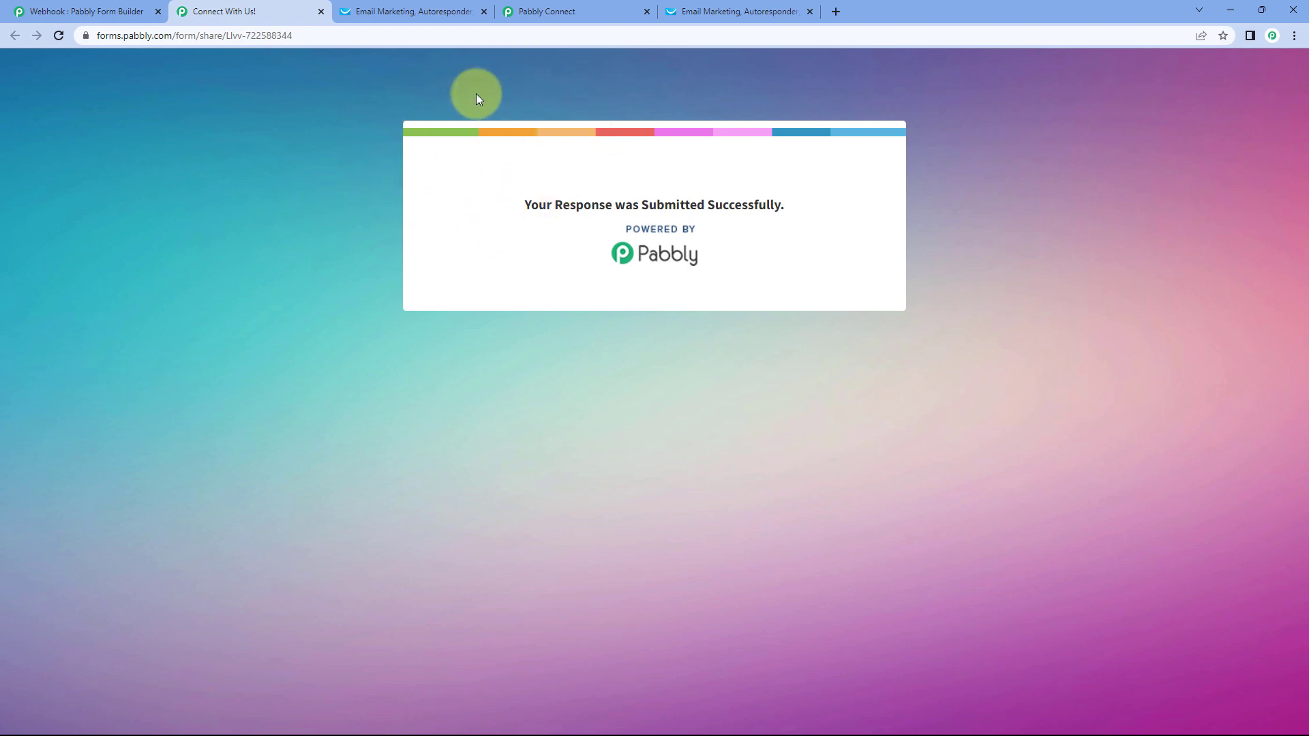
- Reload GetResponse contacts, check the new test contact's details, then return to Pabbly Connect
{"action": "left_click", "coordinate": [410, 12]}
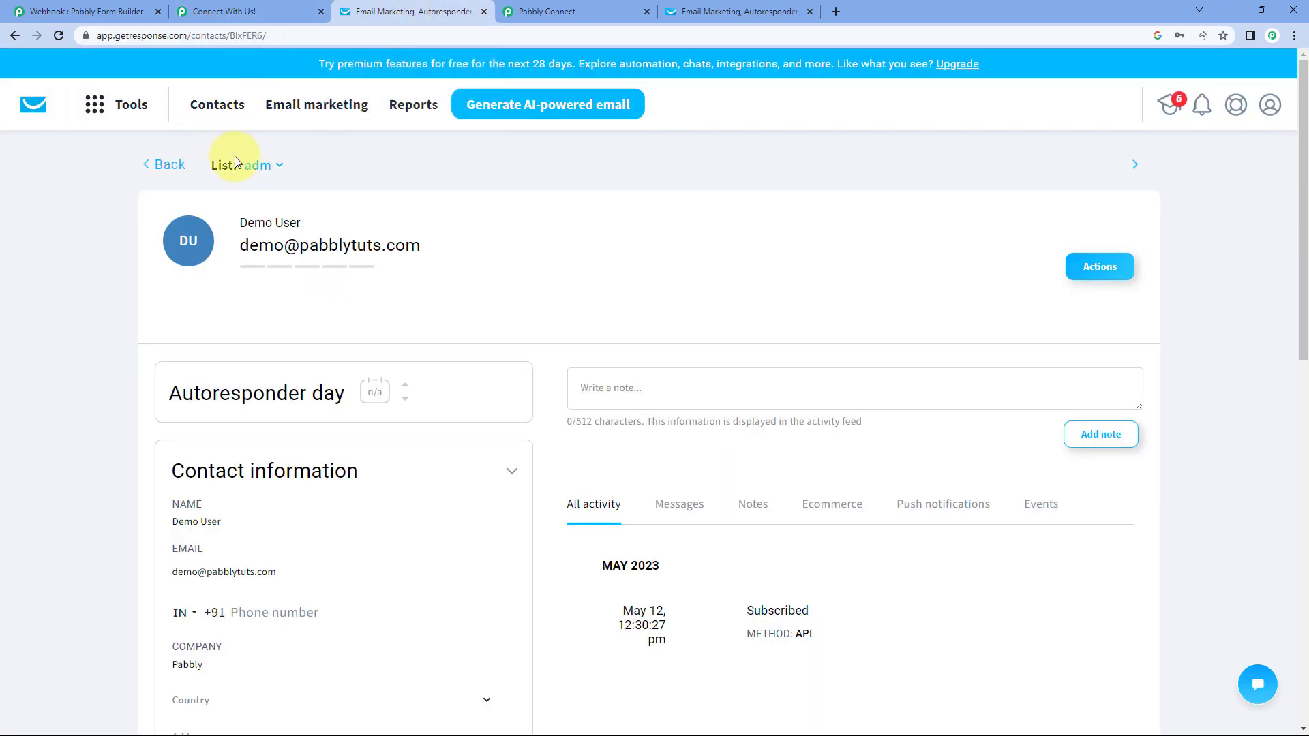
{"action": "left_click", "coordinate": [167, 167]}
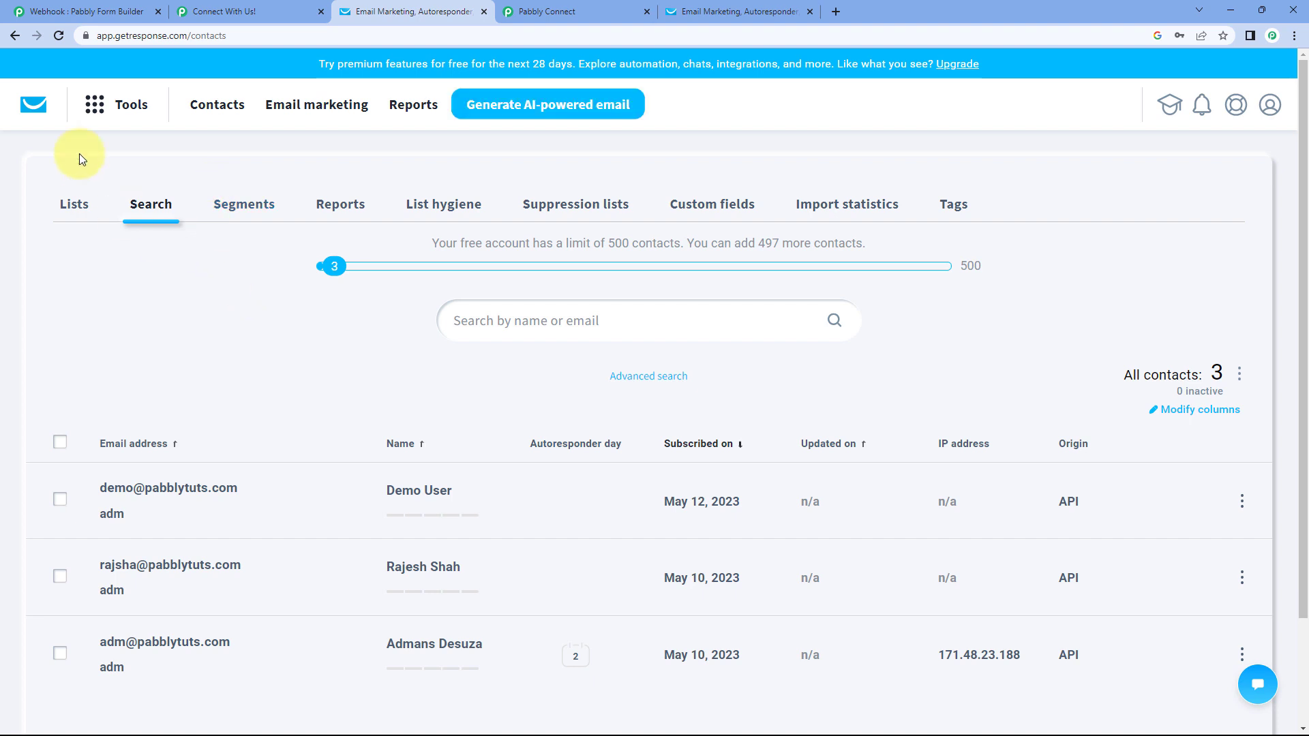
{"action": "left_click", "coordinate": [60, 38]}
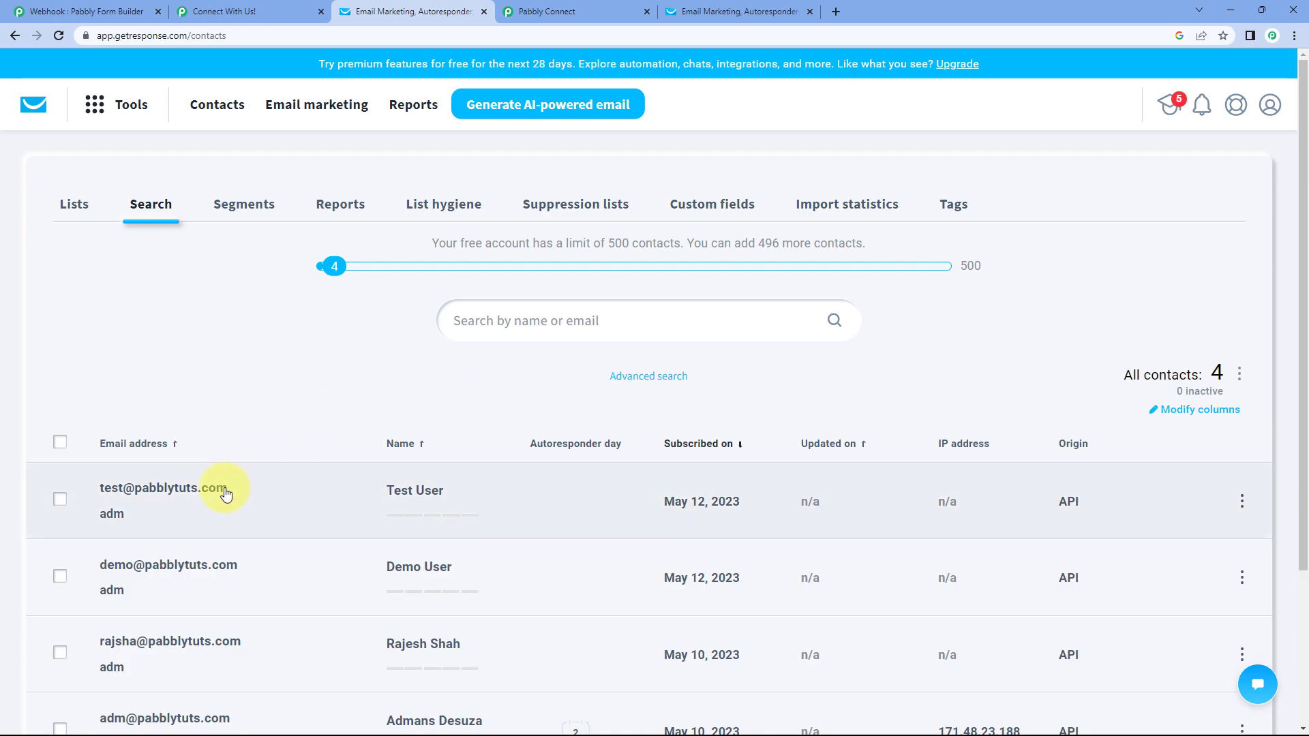
{"action": "left_click", "coordinate": [225, 494]}
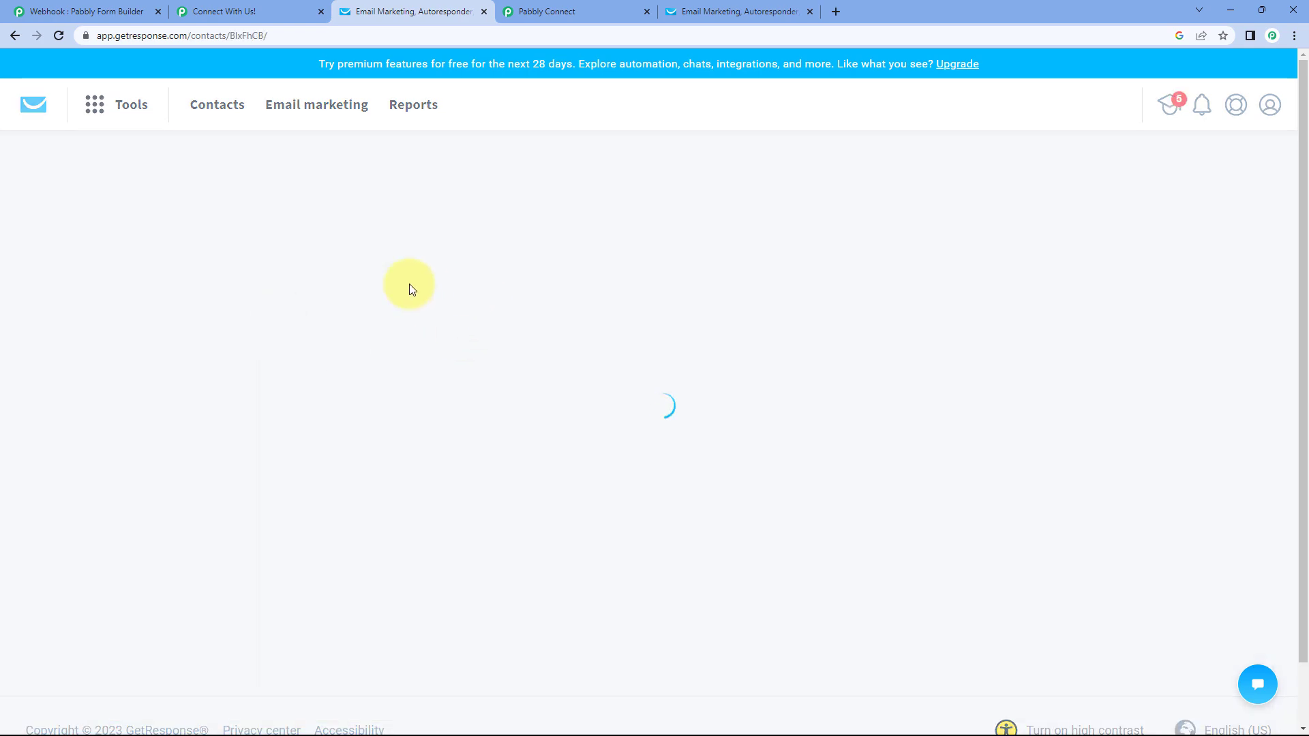
{"action": "left_click", "coordinate": [257, 5]}
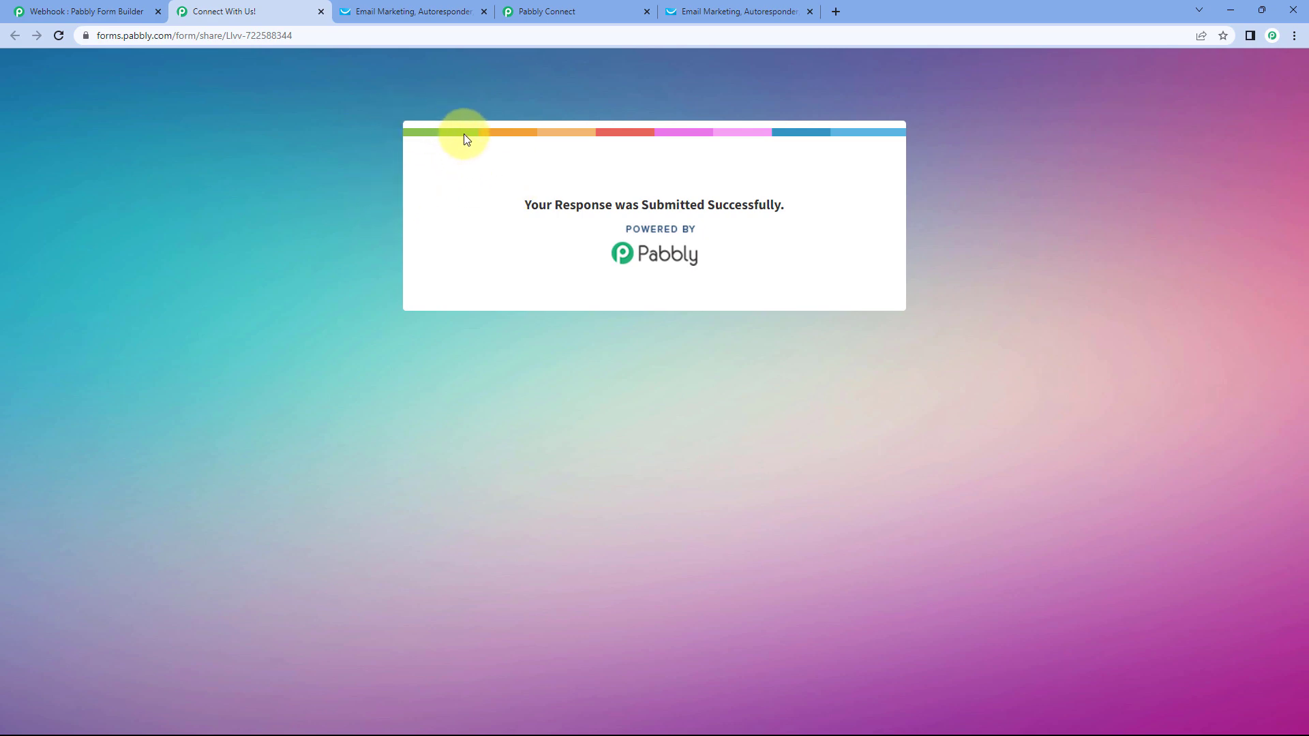
{"action": "left_click", "coordinate": [373, 9]}
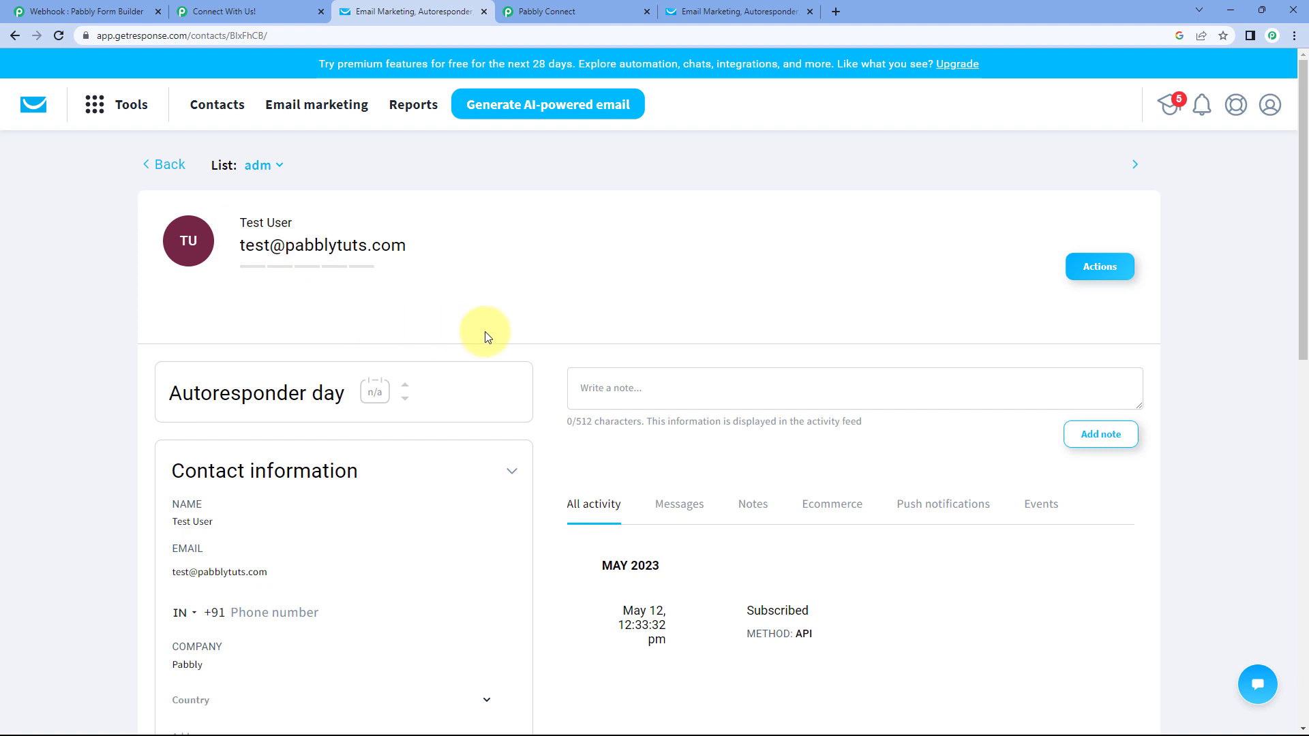
{"action": "scroll", "coordinate": [486, 337], "scroll_direction": "down", "scroll_amount": 2}
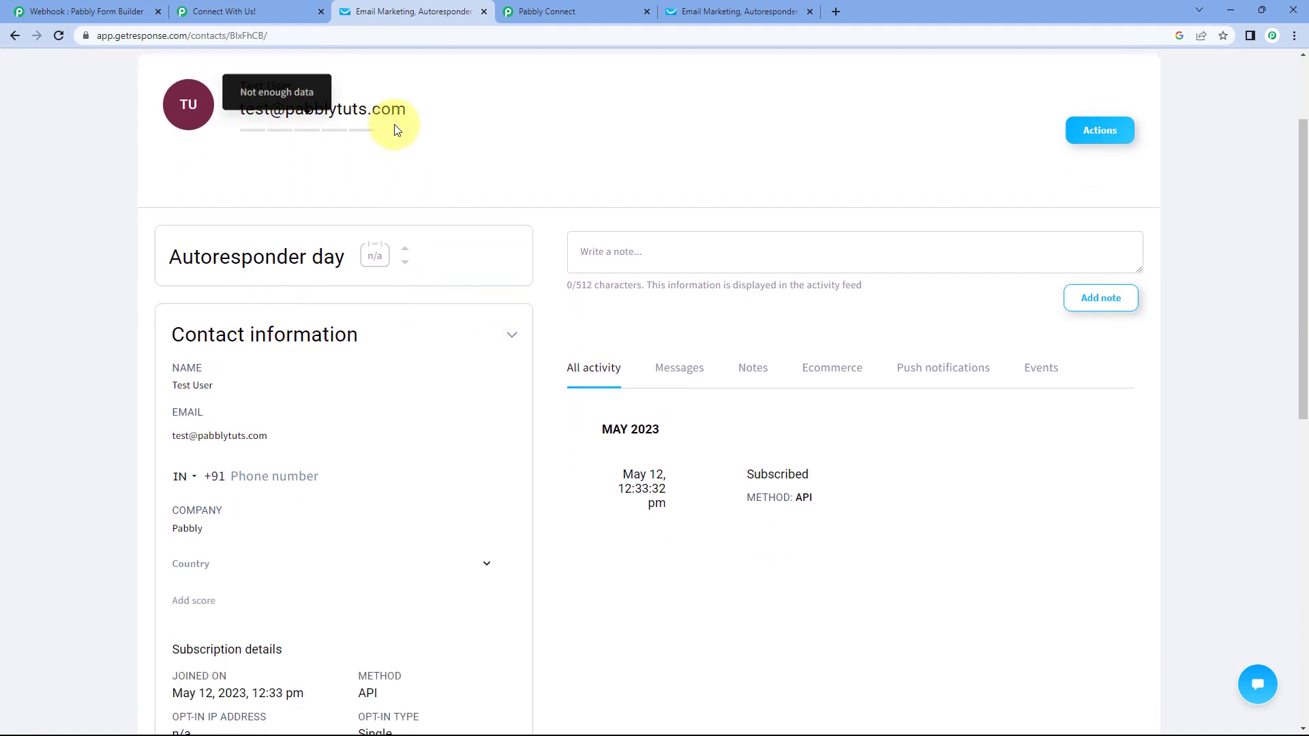
{"action": "scroll", "coordinate": [233, 532], "scroll_direction": "down", "scroll_amount": 1}
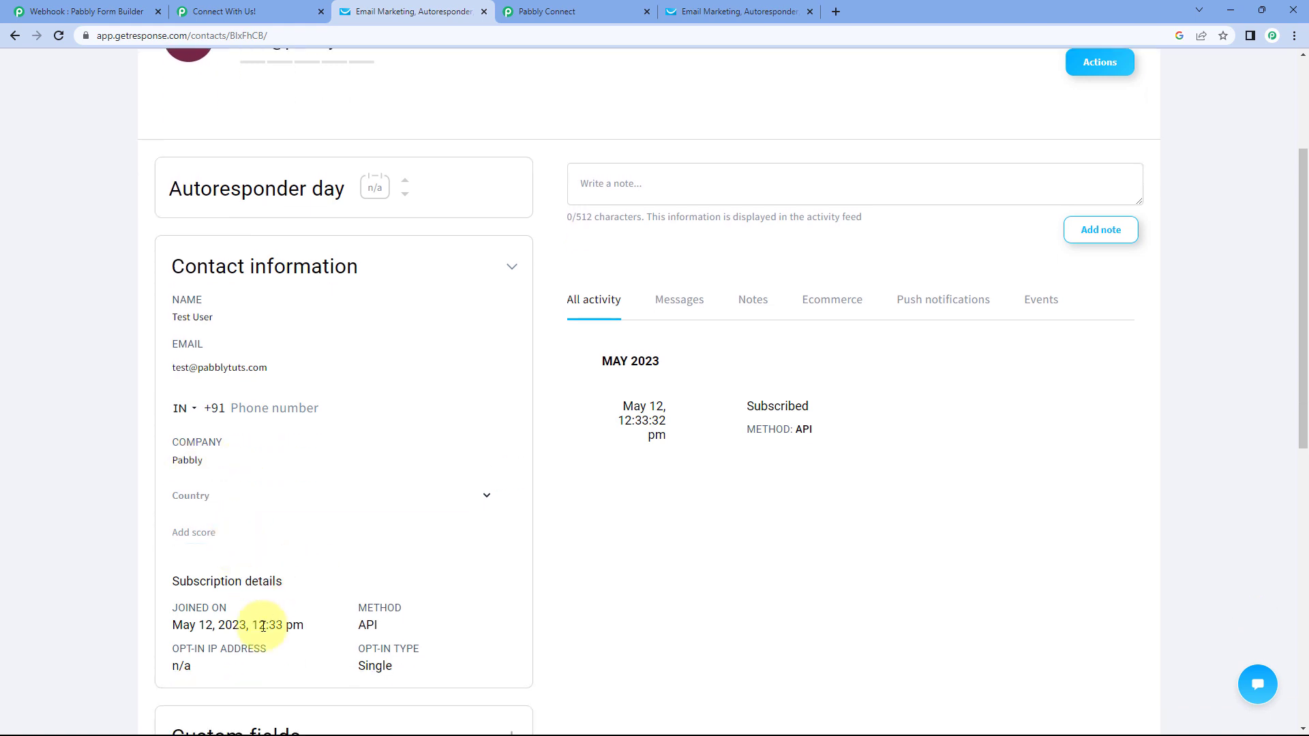
{"action": "left_click", "coordinate": [598, 11]}
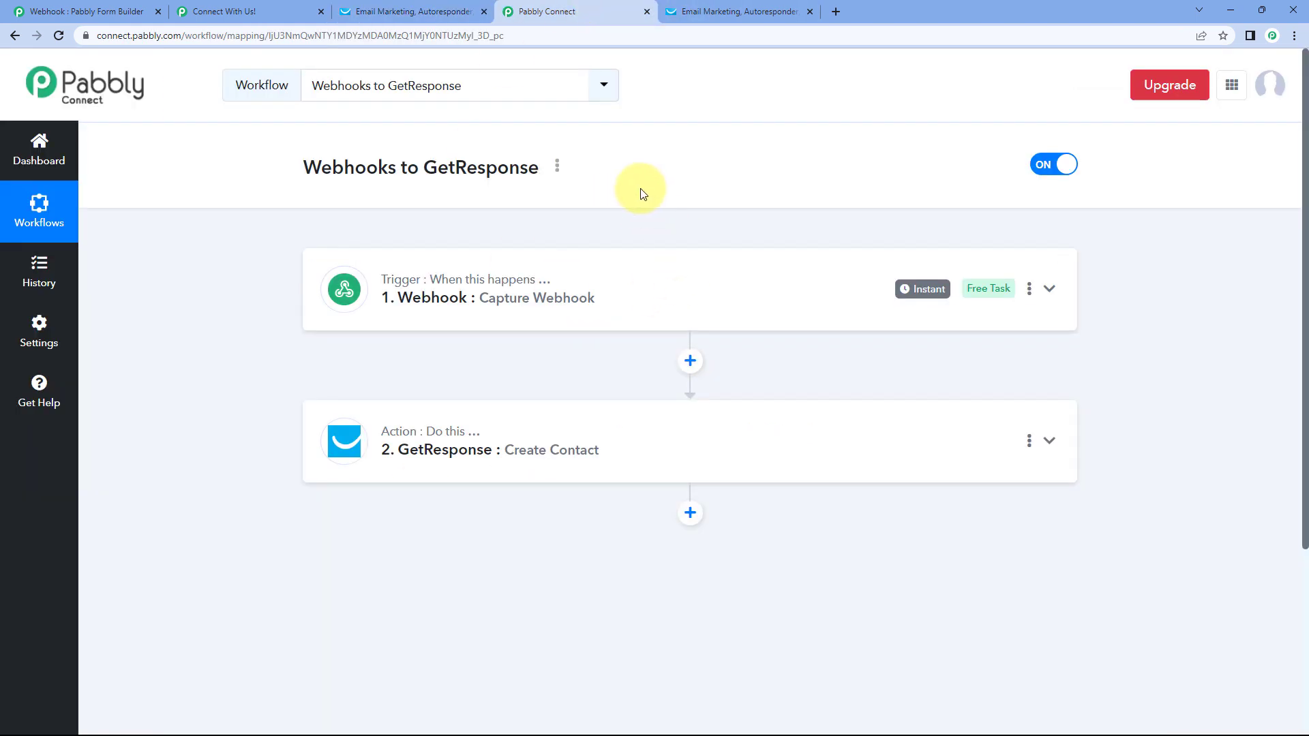